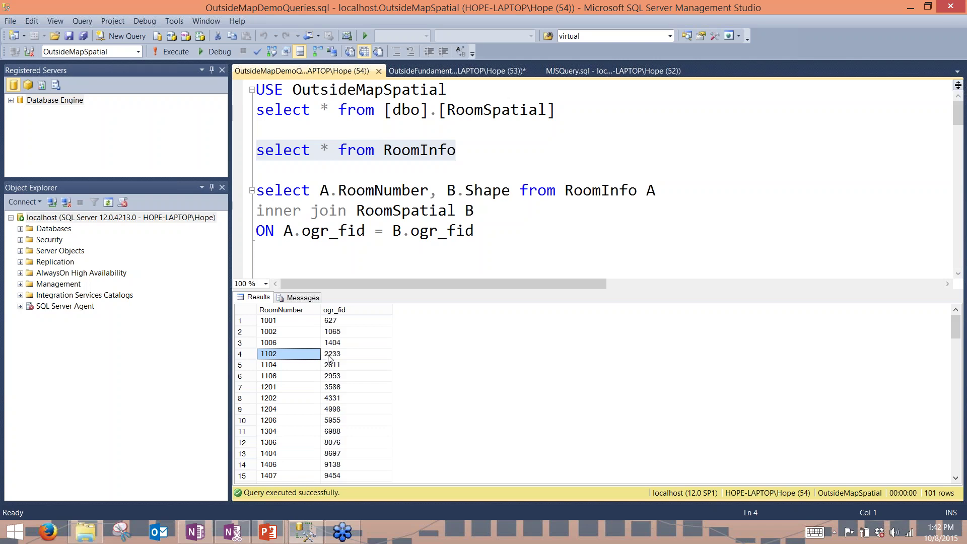
Run only the query joining RoomInfo and RoomSpatial on ogr_fid to return RoomNumber and Shape
click(344, 358)
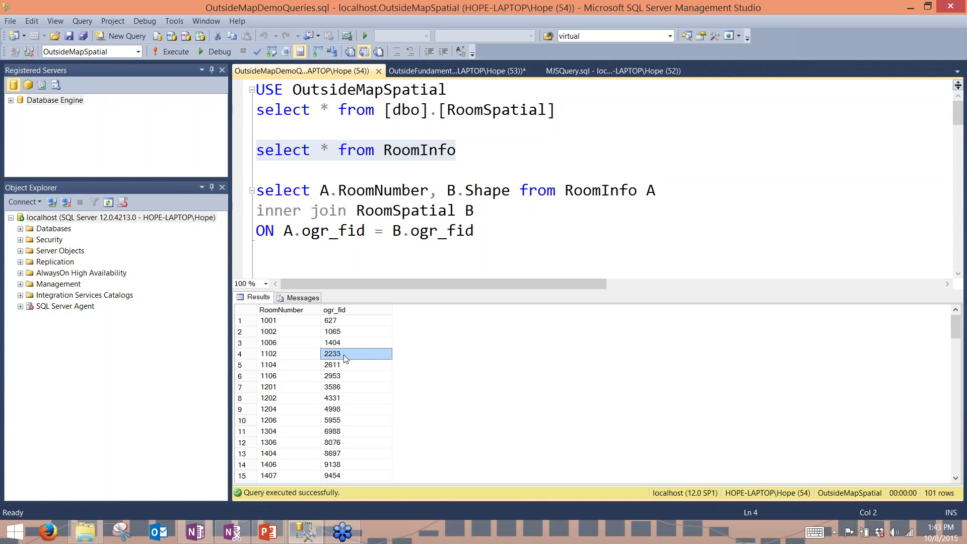
click(481, 242)
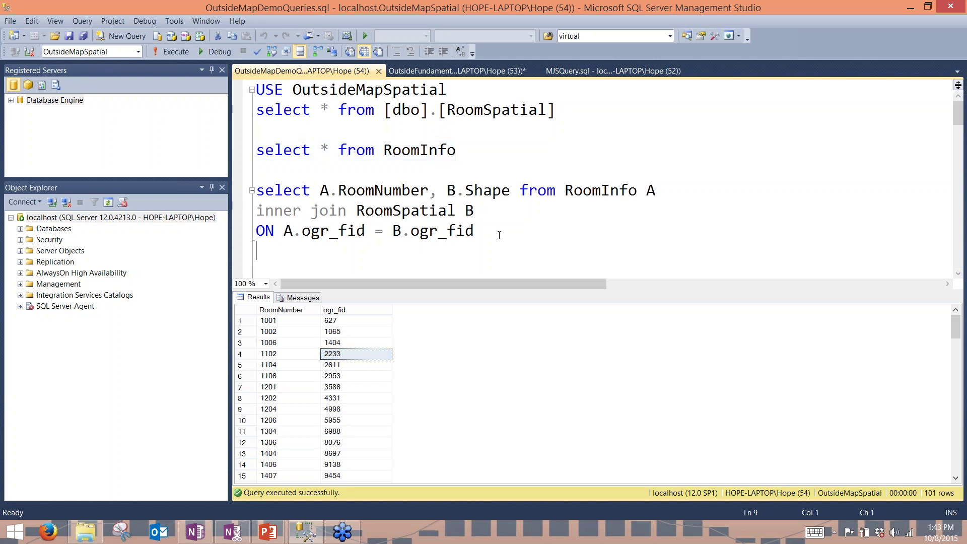
drag(499, 235, 254, 190)
click(171, 51)
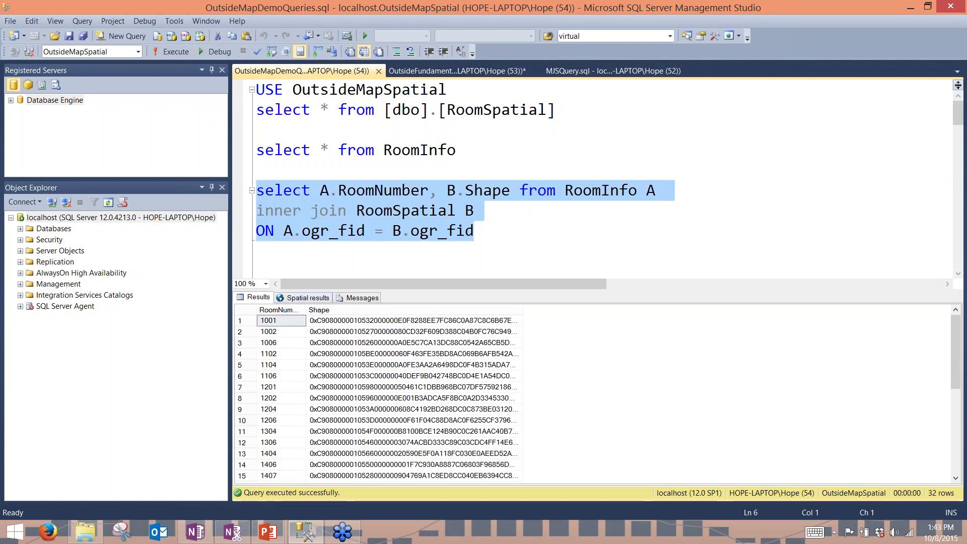
Examine the room shapes in the spatial results up close, including the northernmost rooms of both rows
click(308, 298)
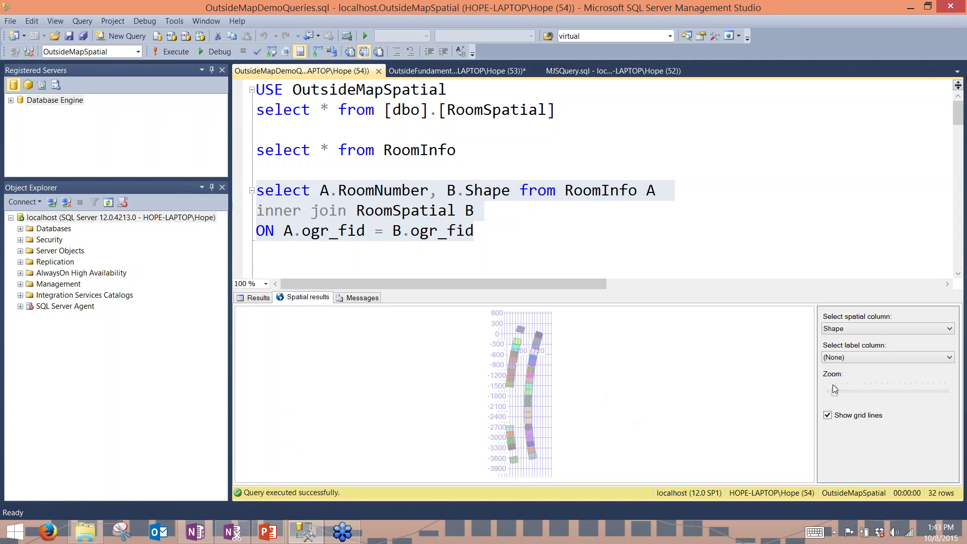
drag(834, 388, 858, 389)
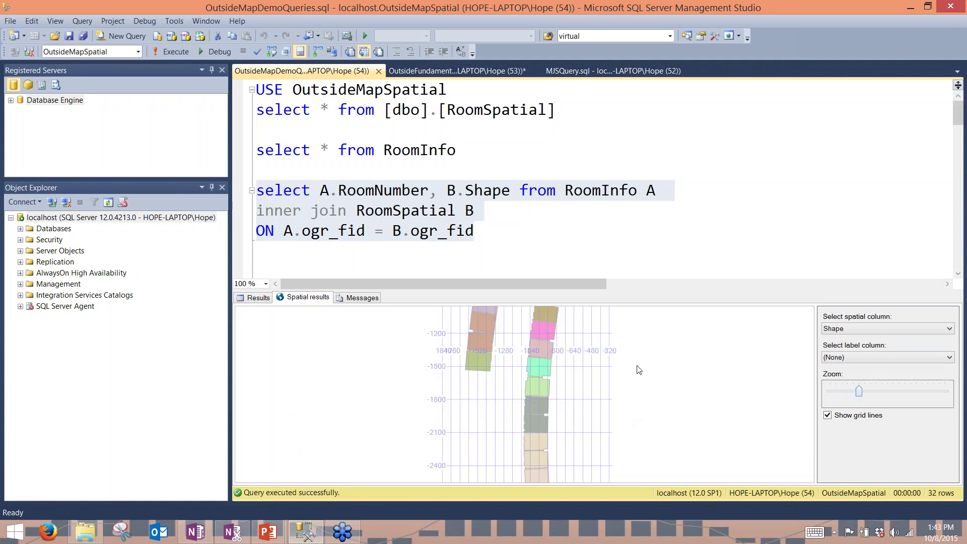
drag(639, 370, 518, 378)
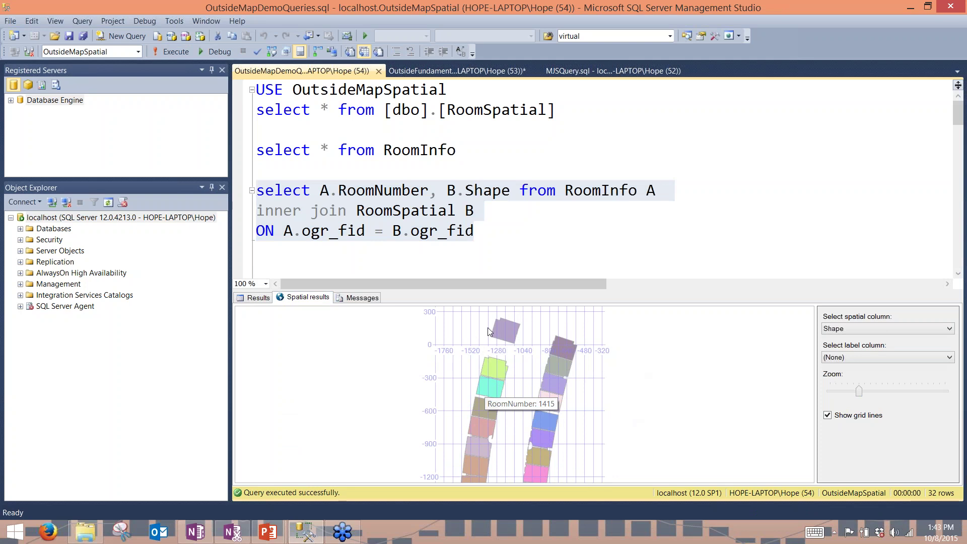
Copy the three-line select query under the "Build layer with all rooms" comment
click(509, 244)
scroll(542, 238, down, 2)
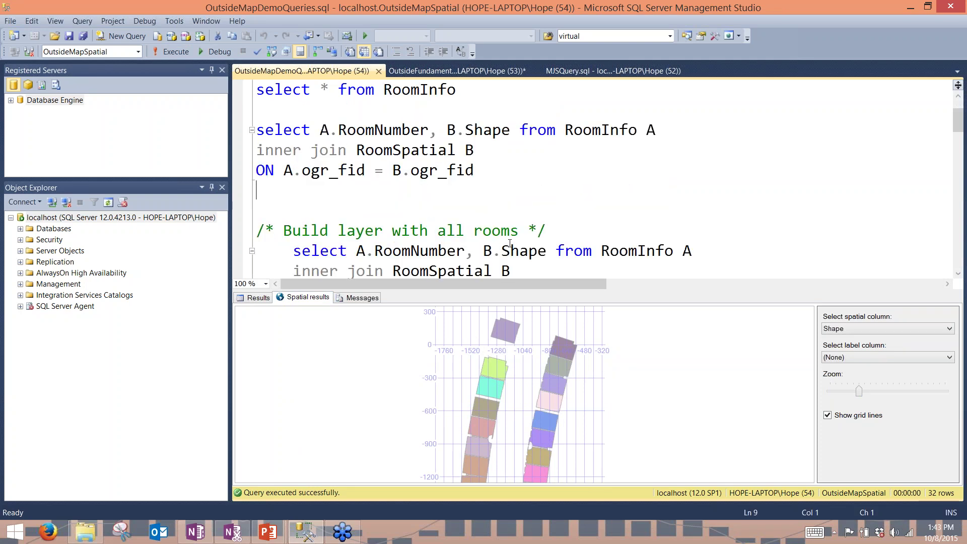
drag(542, 238, 243, 200)
key(shift+Up)
key(ctrl+c)
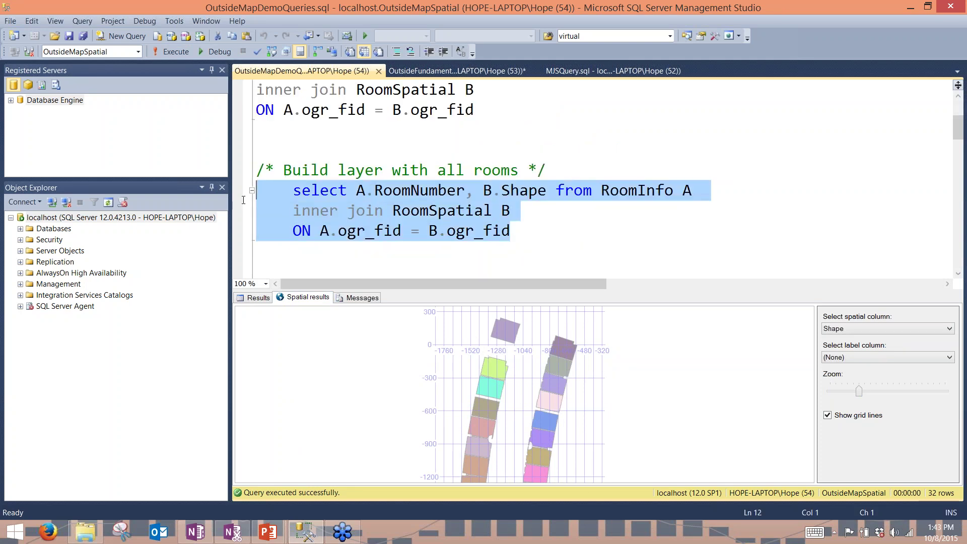
Search the installed apps for "rep" and launch Report Builder 3.0
click(8, 536)
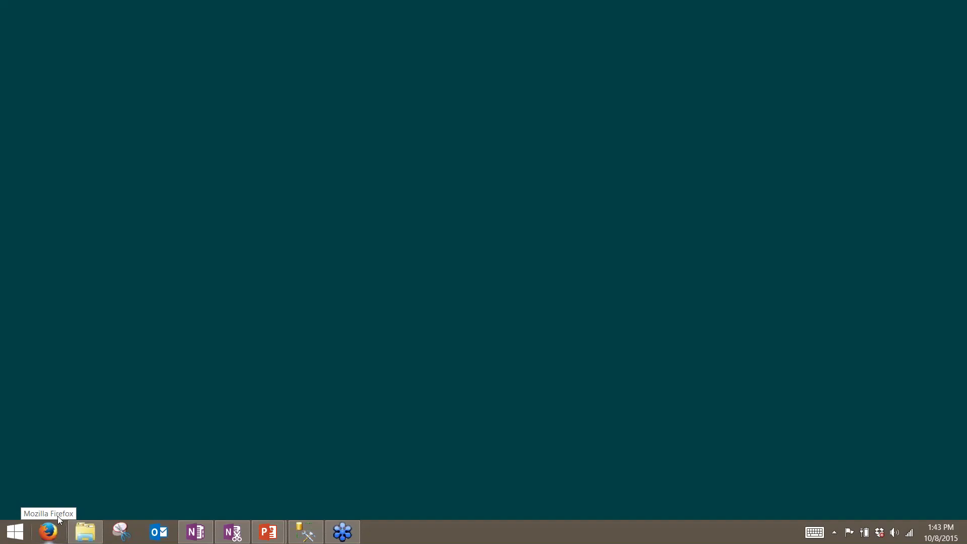
text(ms)
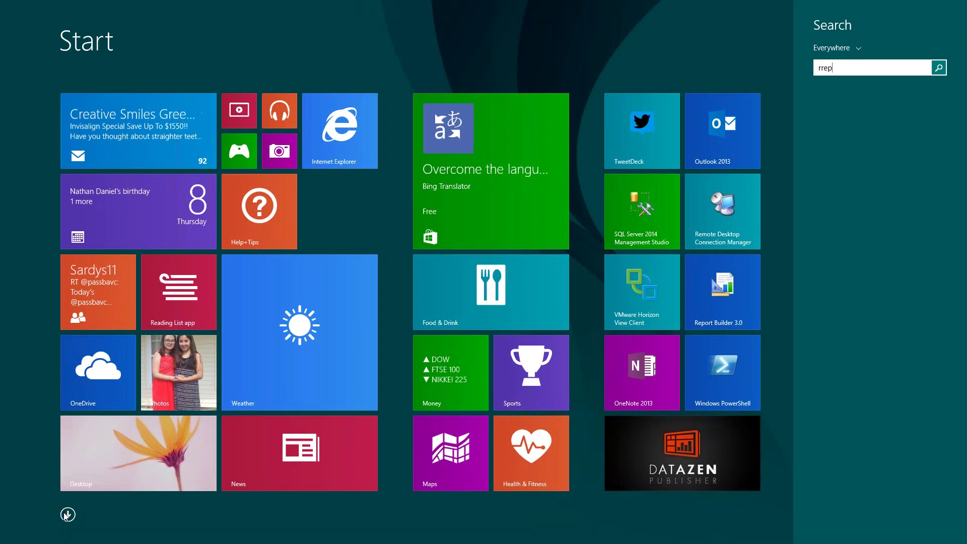
key(BackSpace)
key(BackSpace)
text(rep)
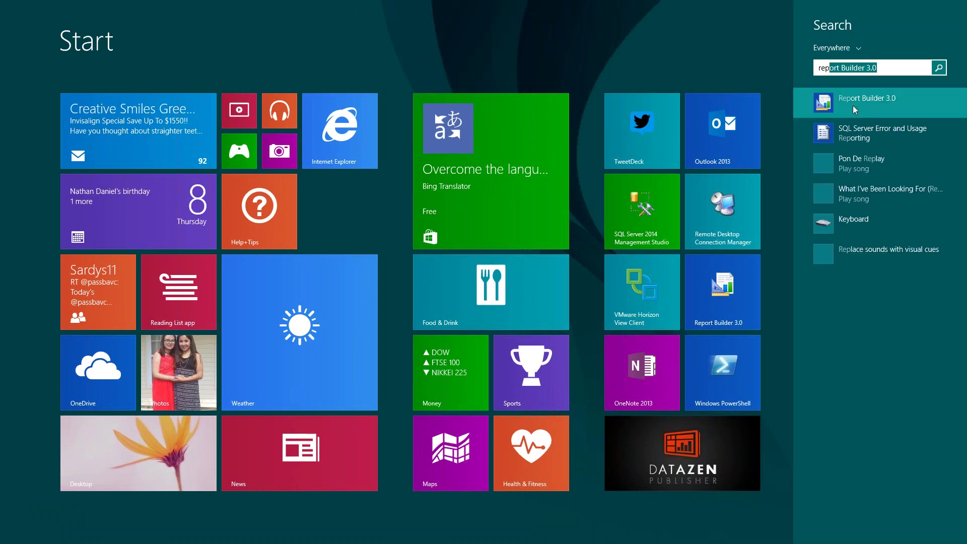
key(super)
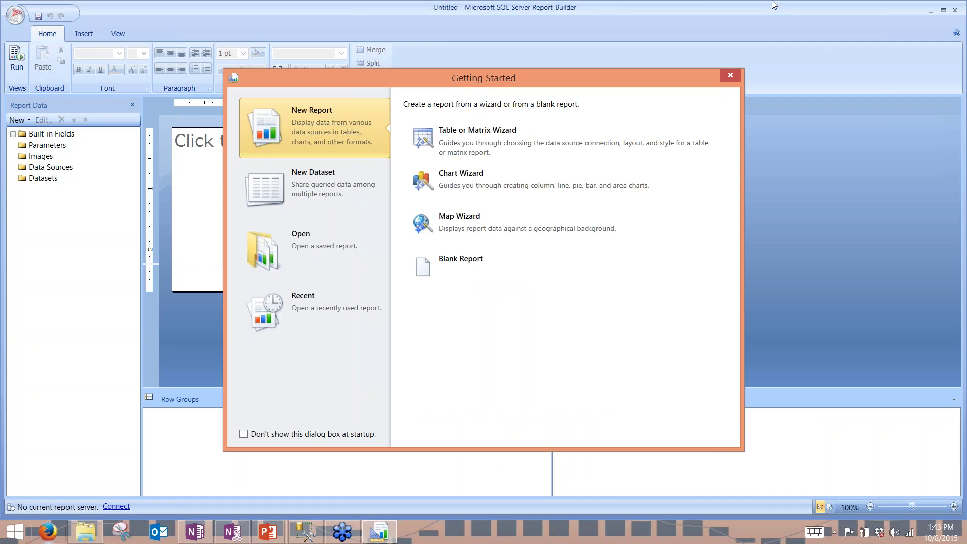
Start a new map report with the Map Wizard, using a SQL Server spatial query and a new dataset
click(462, 219)
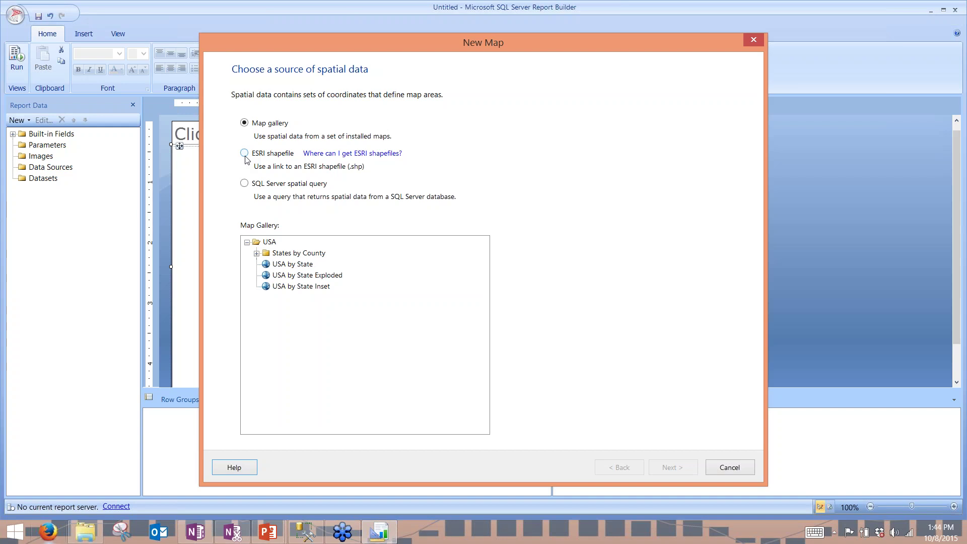
click(245, 184)
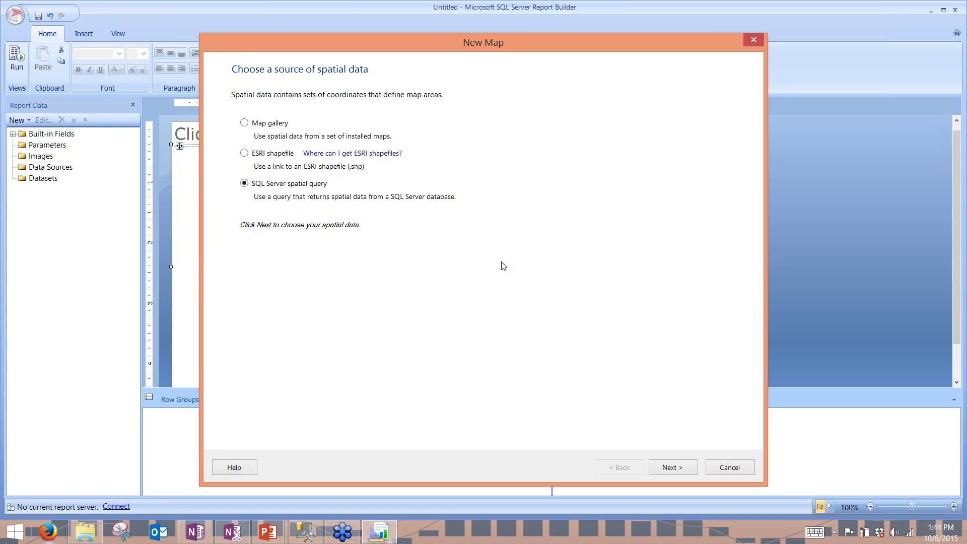
click(688, 468)
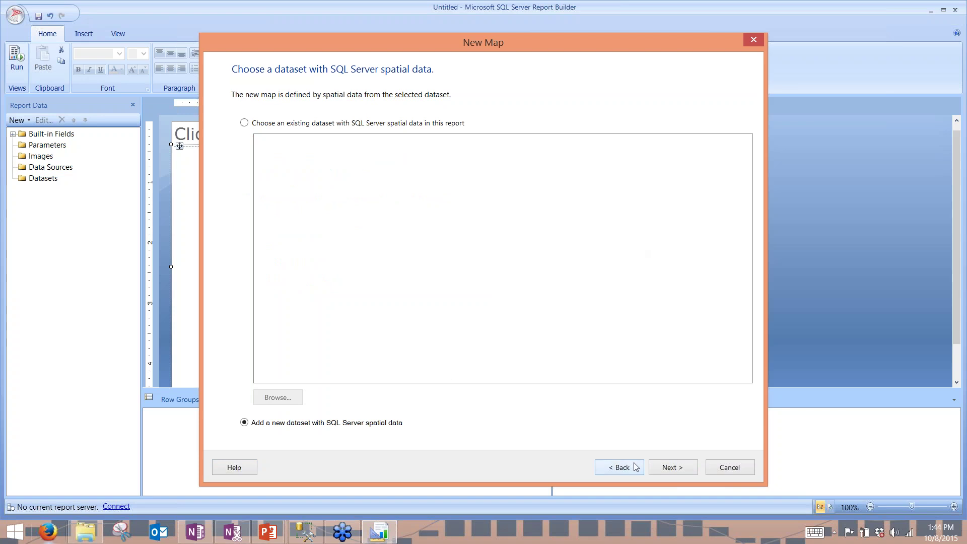
click(674, 467)
Create a new embedded data source for the map and name it HotelData
click(339, 398)
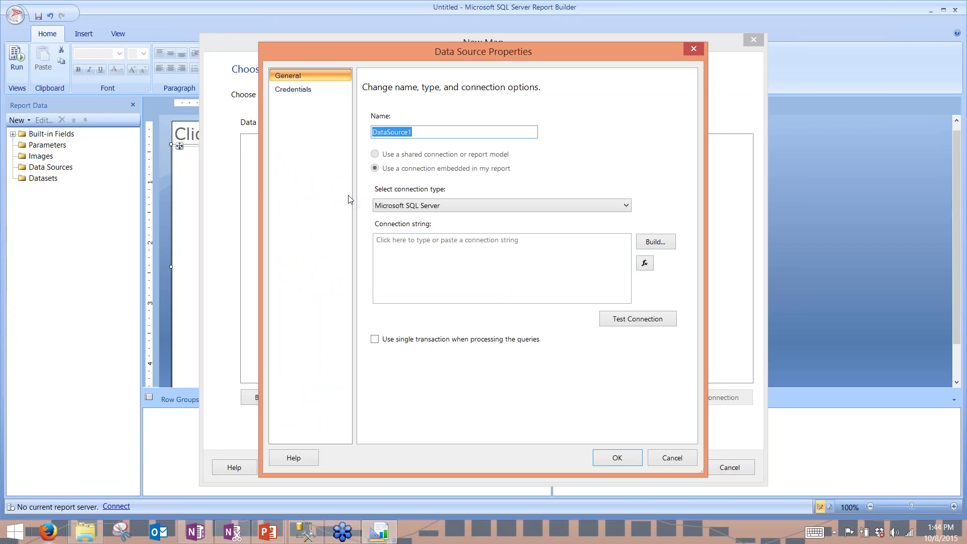
click(431, 132)
double_click(418, 130)
text(HotelData)
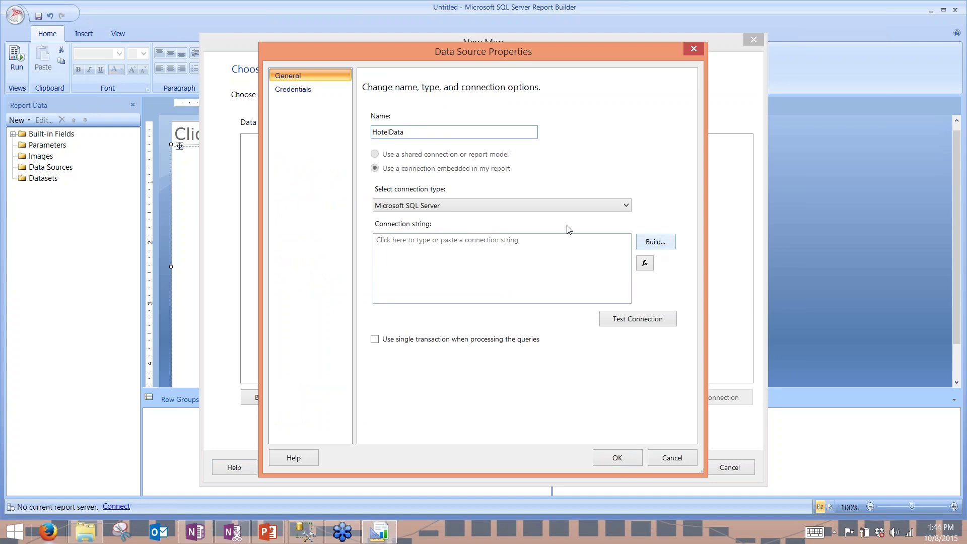
Connect the data source to the OutsideMapSpatial database on localhost, test the connection and accept the settings
click(655, 242)
text(localhost)
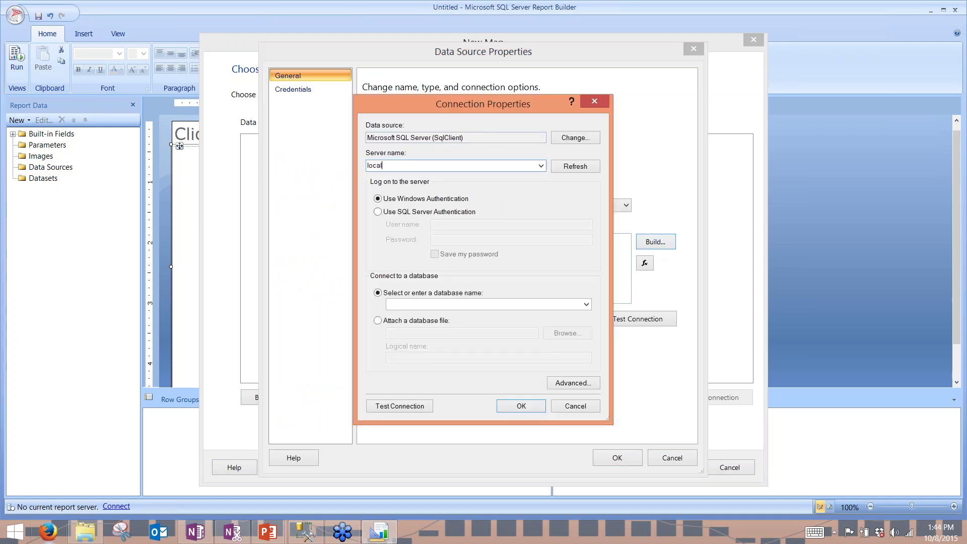
click(587, 304)
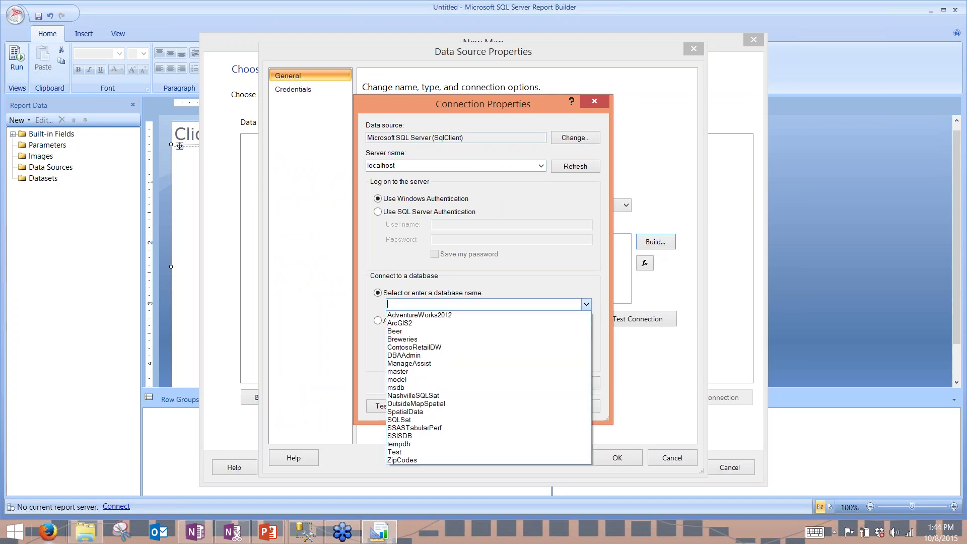
click(465, 403)
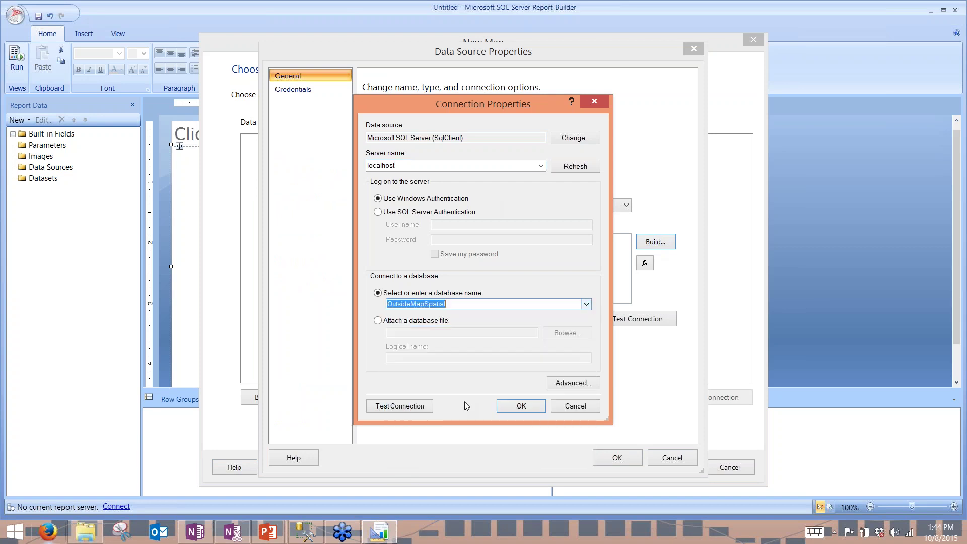
click(413, 407)
click(548, 315)
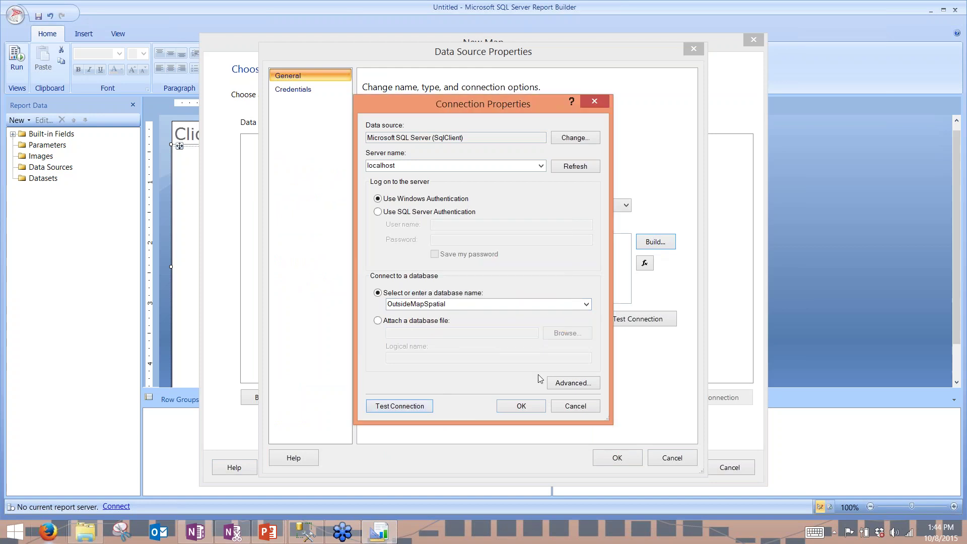
click(537, 411)
click(625, 456)
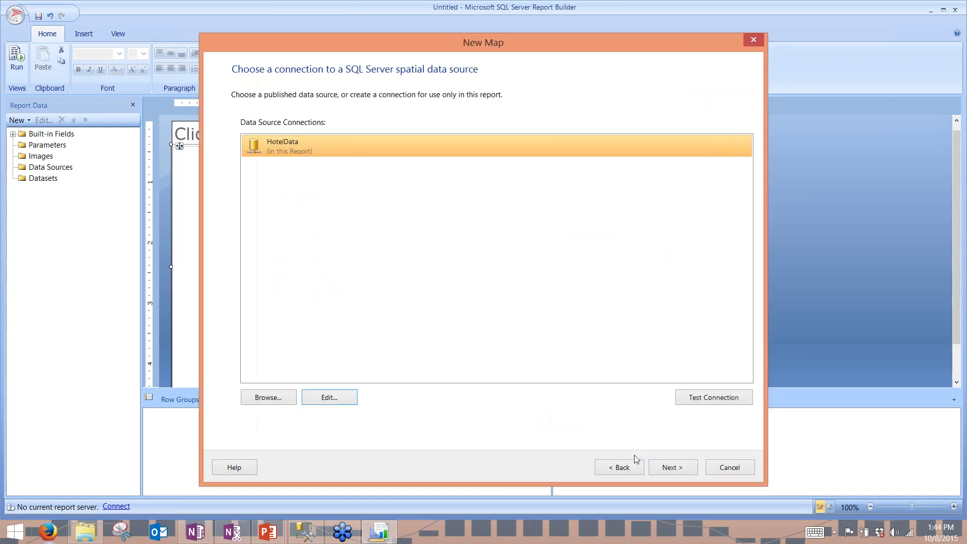
Enter the copied room query as text in the query designer, run it and widen the result columns
click(678, 467)
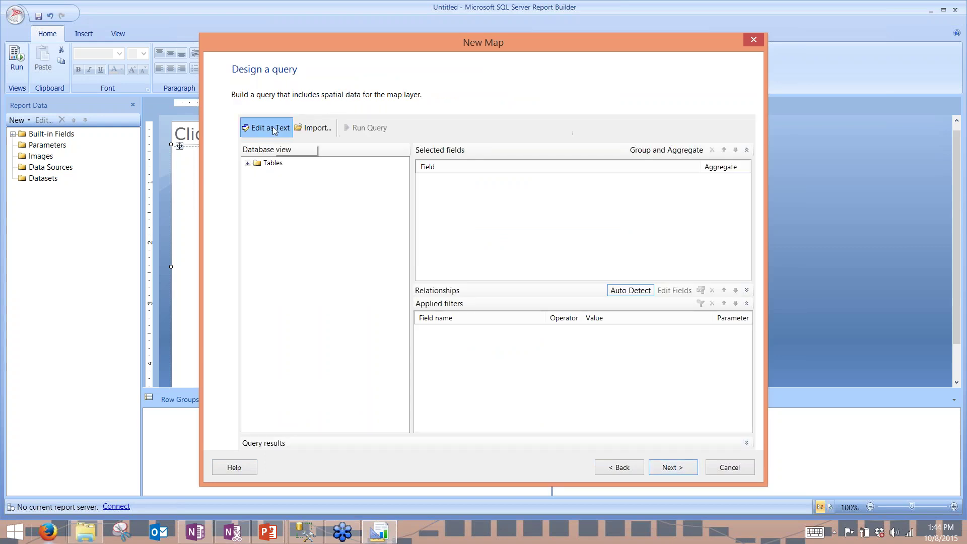
click(274, 129)
key(ctrl+v)
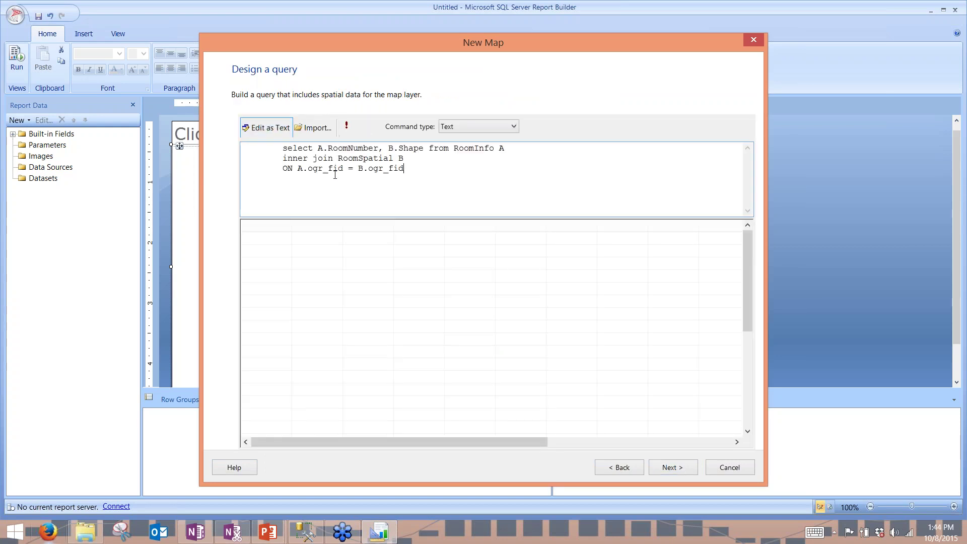
click(346, 125)
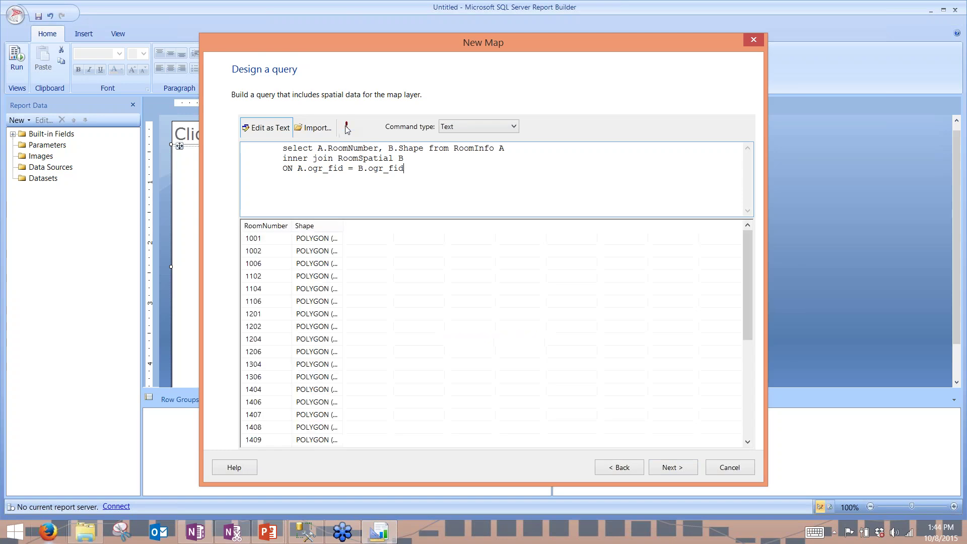
drag(293, 226, 379, 225)
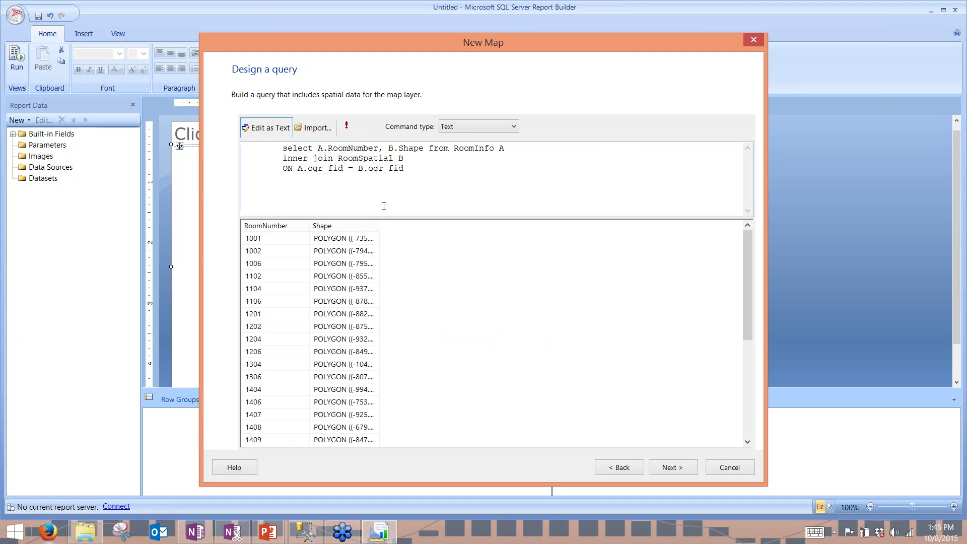
drag(379, 226, 408, 226)
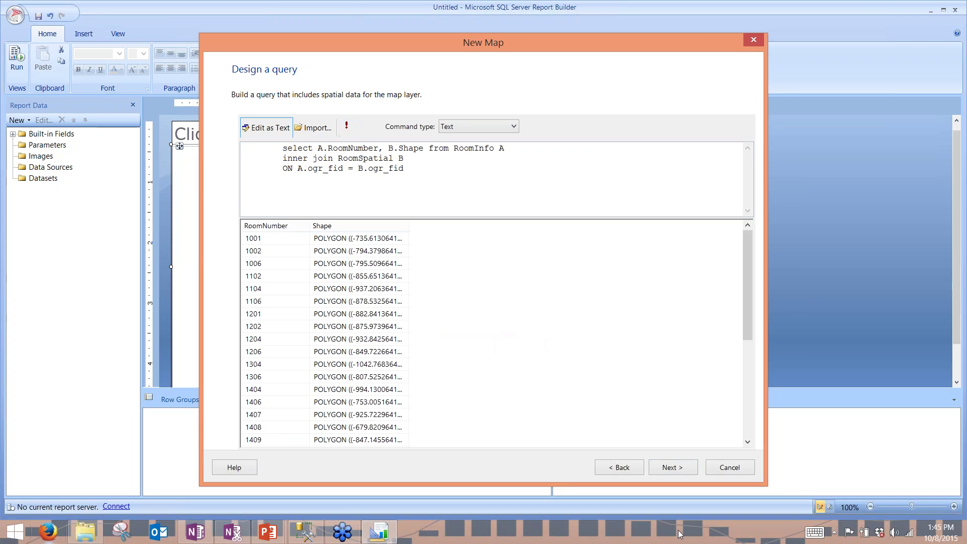
Accept the Shape field with the Polygon layer type and use the Basic Map visualization
click(672, 467)
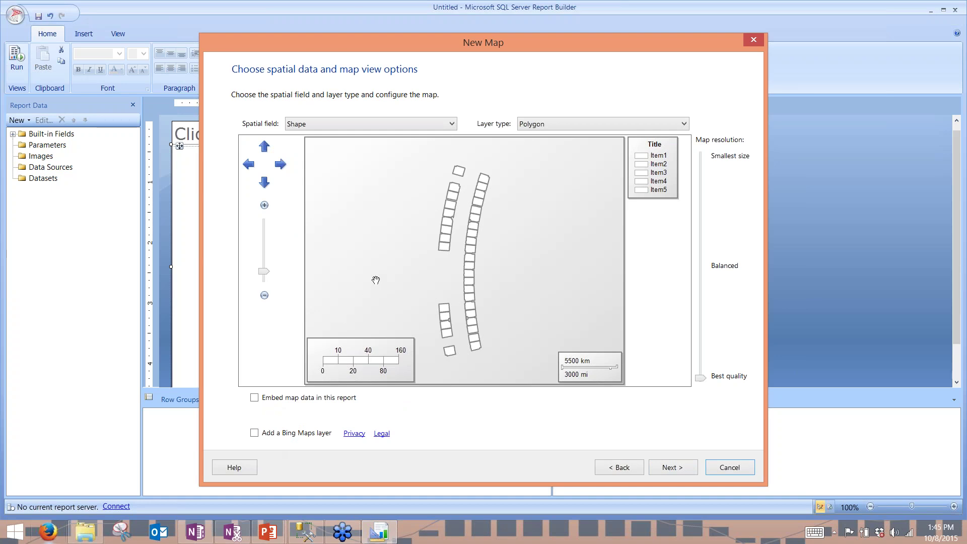
click(666, 468)
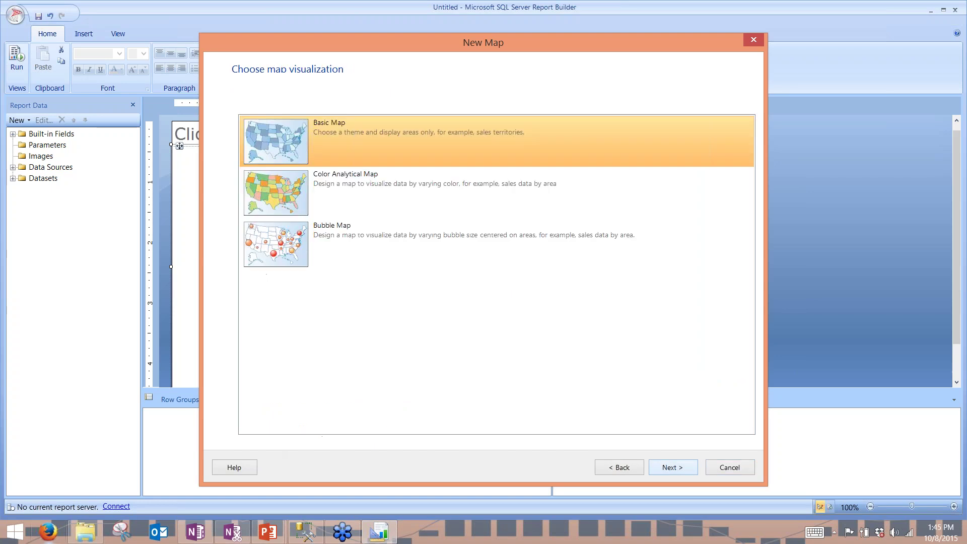
click(676, 472)
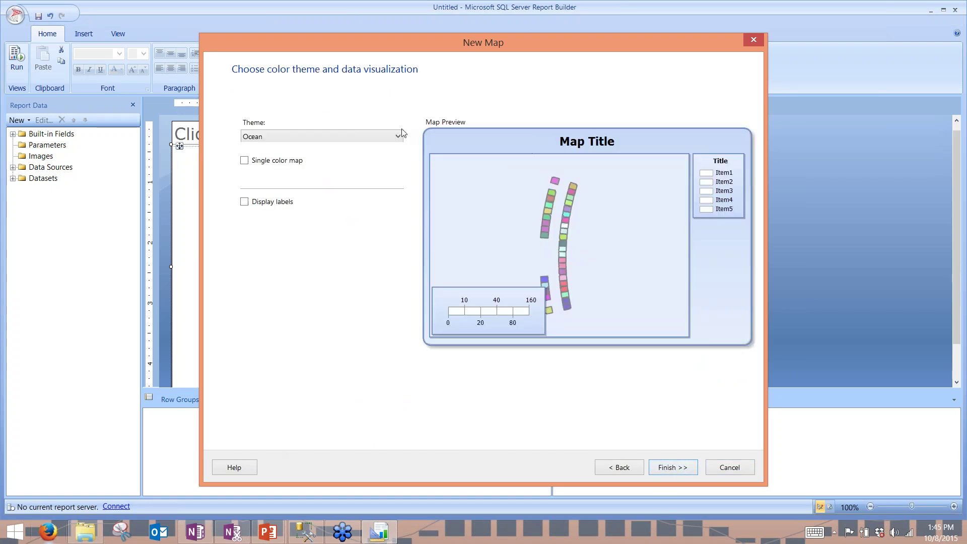
Set the map to the Generic theme with a single color and finish the wizard
click(398, 136)
click(383, 163)
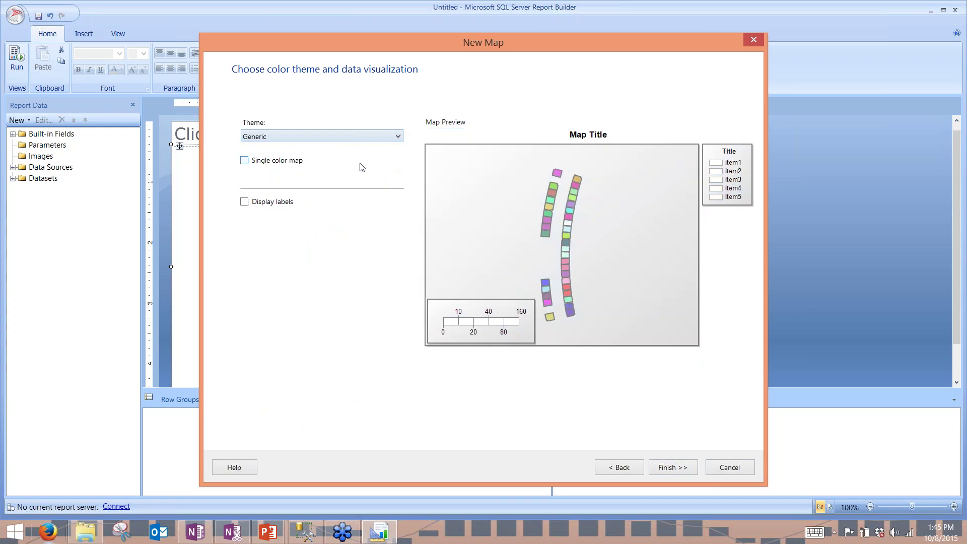
click(256, 160)
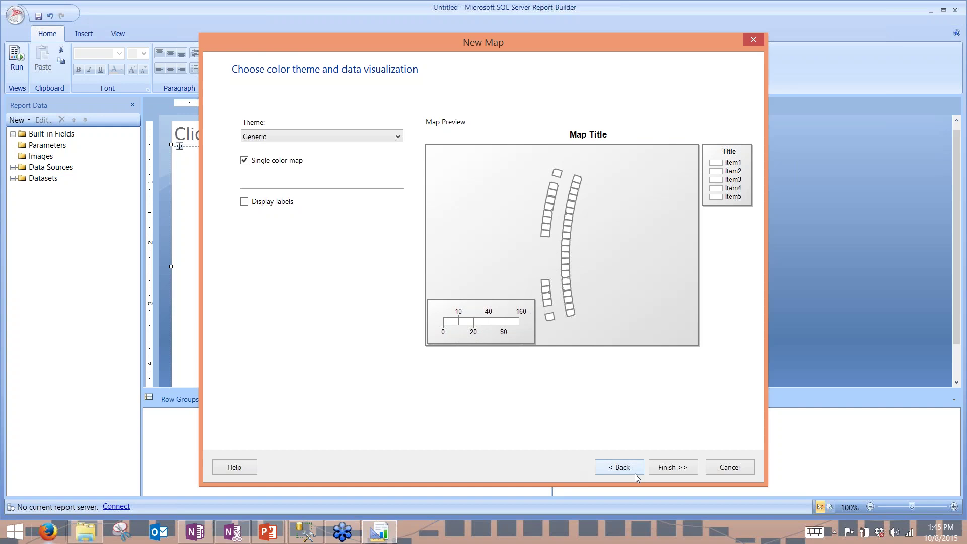
click(659, 469)
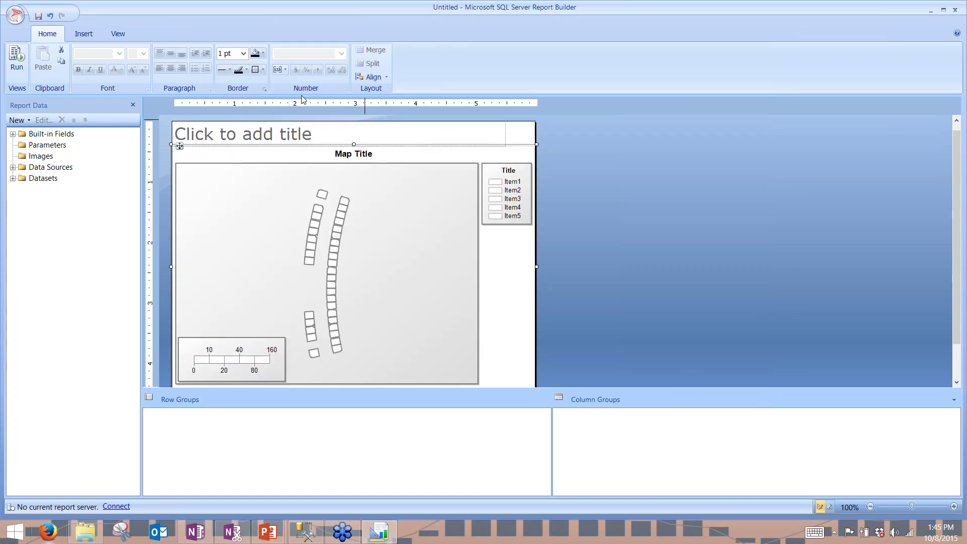
Enter "Hotel Quest Report" as the report title
click(315, 138)
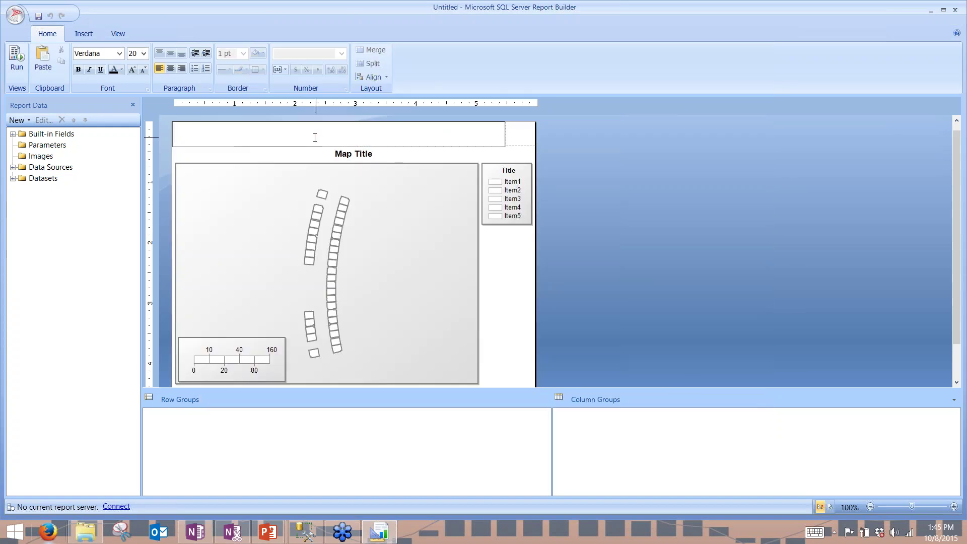
text(Hotel Quest Rep)
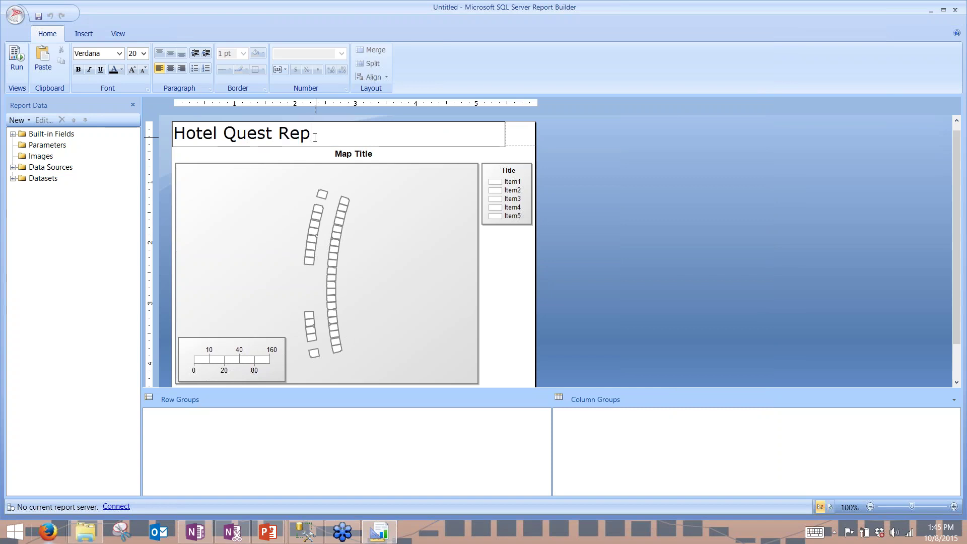
text(ort)
Replace the map title with "Room Block" and select the map
click(357, 154)
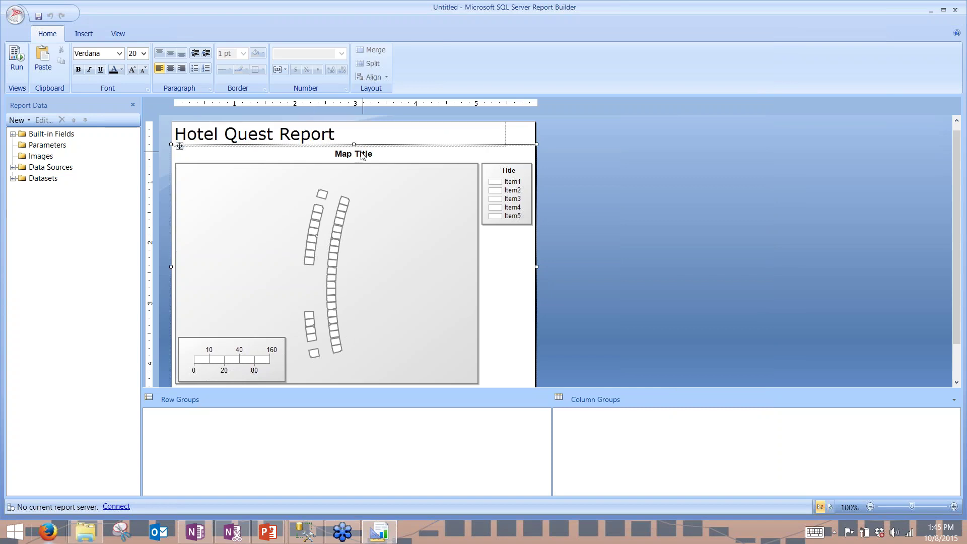
click(358, 154)
key(ctrl+shift+Left)
key(ctrl+shift+Left)
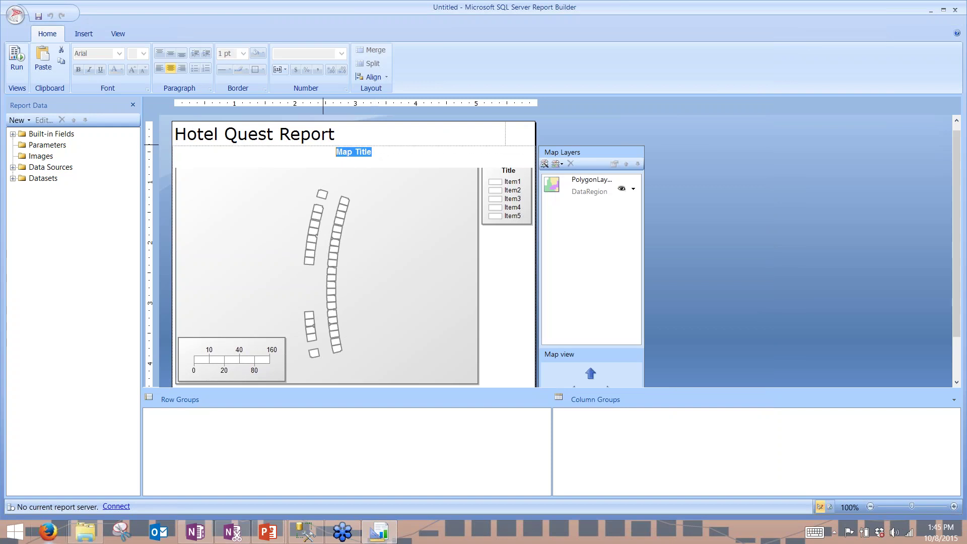
text(Room Block)
click(379, 207)
click(494, 279)
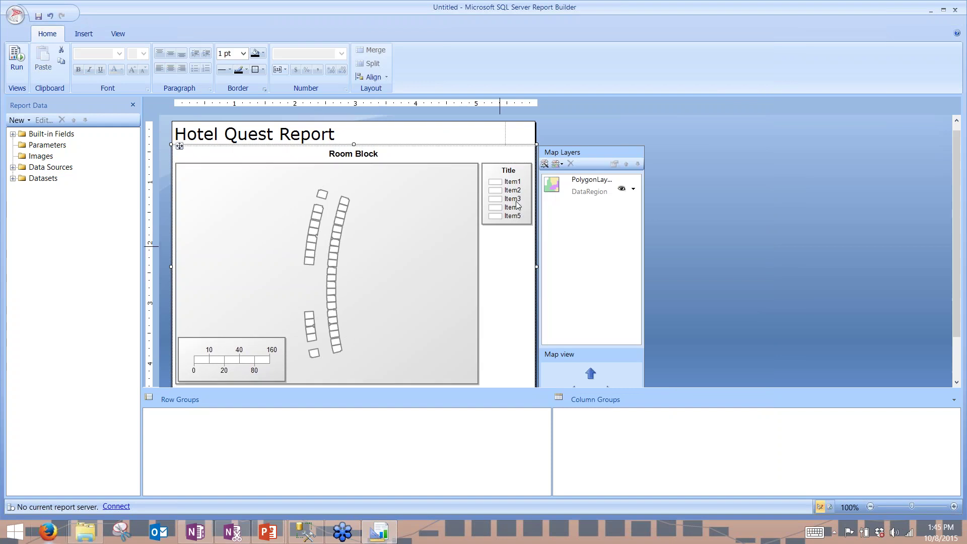
Start a new map layer from a SQL Server spatial query, adding a new dataset on the HotelData connection with its query edited as text
click(544, 164)
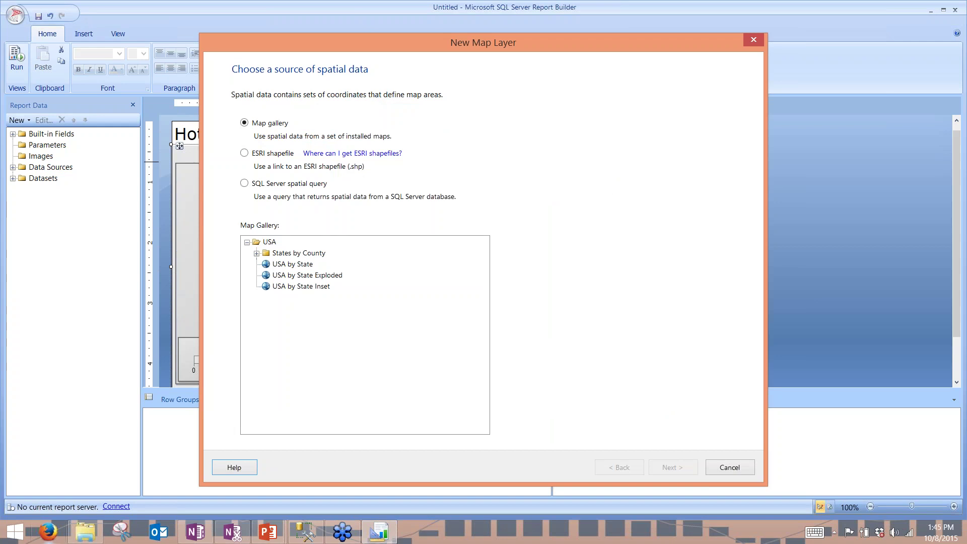
click(244, 184)
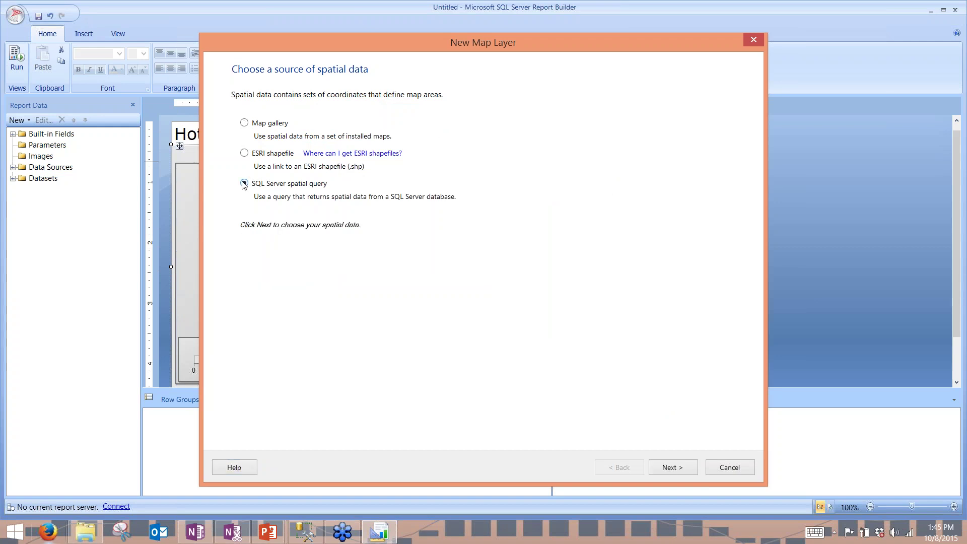
click(681, 459)
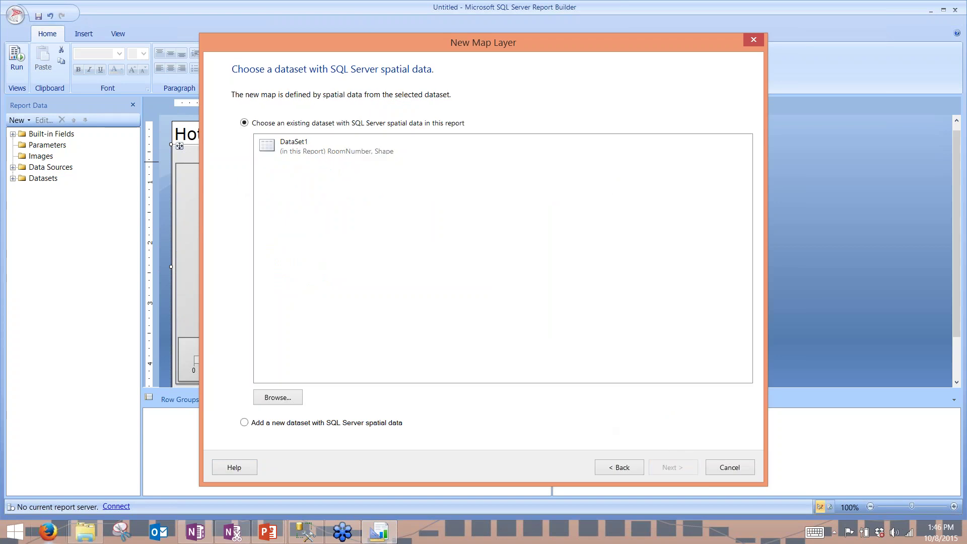
click(391, 423)
click(675, 466)
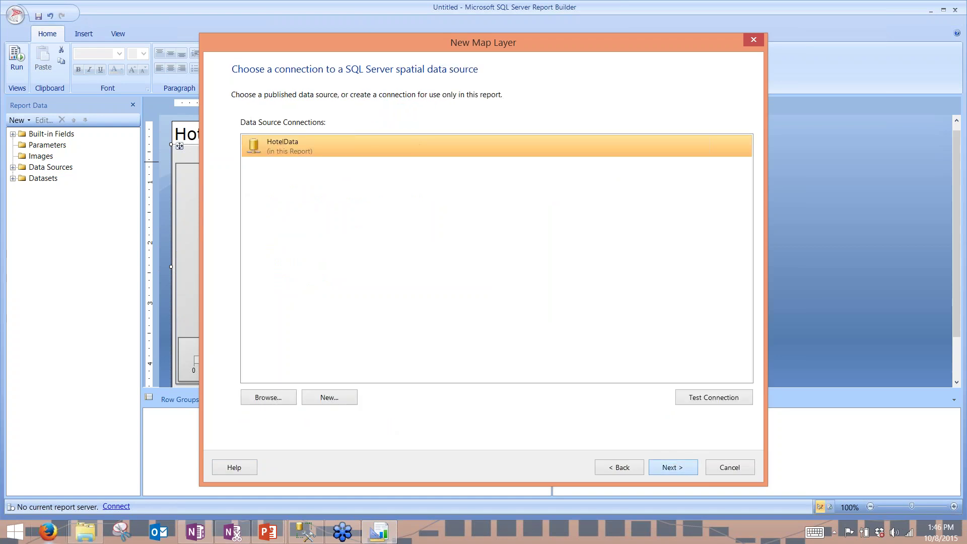
click(674, 466)
click(266, 128)
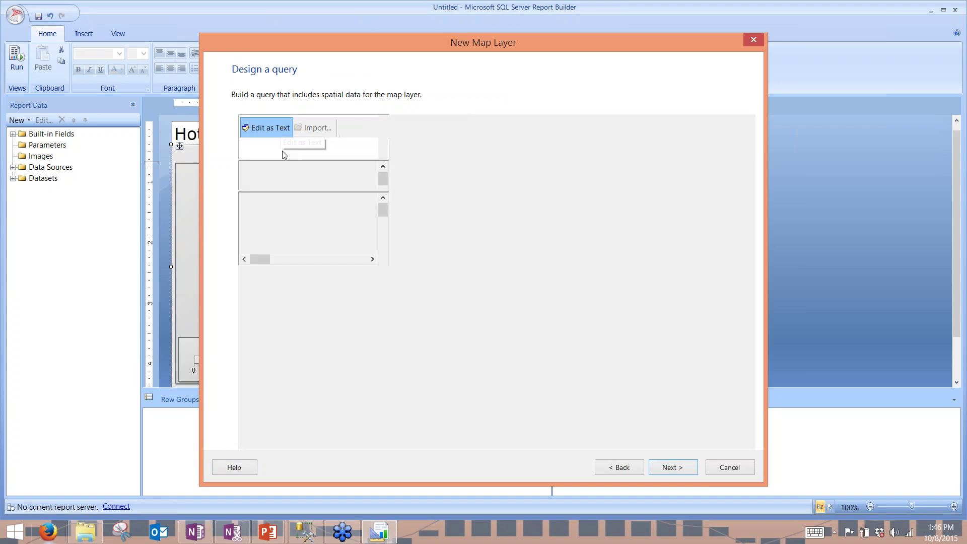
Switch to SQL Server Management Studio and copy the whole query that builds the layer with booked rooms
mouse_move(312, 533)
click(574, 190)
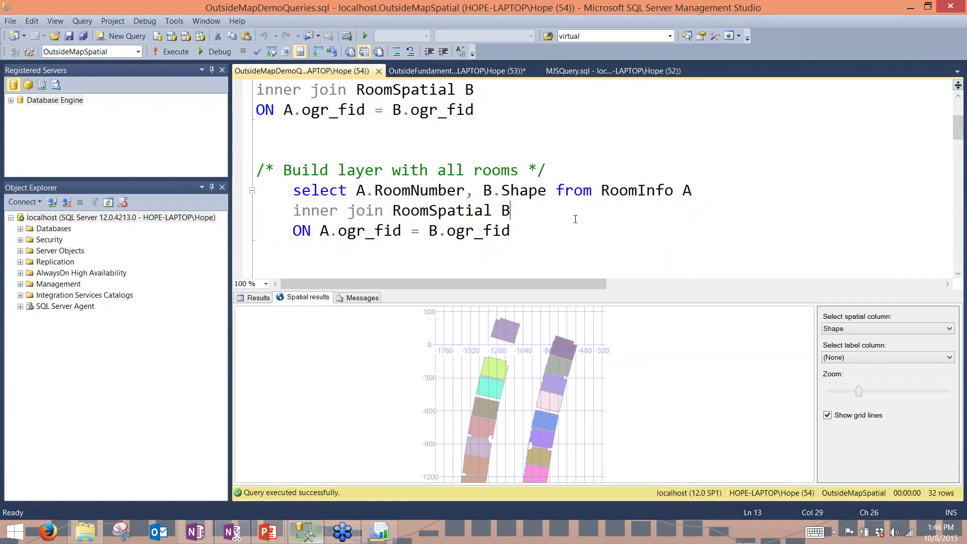
scroll(312, 128, down, 3)
click(285, 132)
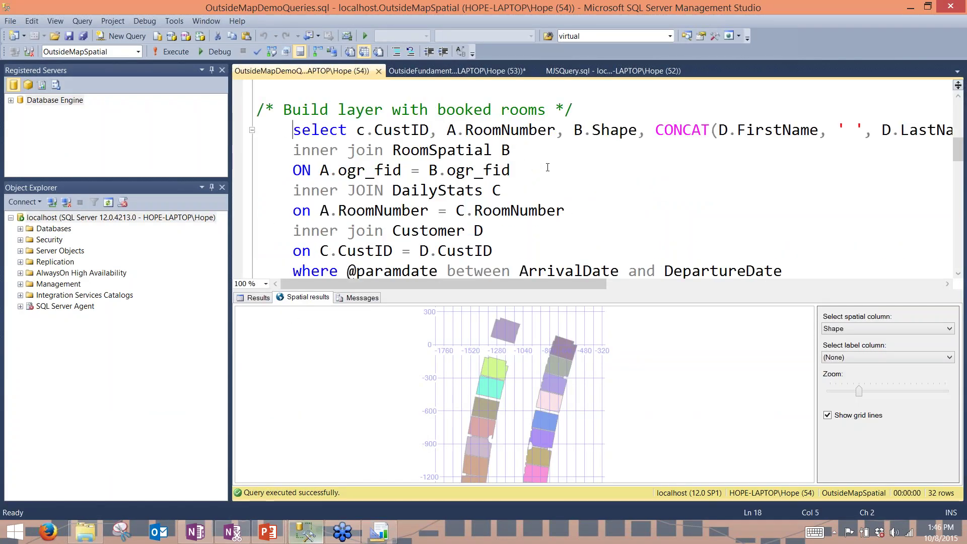
scroll(286, 132, down, 2)
shift+click(796, 148)
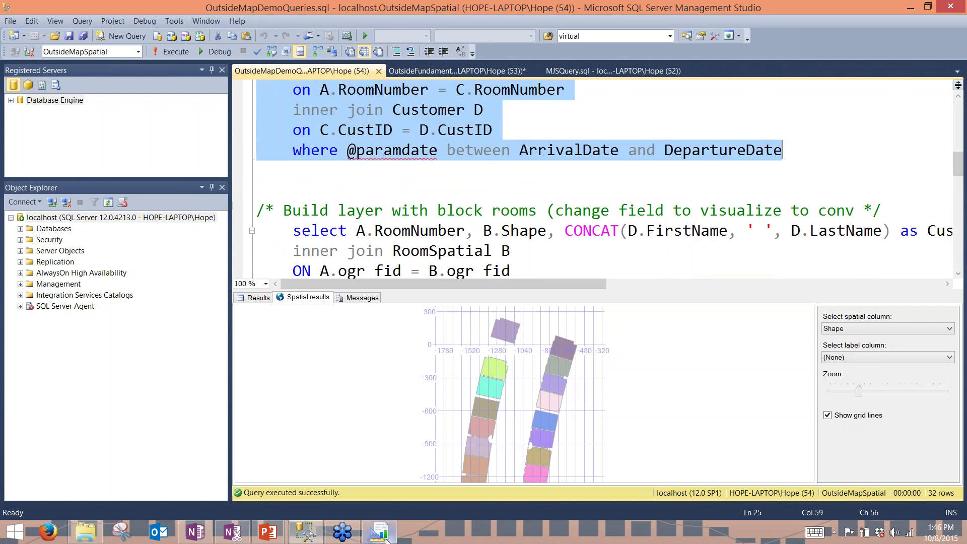
click(385, 538)
click(297, 160)
key(ctrl+v)
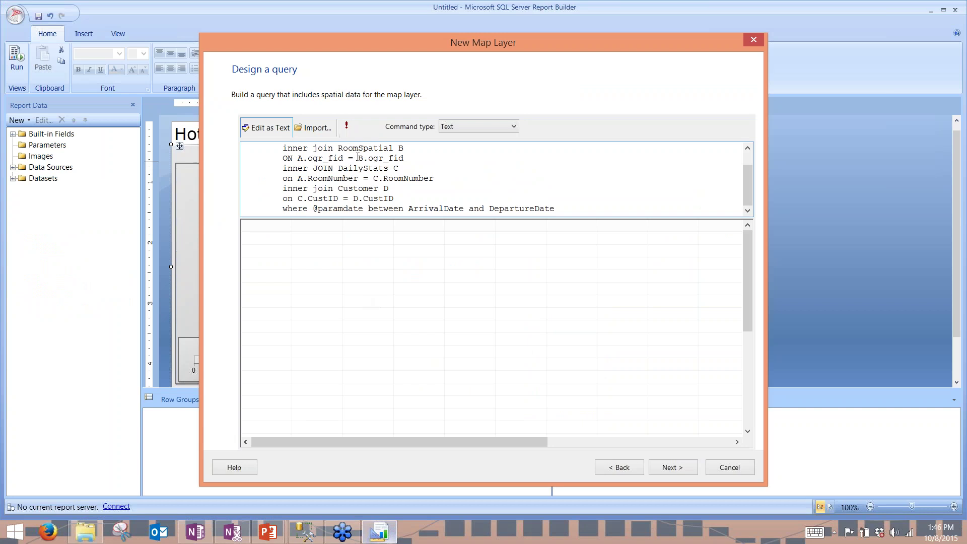
click(353, 124)
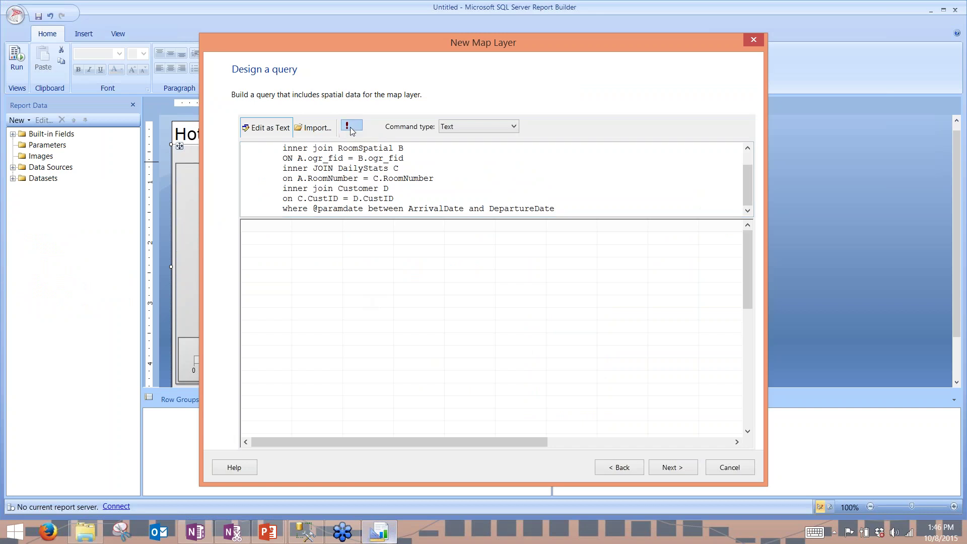
click(464, 229)
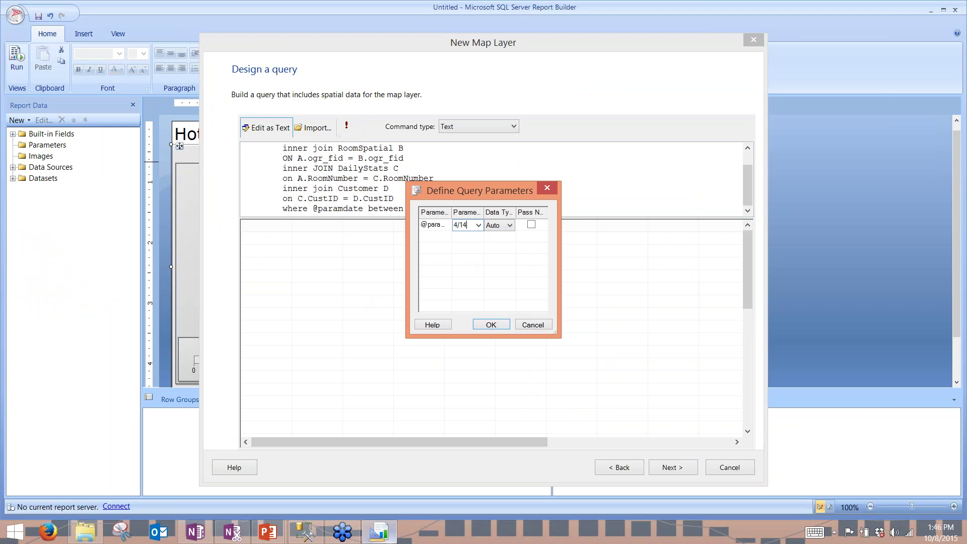
text(4/14/2014)
click(489, 325)
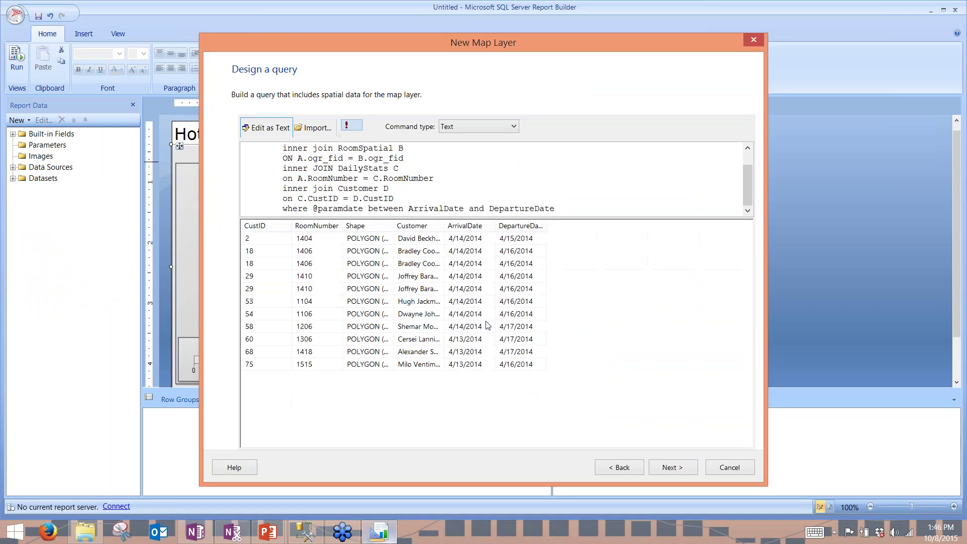
Widen the RoomNumber, Shape and Customer result columns and examine the customers returned for the booked rooms
drag(399, 227, 423, 226)
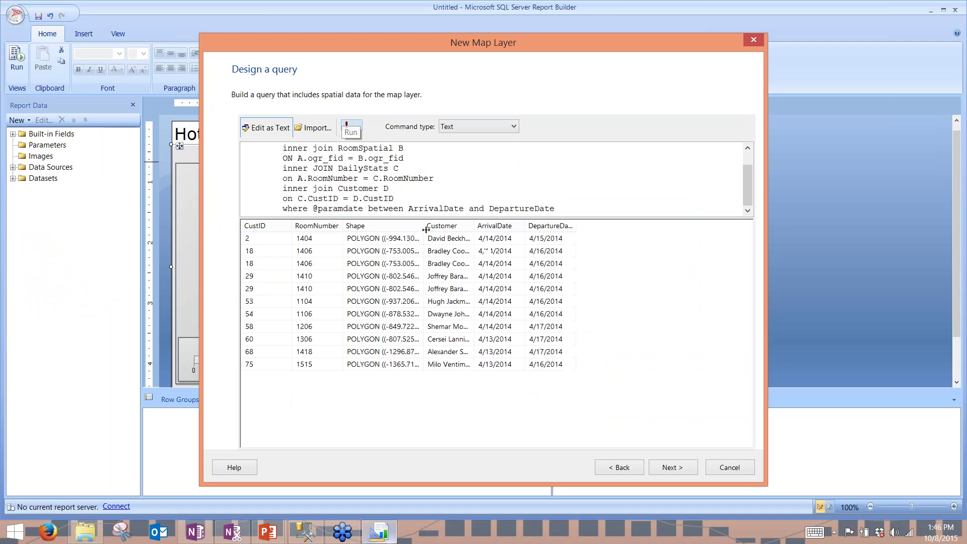
drag(343, 224, 356, 223)
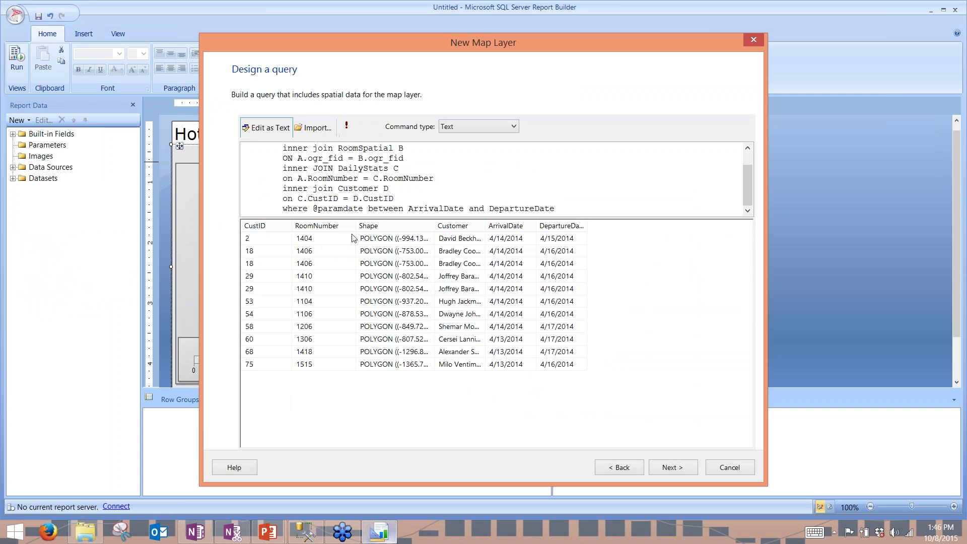
drag(434, 225, 571, 222)
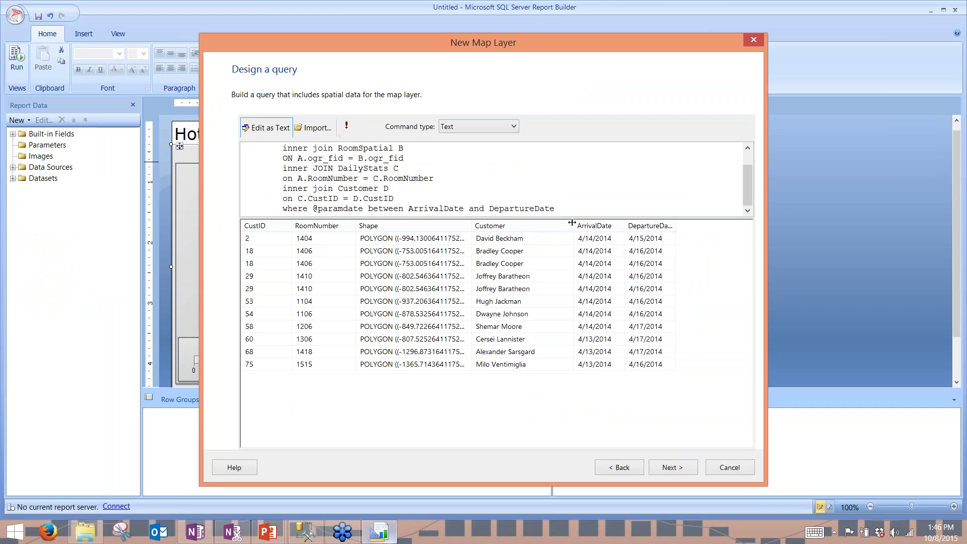
click(546, 254)
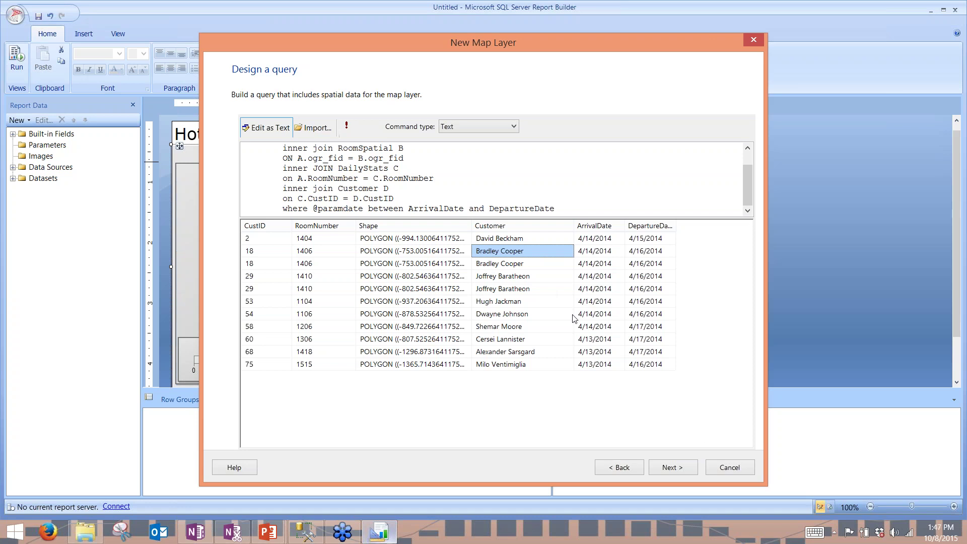
click(523, 315)
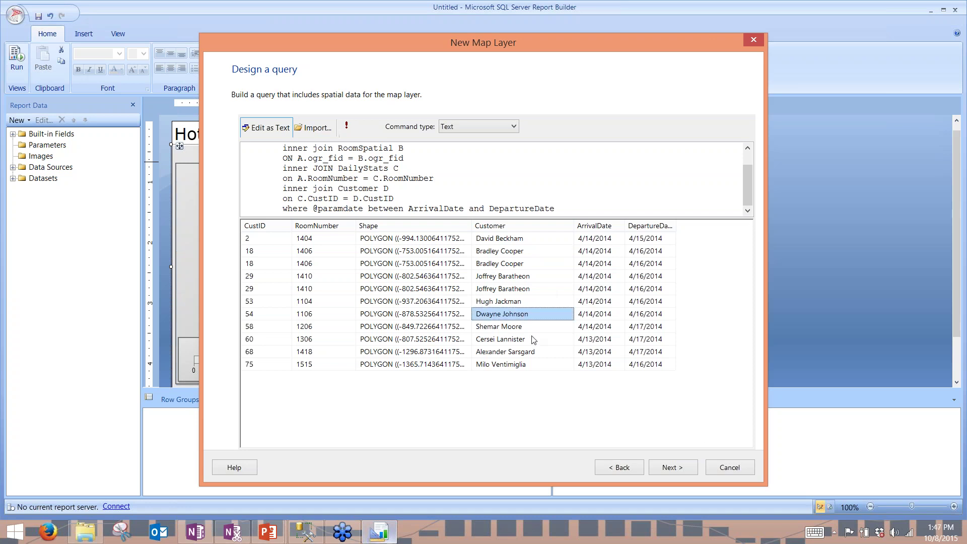
Finish the new layer with the Shape field as Polygon, the Basic Map visualization and the single-color Generic theme
click(671, 468)
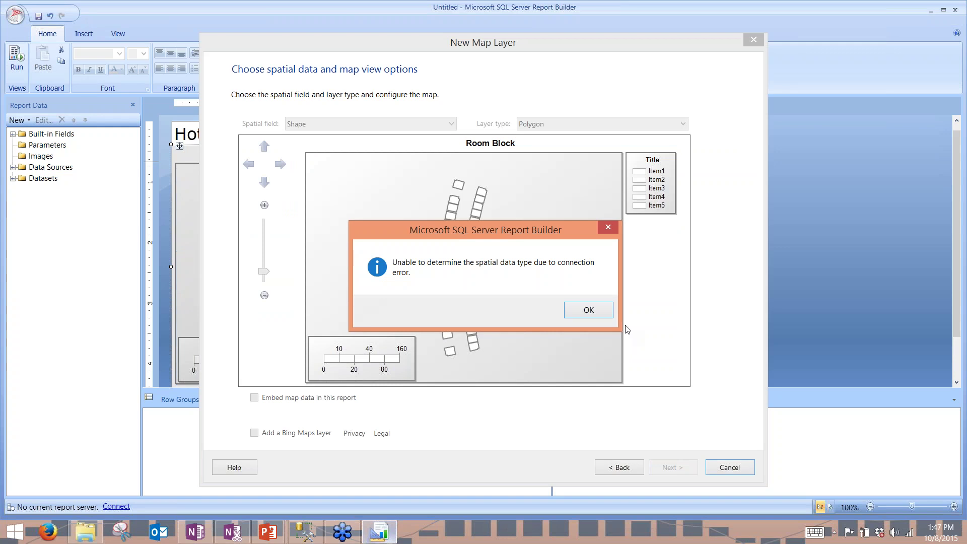
click(597, 315)
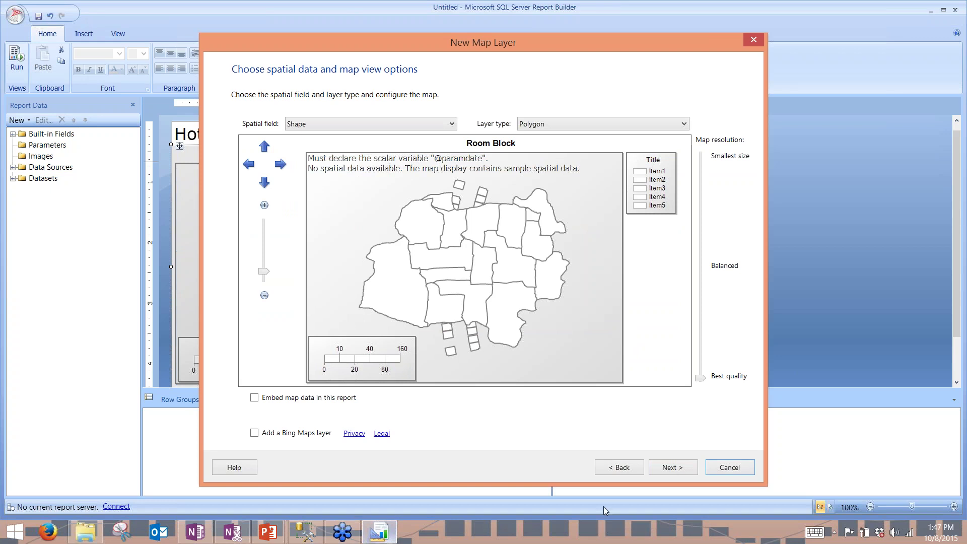
click(673, 465)
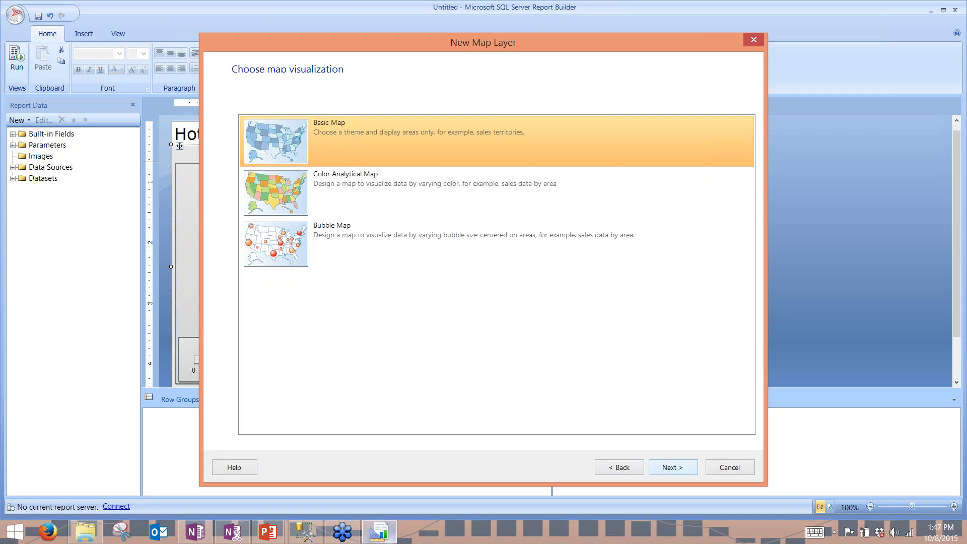
click(673, 466)
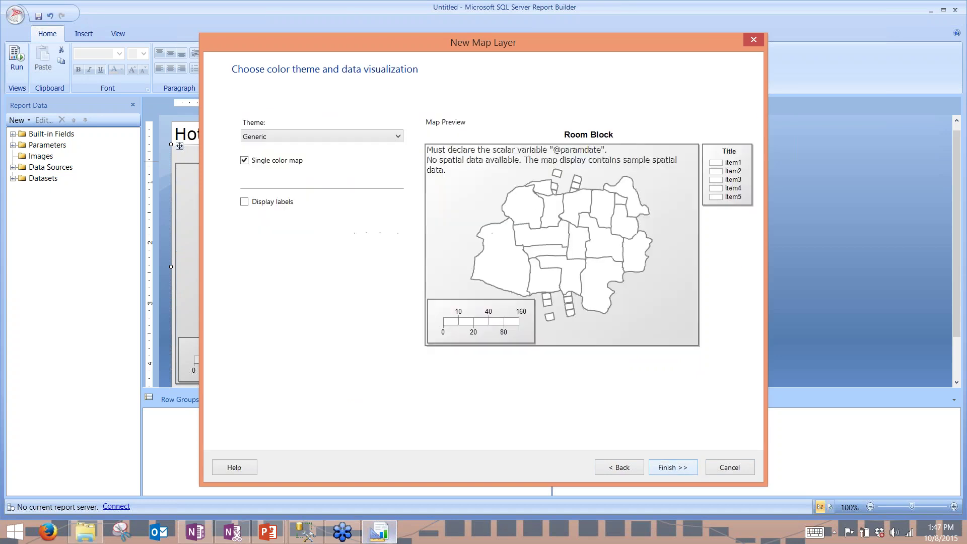
click(672, 468)
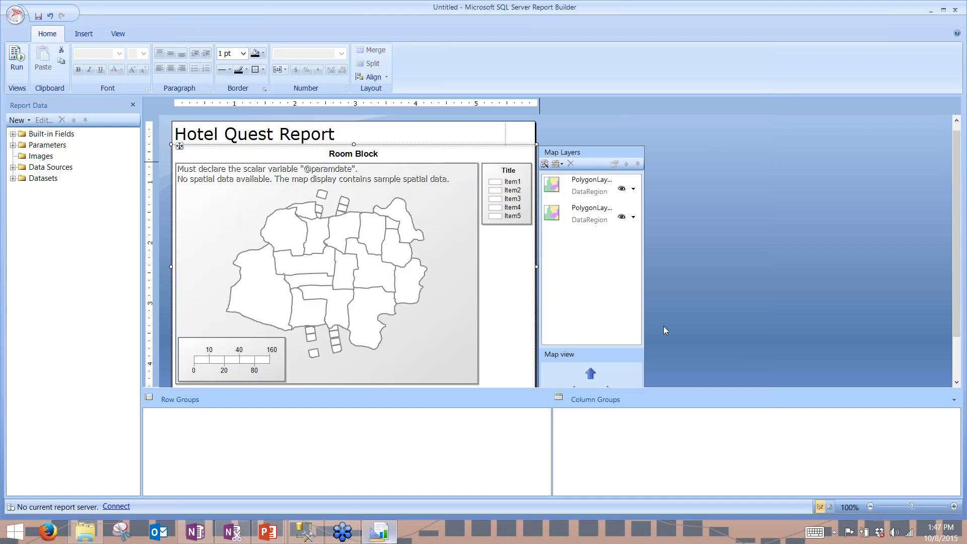
Set the booked rooms polygon layer's solid fill color to dark gray
click(591, 187)
click(593, 212)
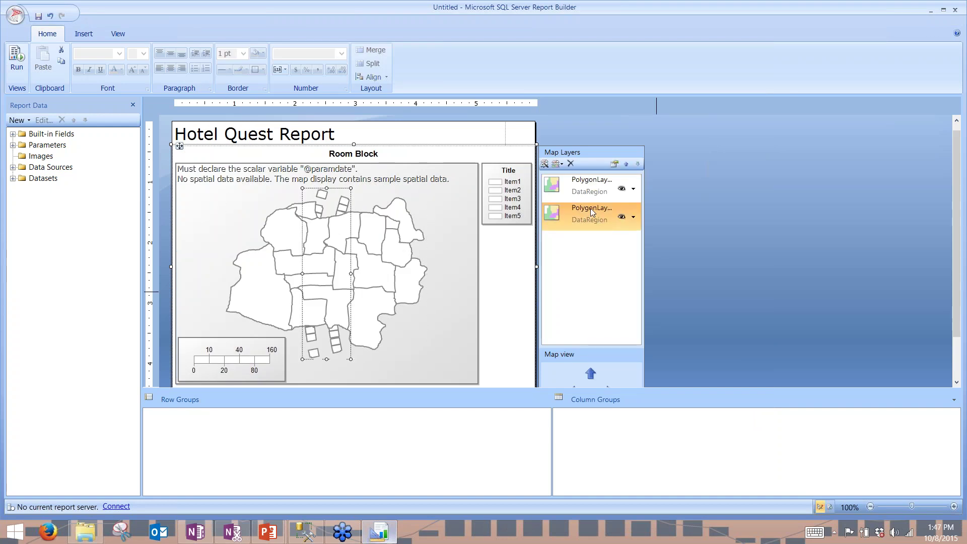
click(590, 184)
right_click(591, 183)
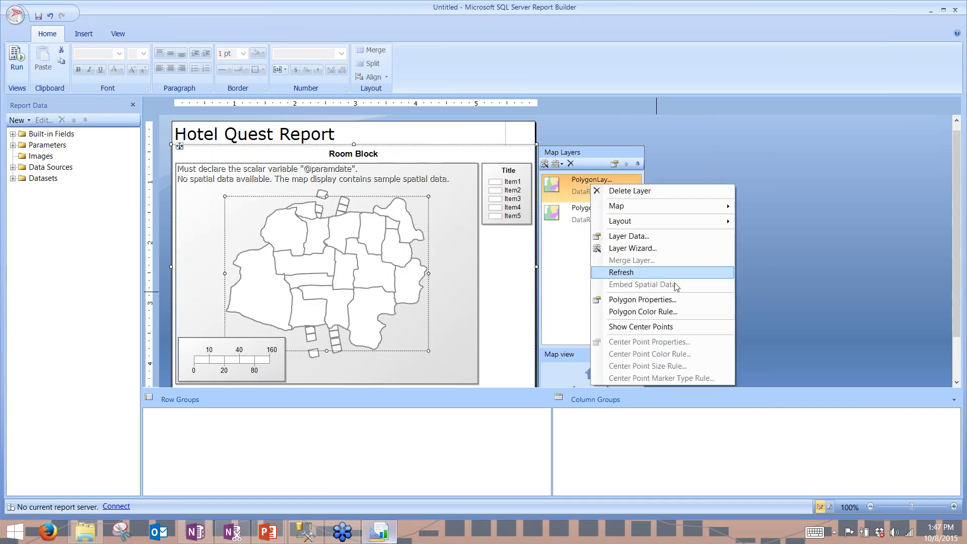
click(677, 300)
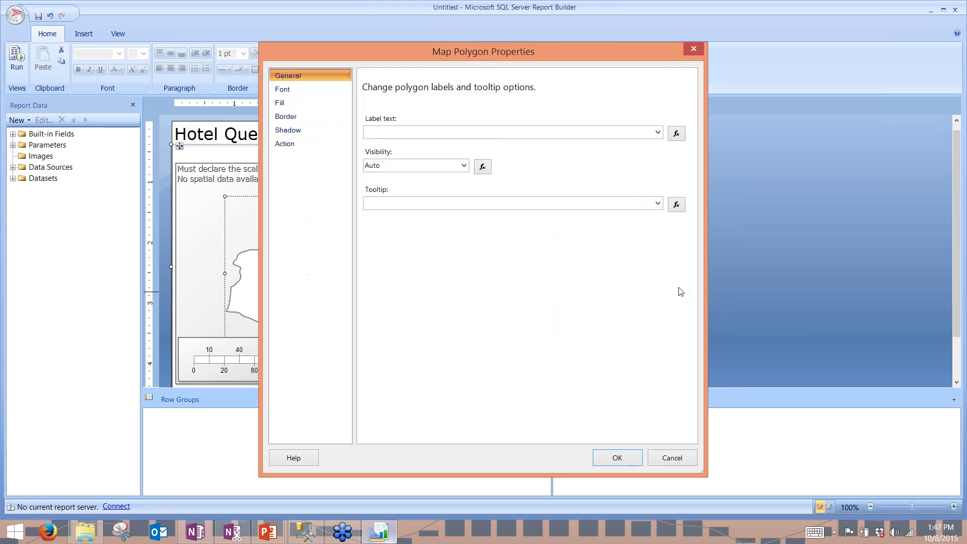
click(278, 104)
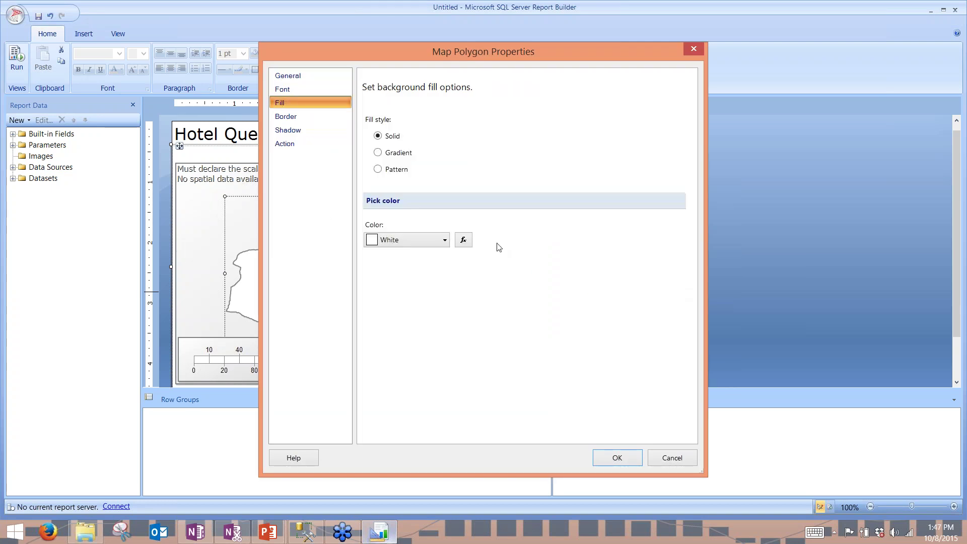
click(446, 240)
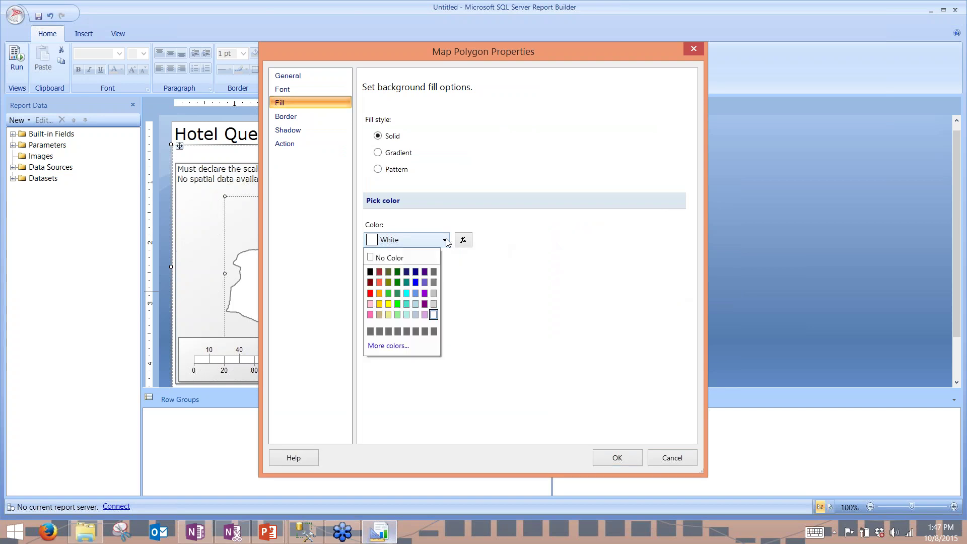
click(433, 273)
click(617, 458)
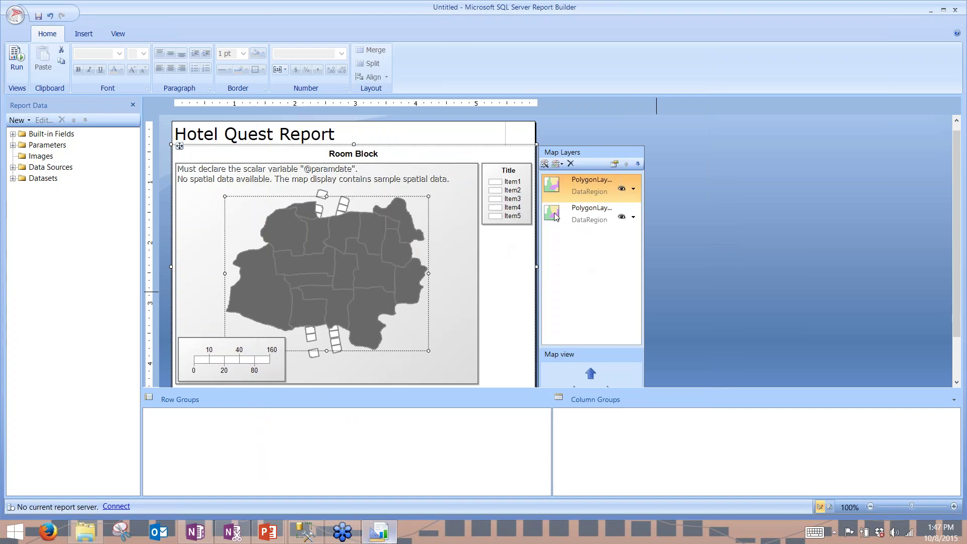
Rename the paramdate report parameter to Date and set its data type to Date/Time
click(55, 145)
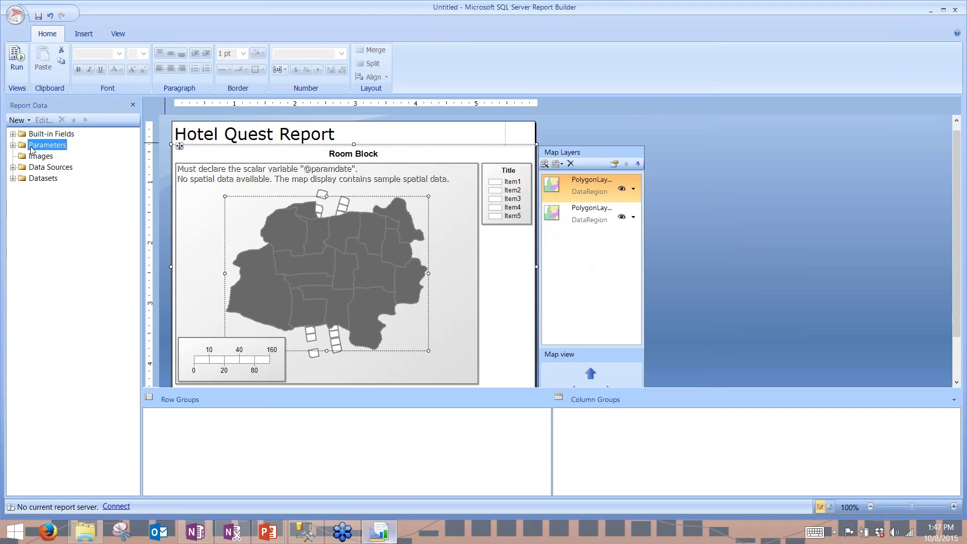
click(13, 145)
click(55, 155)
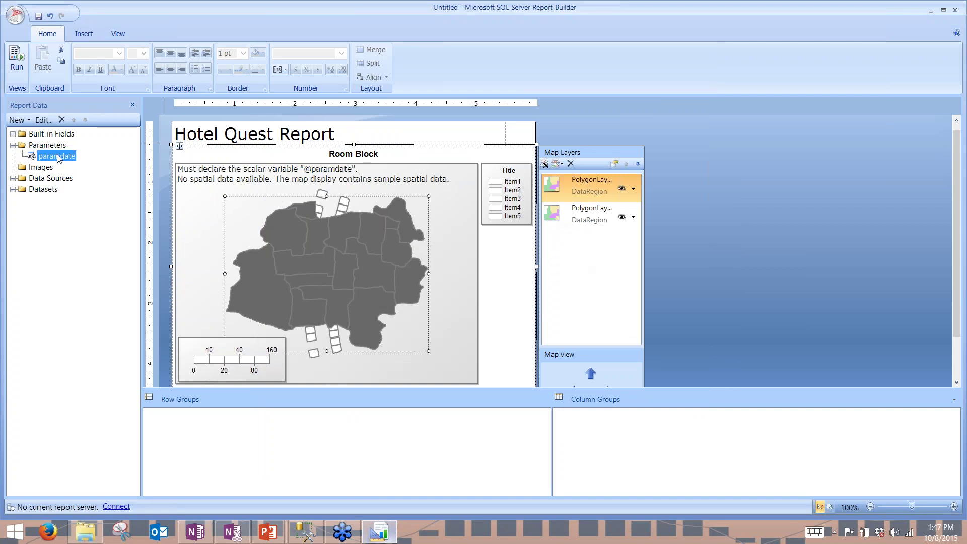
right_click(57, 157)
click(97, 176)
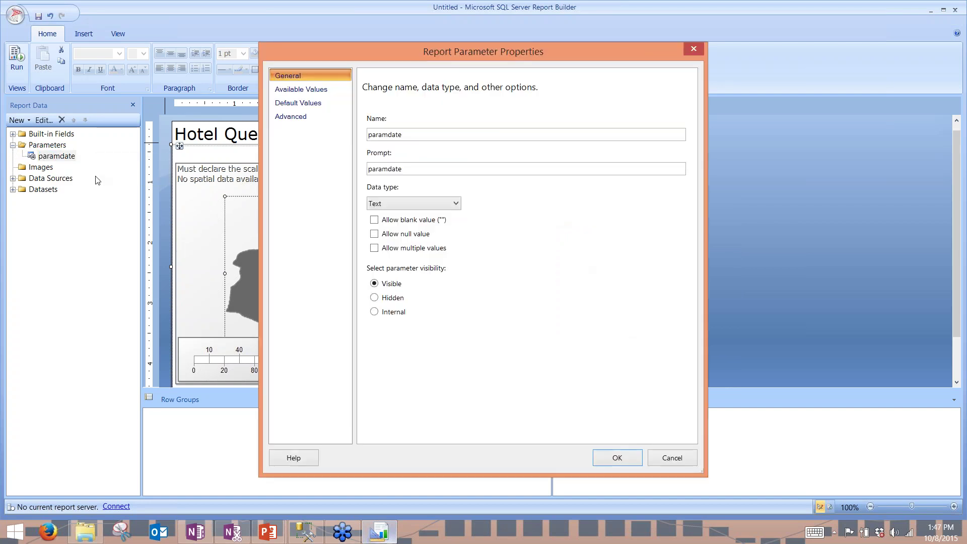
double_click(438, 134)
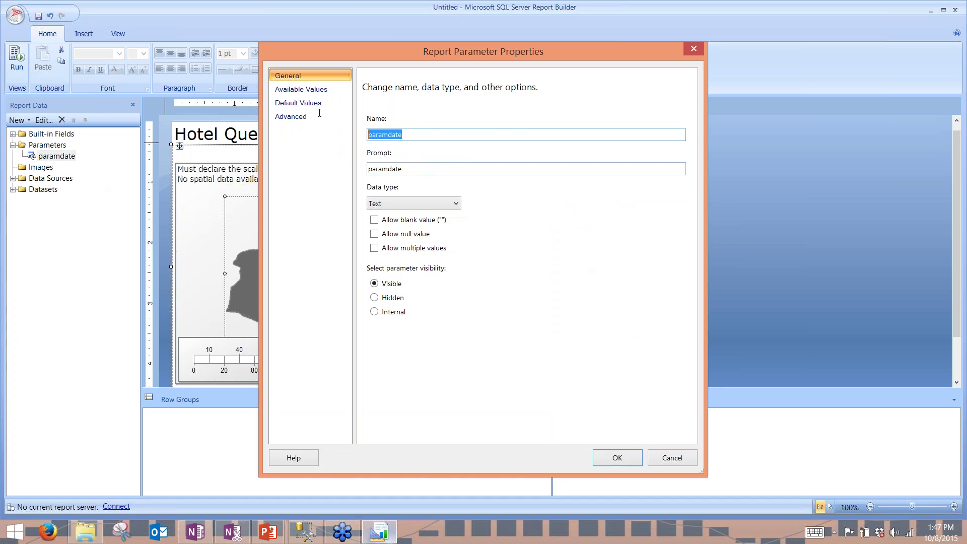
text(Date)
click(457, 204)
click(445, 234)
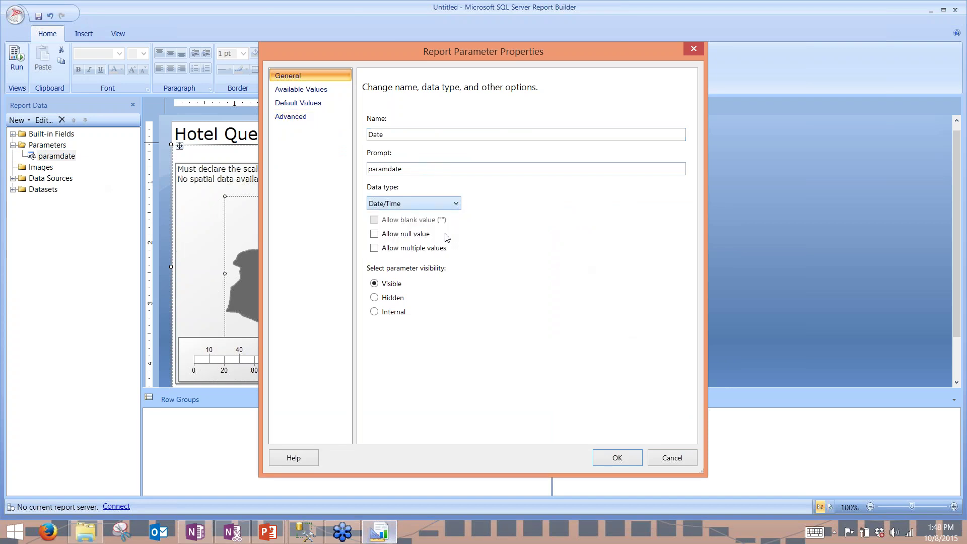
Specify 4/14/2014 as the parameter's default value and apply the parameter properties
click(309, 105)
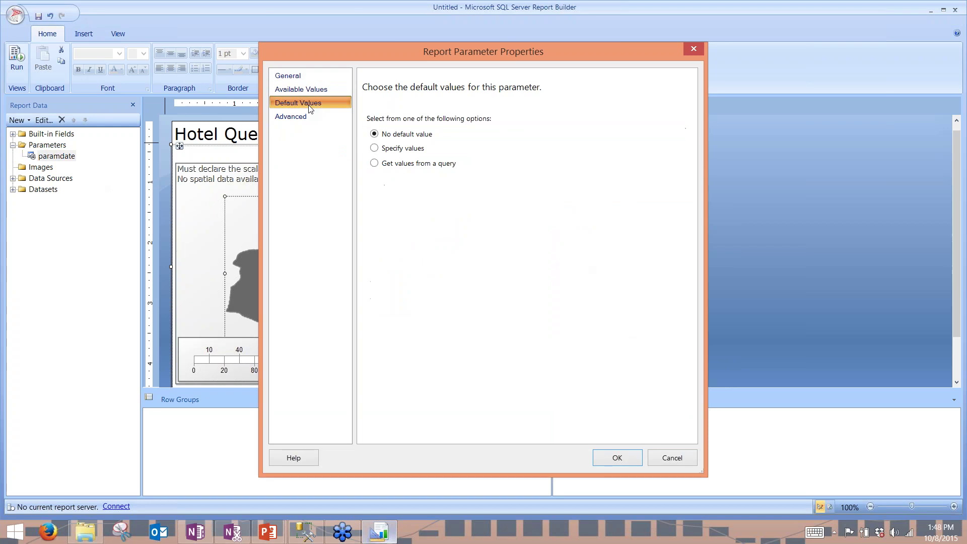
click(374, 147)
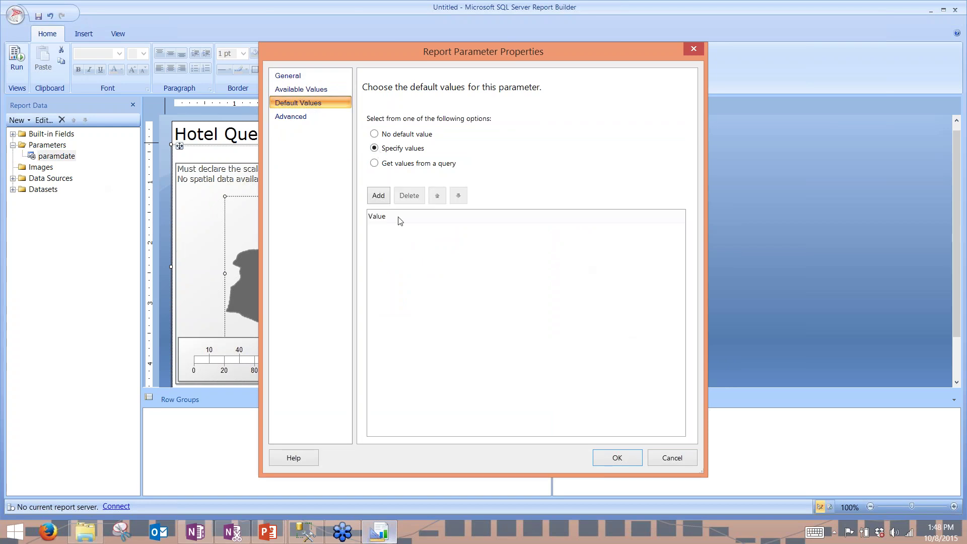
click(378, 195)
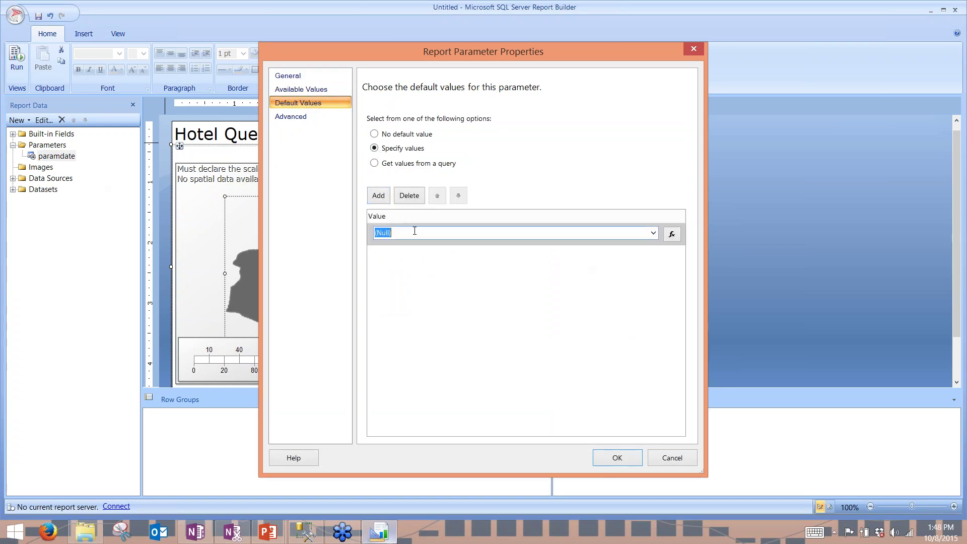
text(4/14/2014)
click(618, 458)
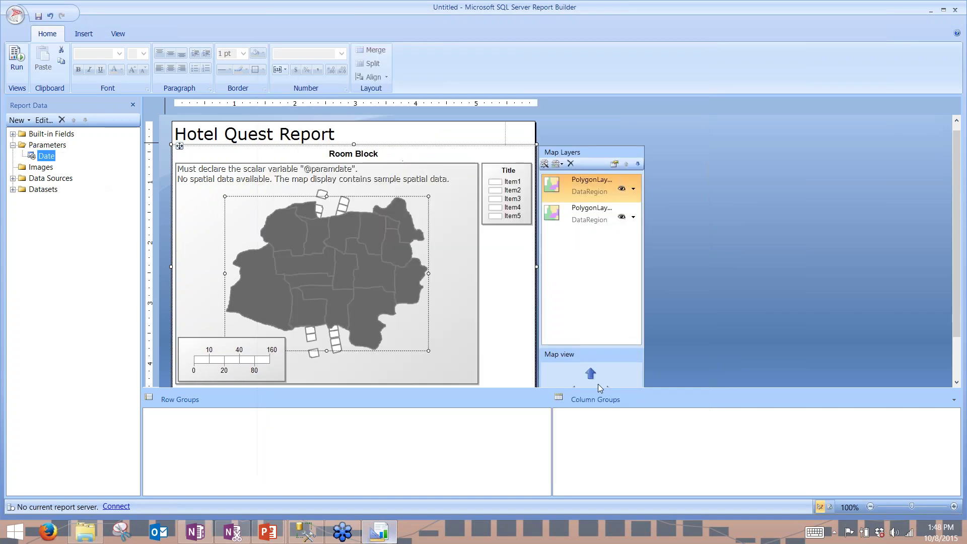
Run the report to check the map with the default date, then return to the design view
click(17, 56)
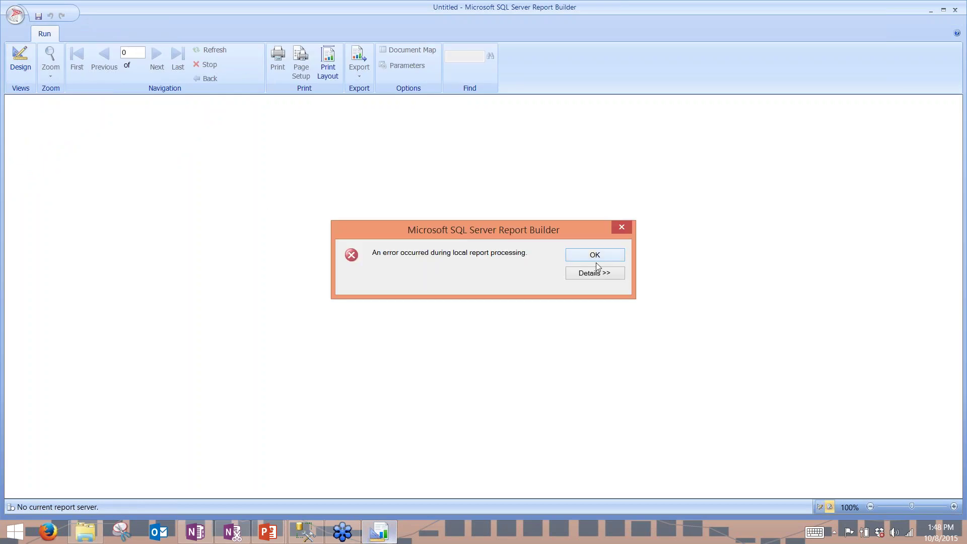
click(594, 256)
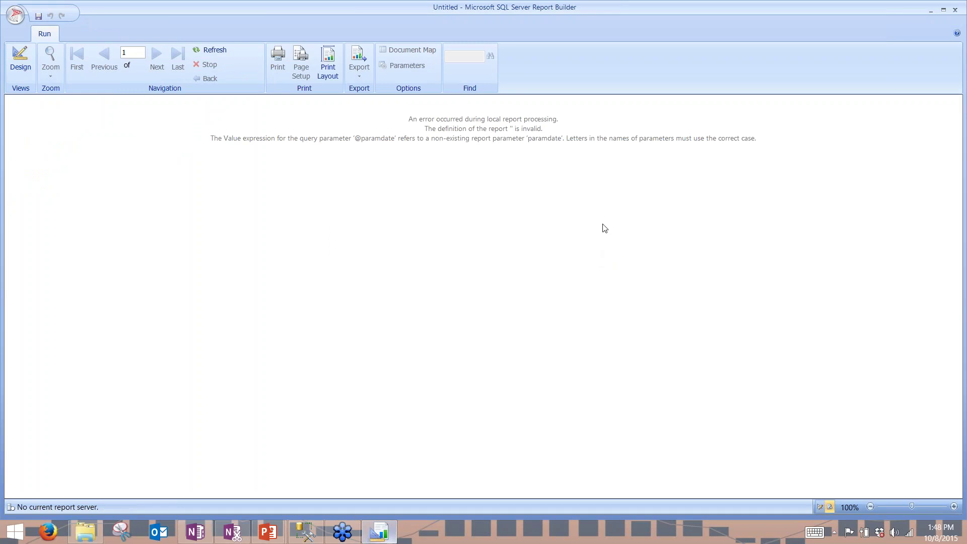
click(20, 59)
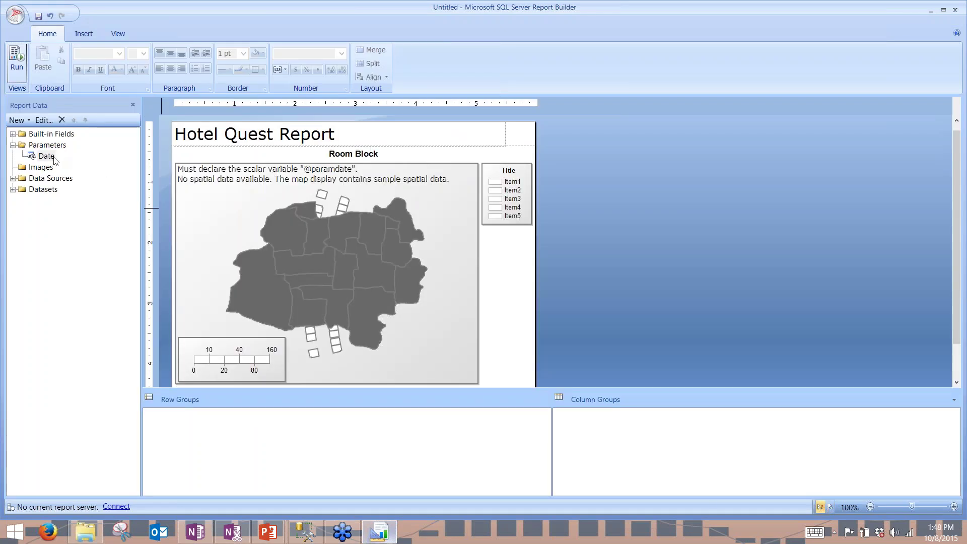
Set the Date parameter to have no default value
right_click(54, 160)
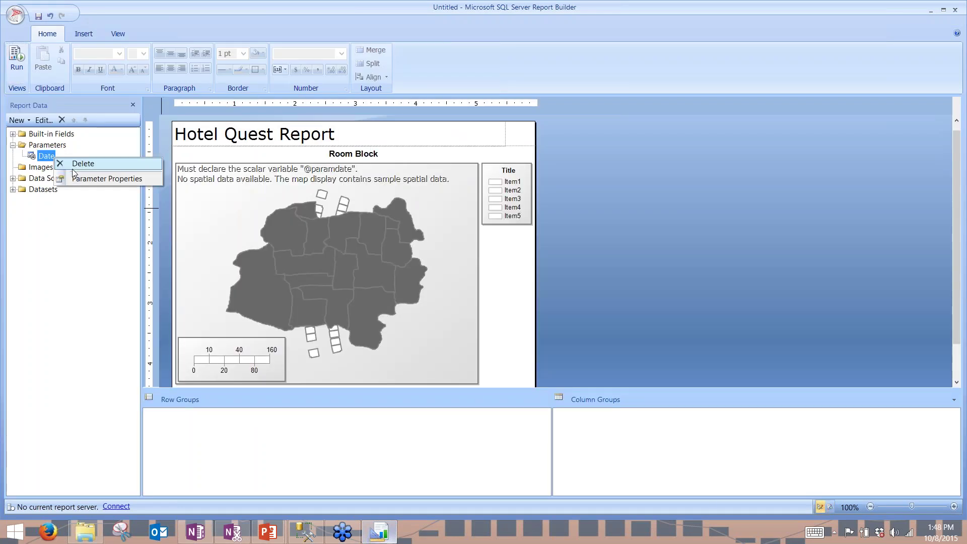
click(85, 177)
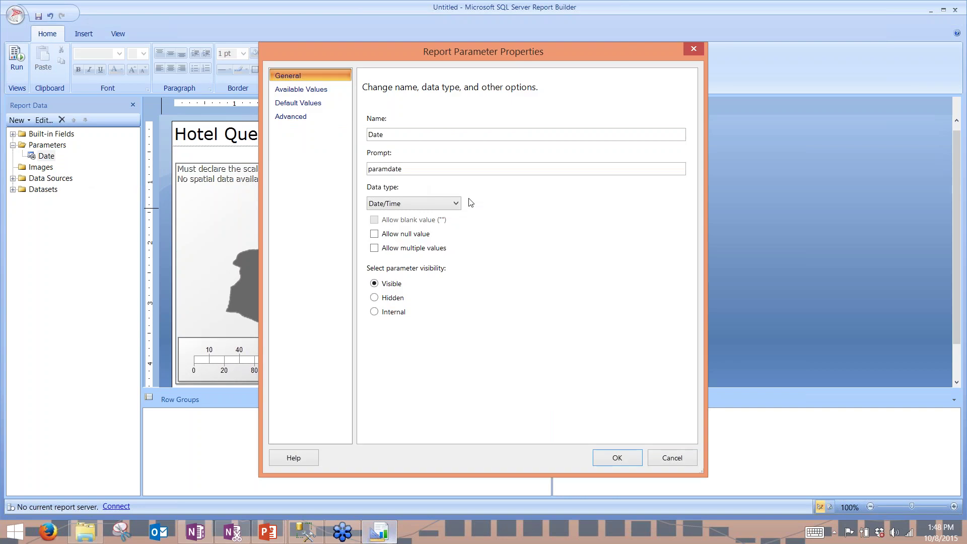
click(312, 91)
click(313, 103)
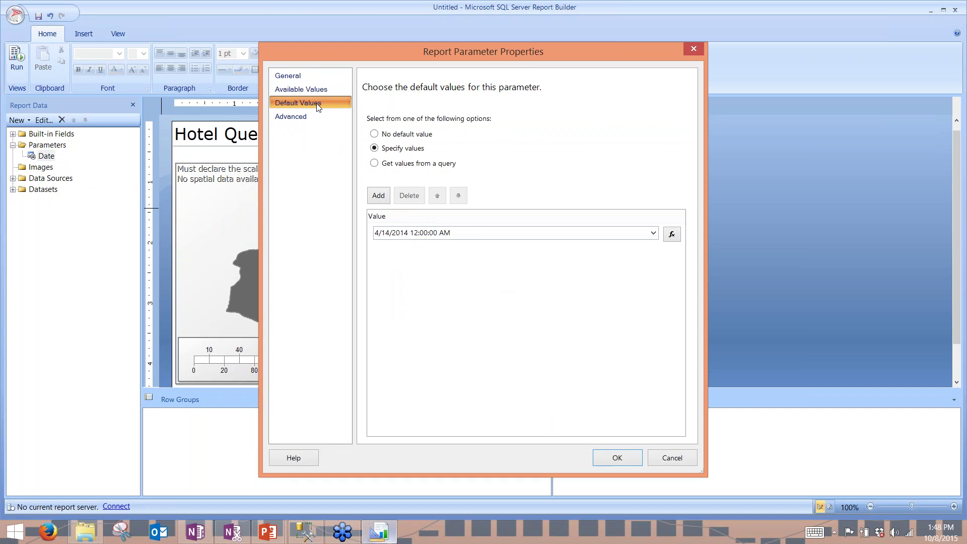
click(374, 134)
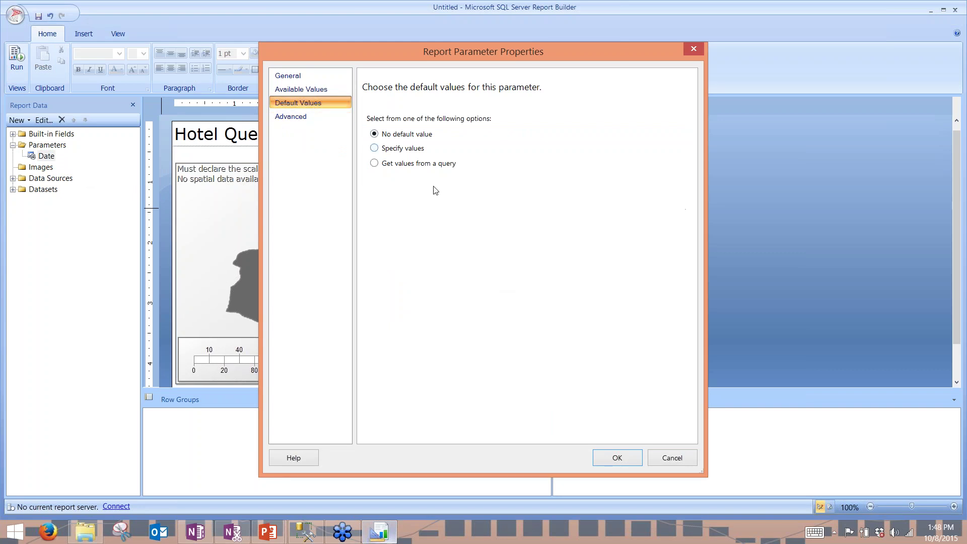
click(299, 90)
click(312, 103)
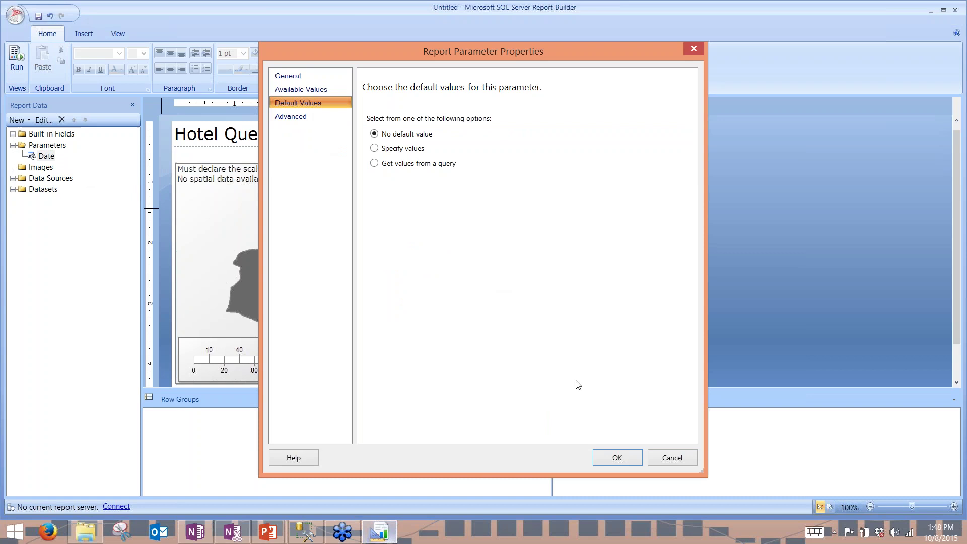
click(622, 456)
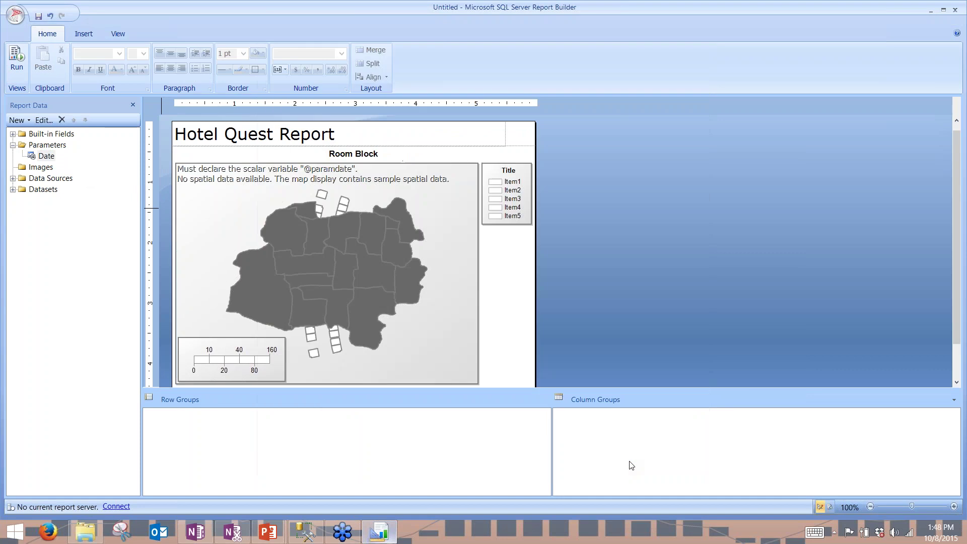
Run the report again, examine the processing error's details and return to the design view
click(23, 61)
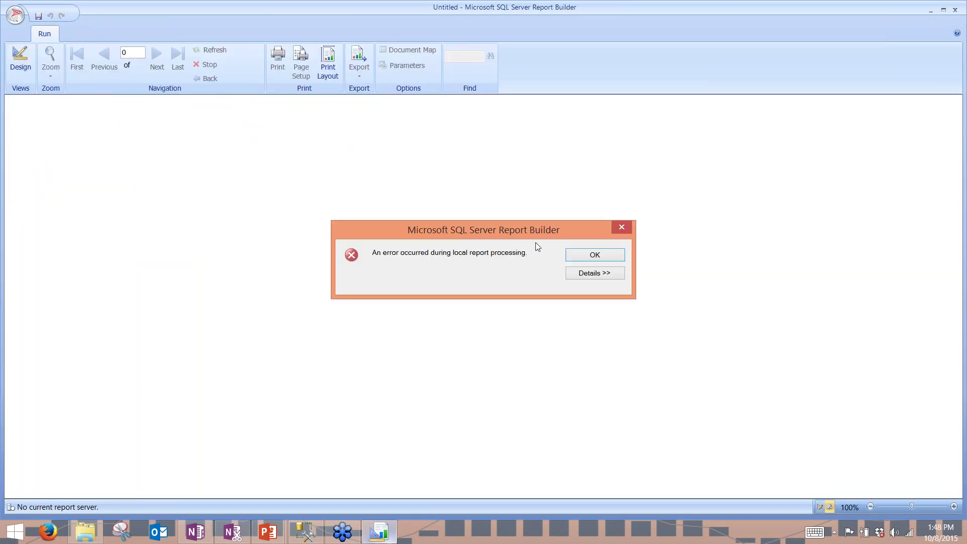
click(595, 272)
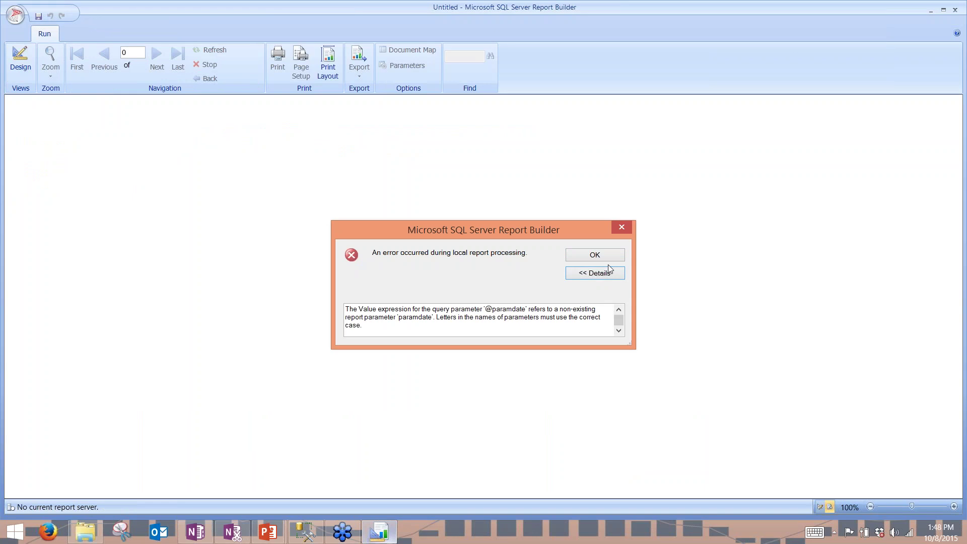
click(595, 254)
click(21, 65)
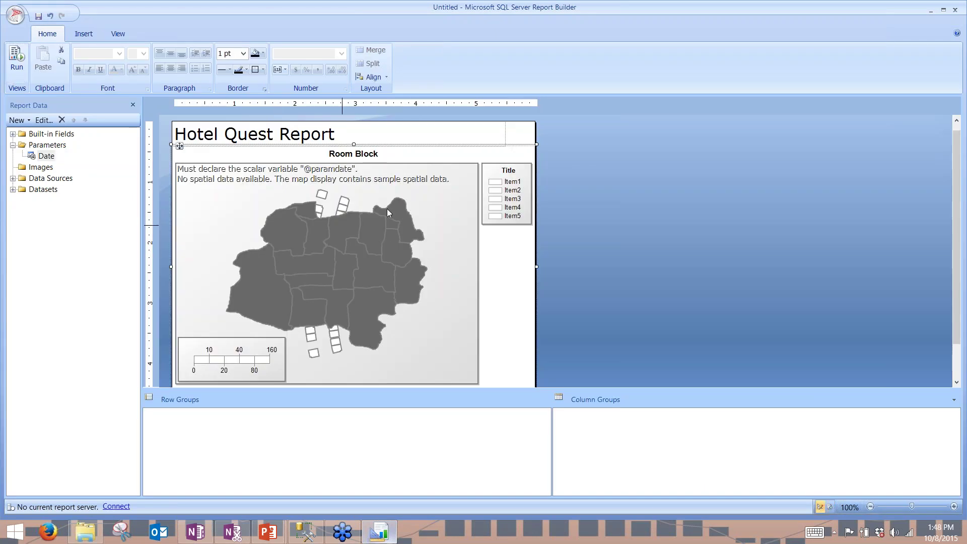
Delete the gray booked rooms polygon layer from the Room Block map
double_click(365, 258)
click(605, 212)
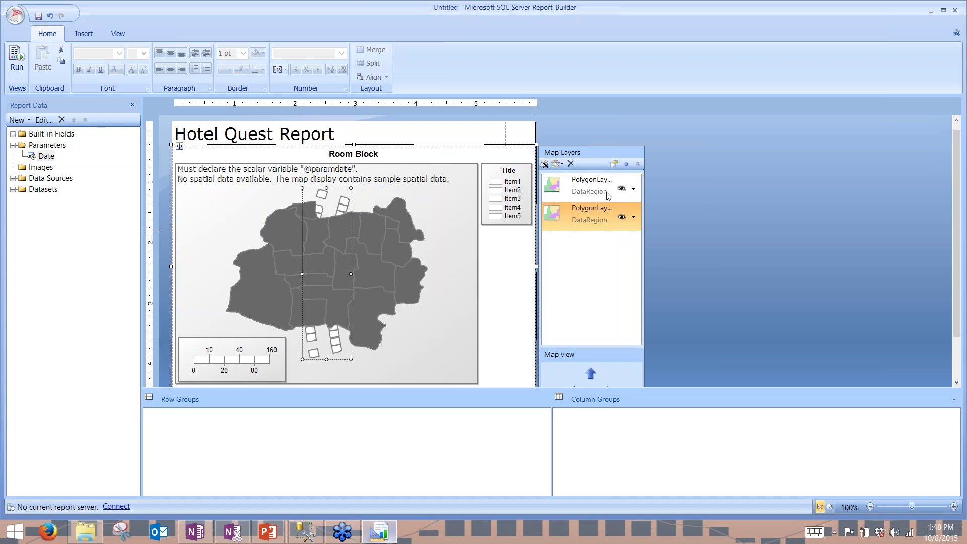
click(607, 195)
right_click(608, 196)
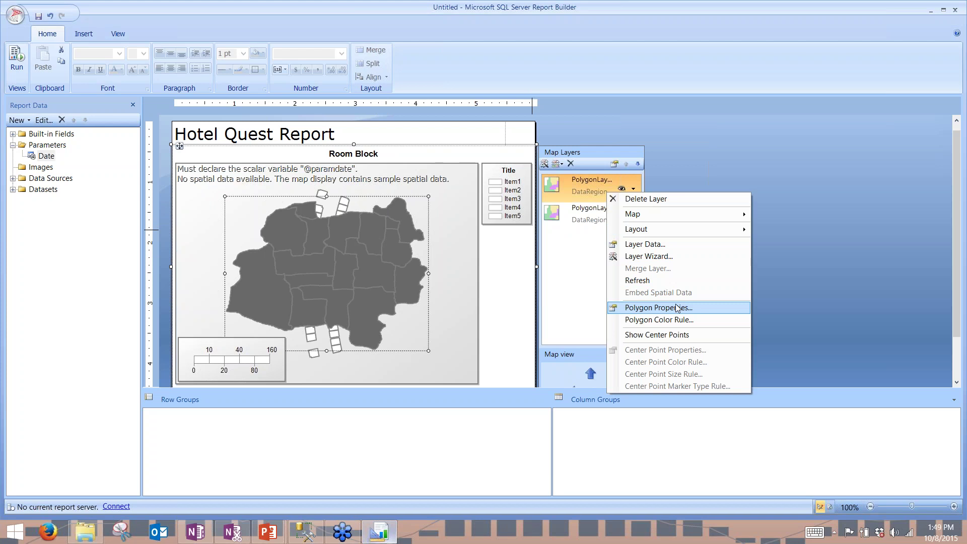
click(681, 205)
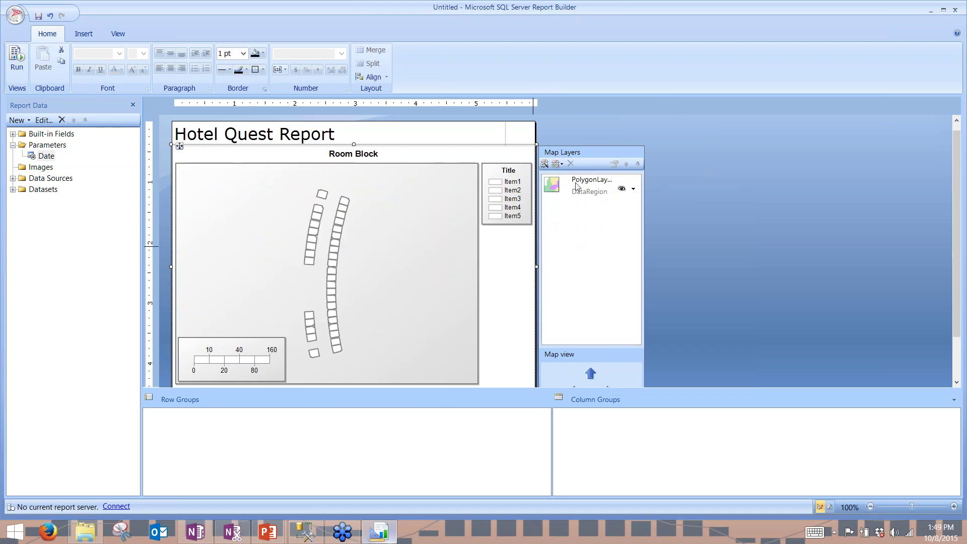
Start a new map layer from a SQL Server spatial query, using the existing DataSet2
click(545, 164)
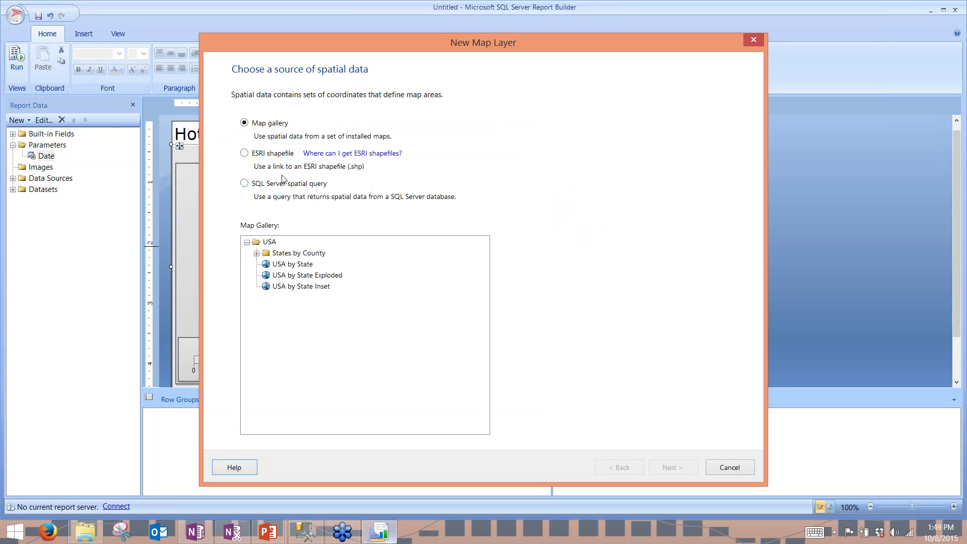
click(285, 183)
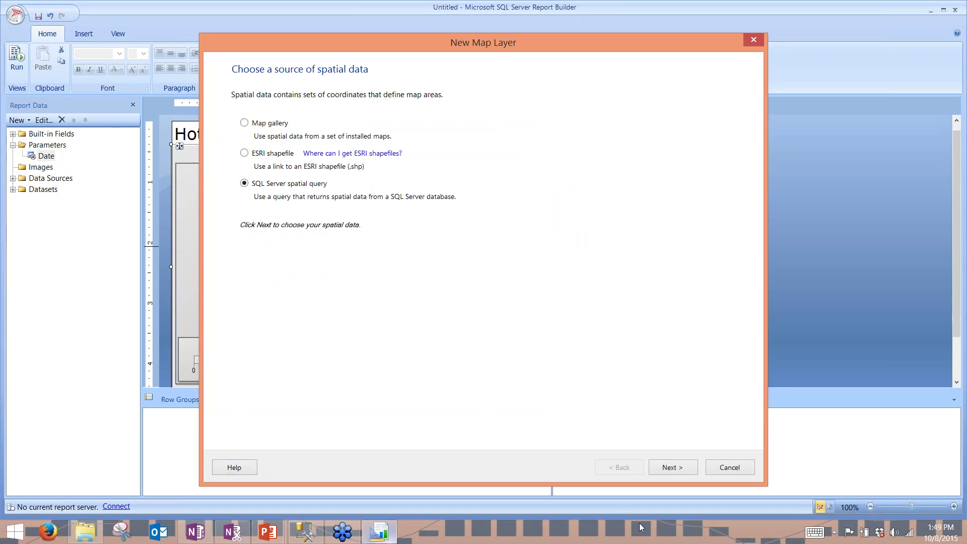
click(670, 466)
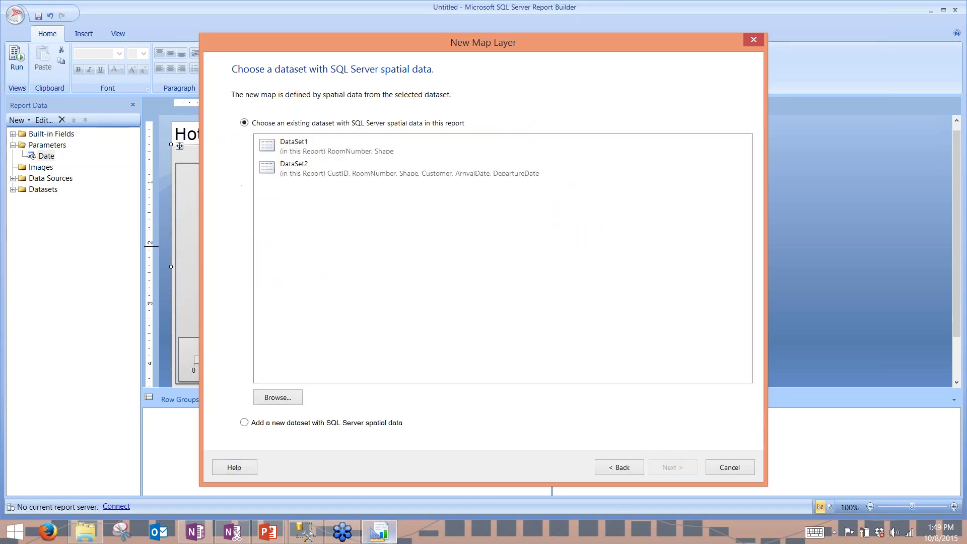
click(416, 170)
click(671, 468)
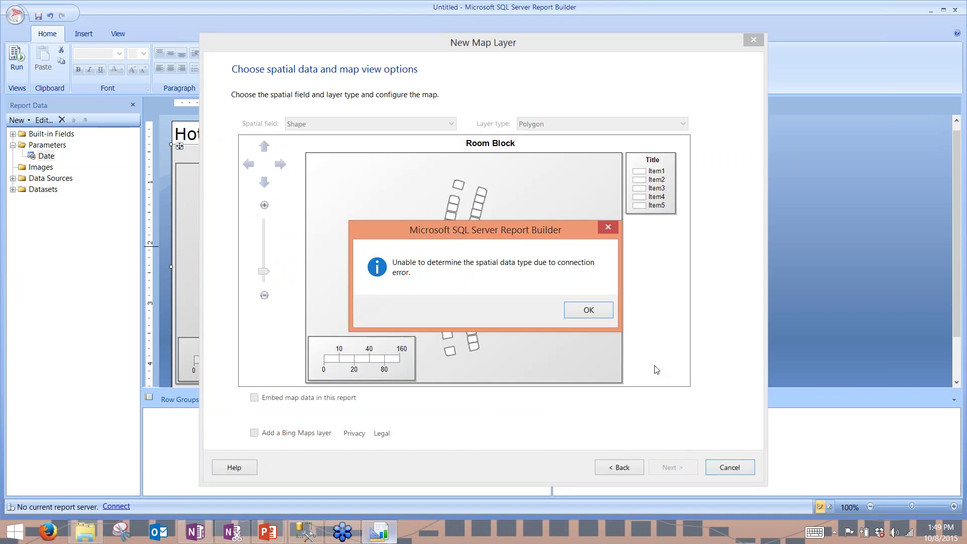
click(600, 313)
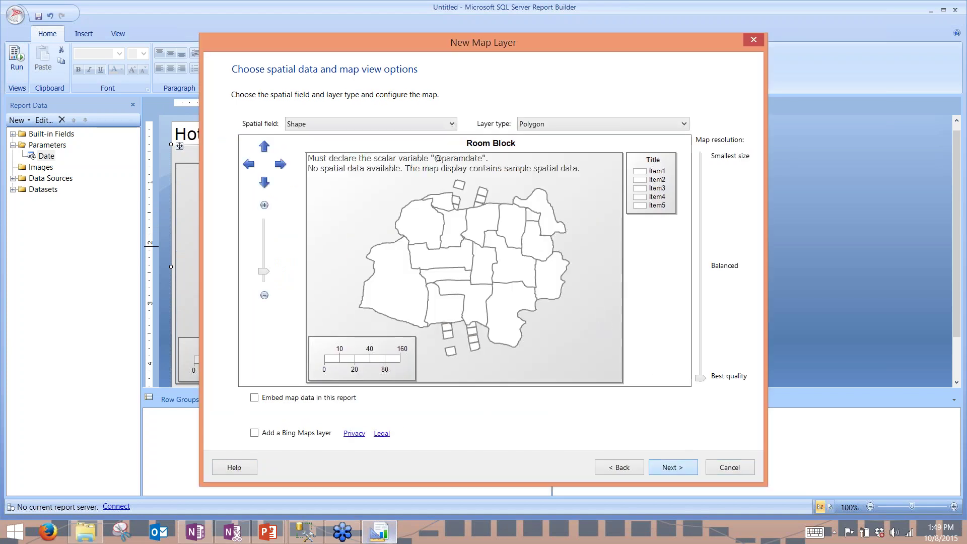
Finish the new layer with Shape as the Polygon spatial field and the single-color Generic theme
click(672, 467)
click(675, 468)
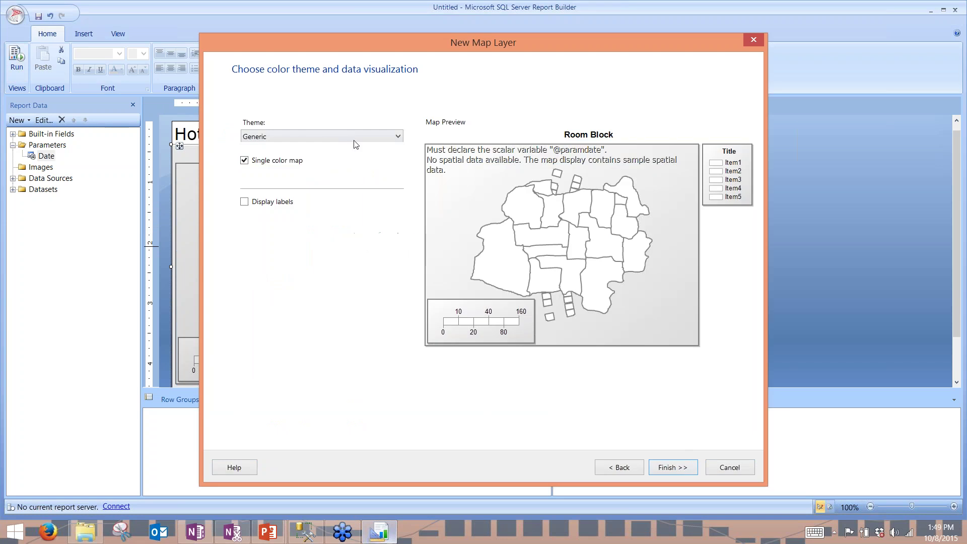
click(666, 470)
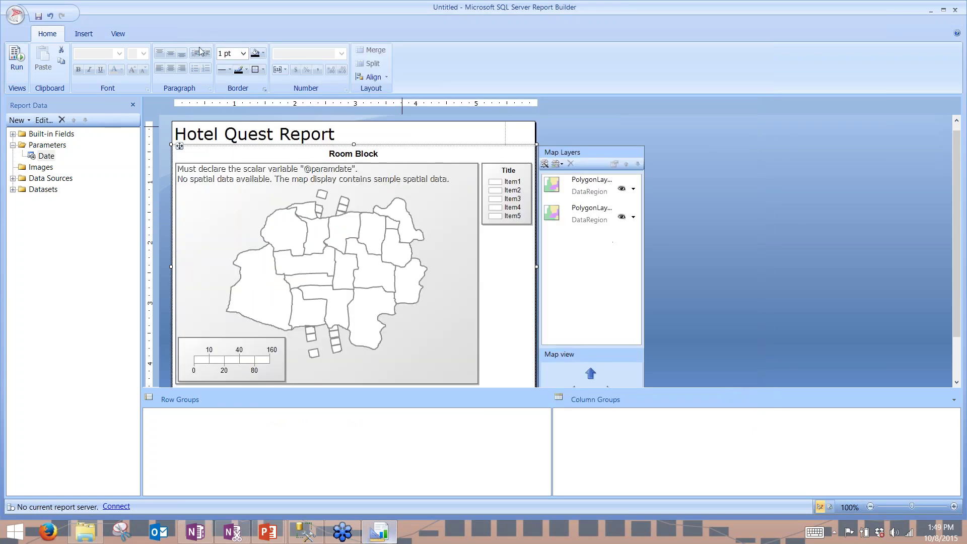
Give the first polygon layer of the Room Block map a solid dark gray fill
click(599, 187)
right_click(599, 187)
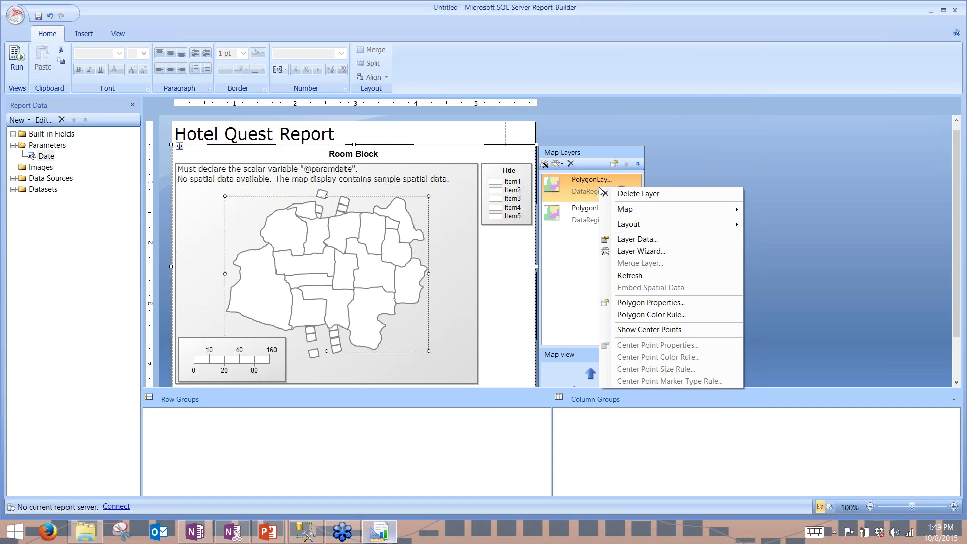
click(674, 303)
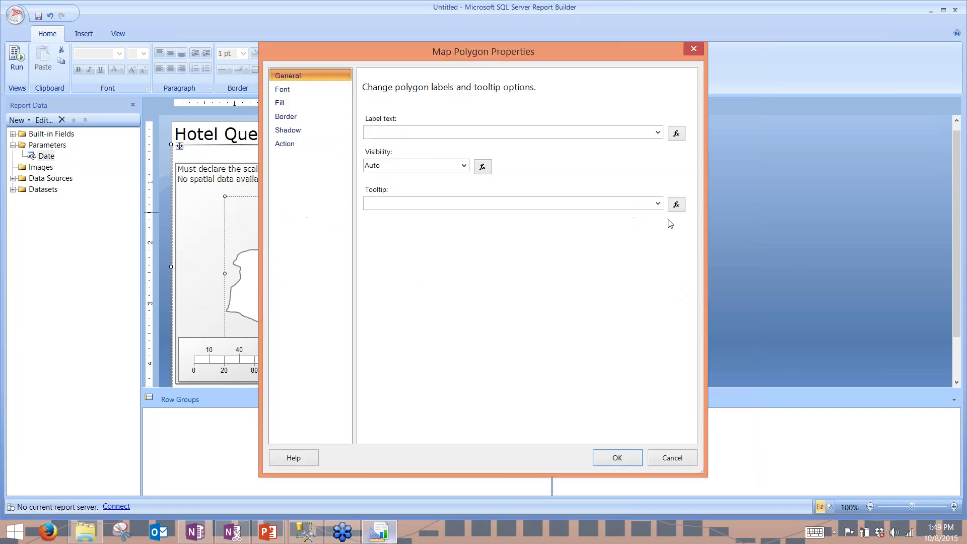
click(281, 103)
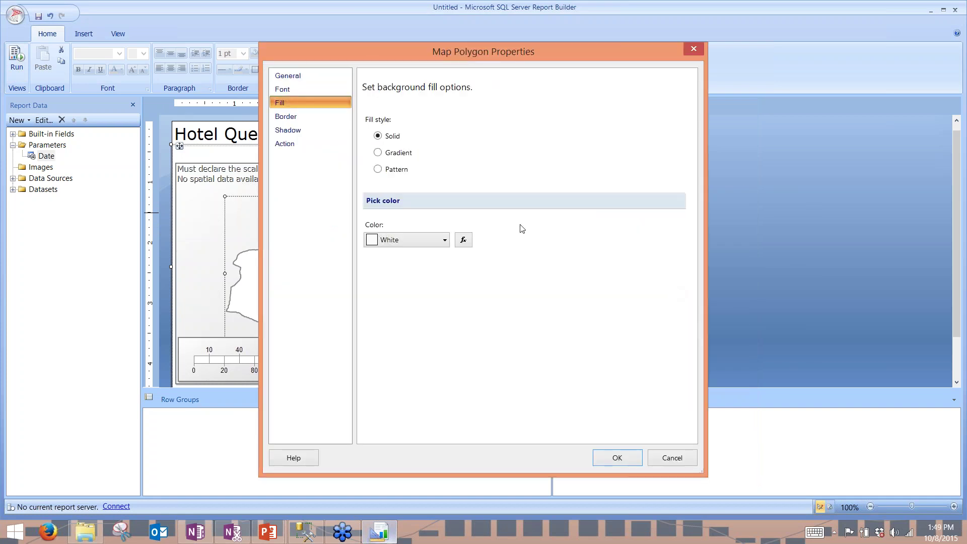
click(445, 241)
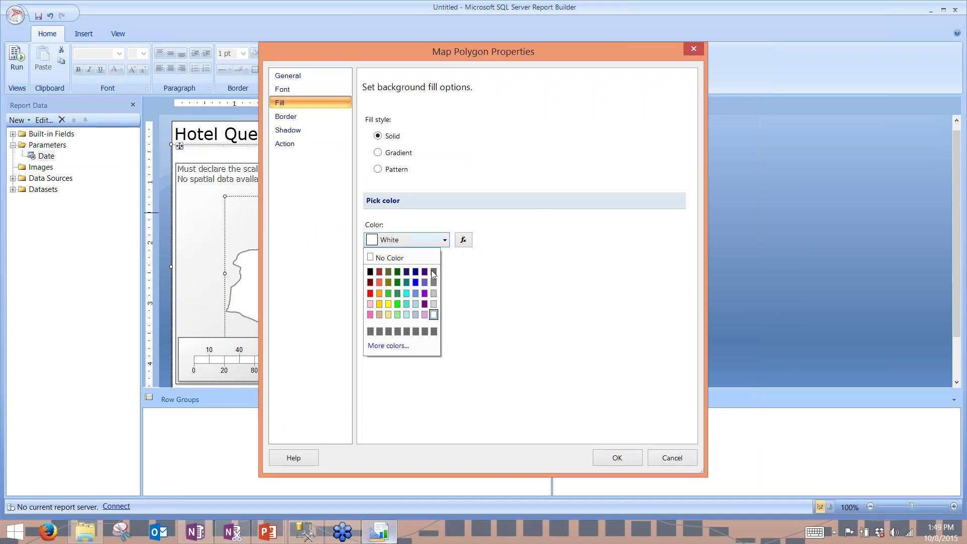
click(433, 272)
click(616, 458)
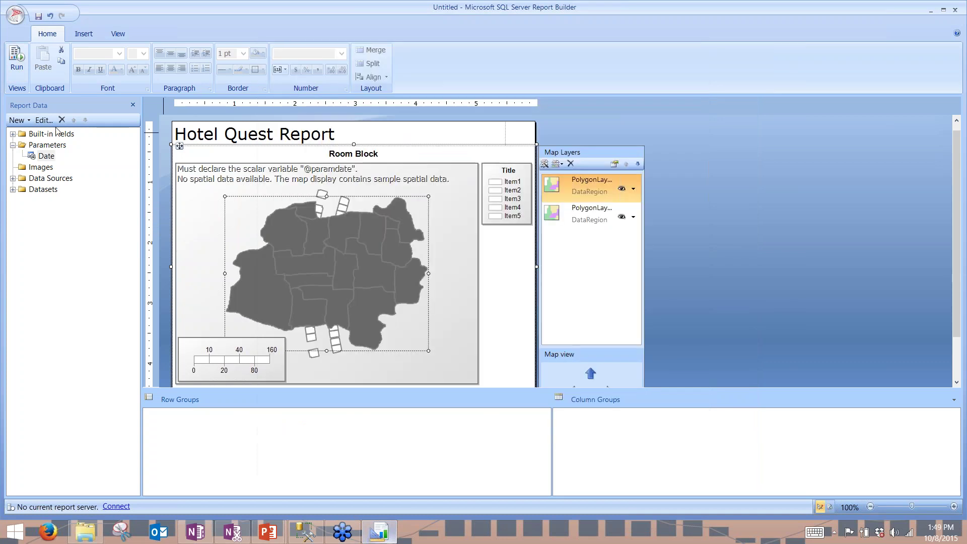
Run the report, examine the details of the processing error and return to the design view
click(17, 75)
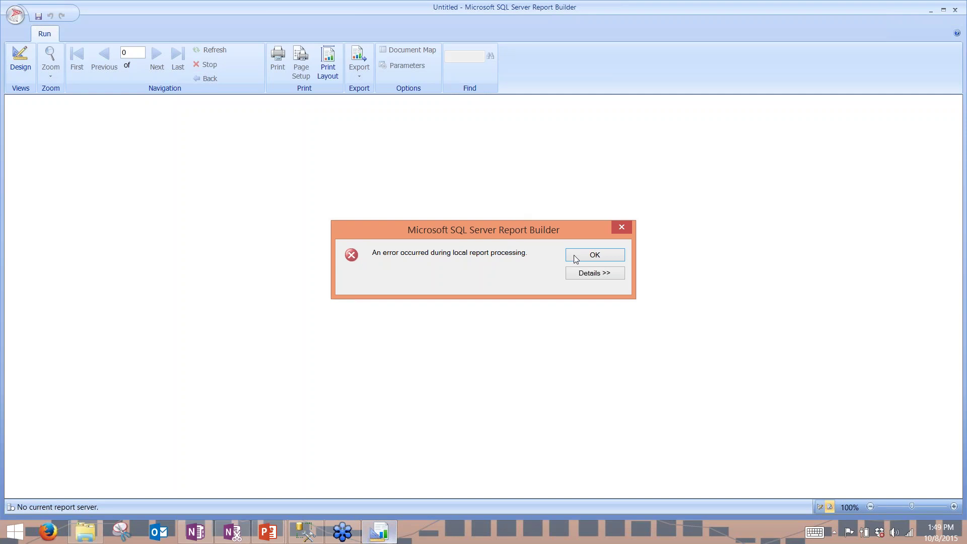
click(596, 276)
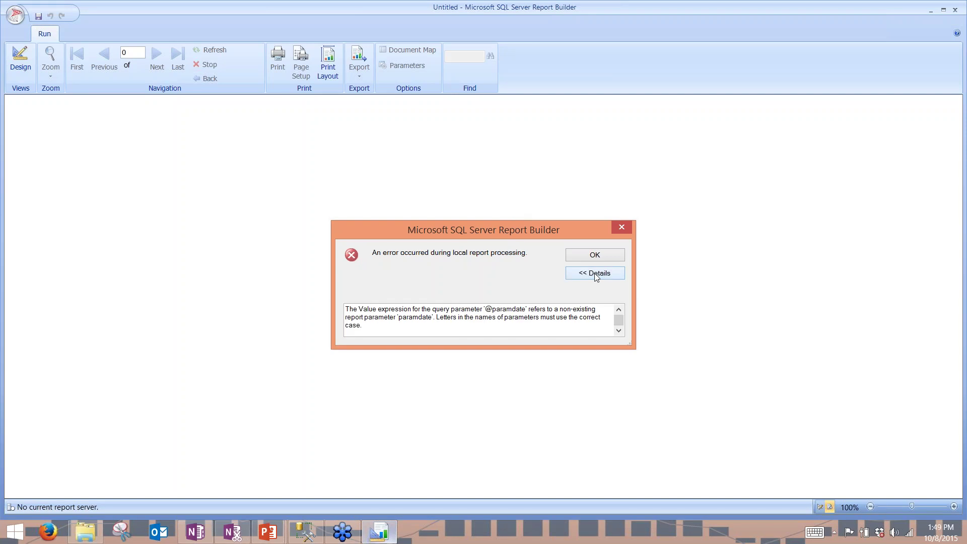
click(595, 255)
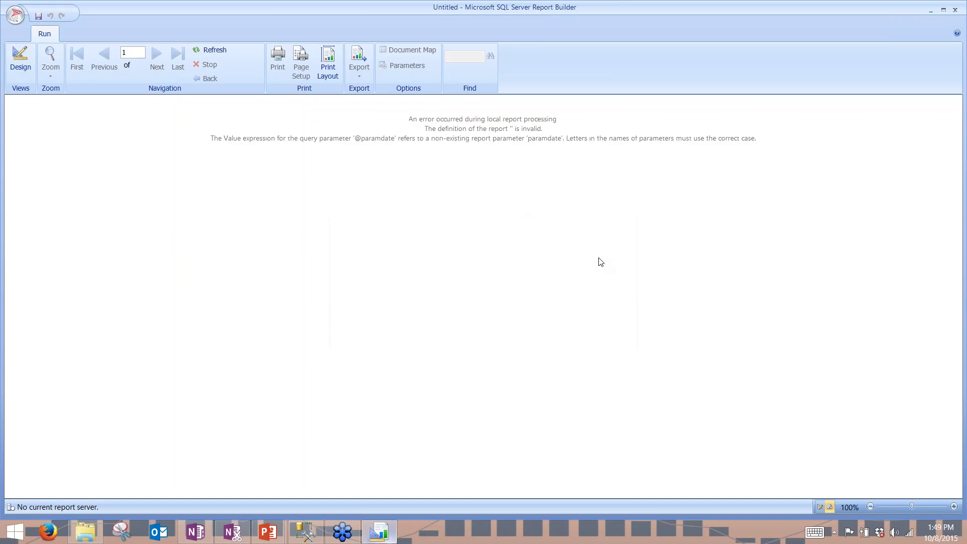
click(12, 55)
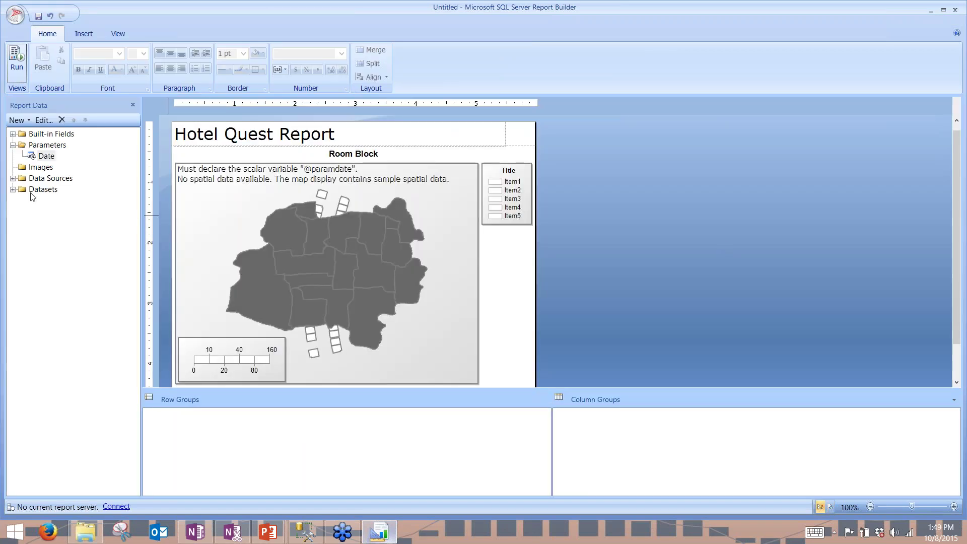
Delete the Date report parameter
right_click(51, 157)
click(76, 161)
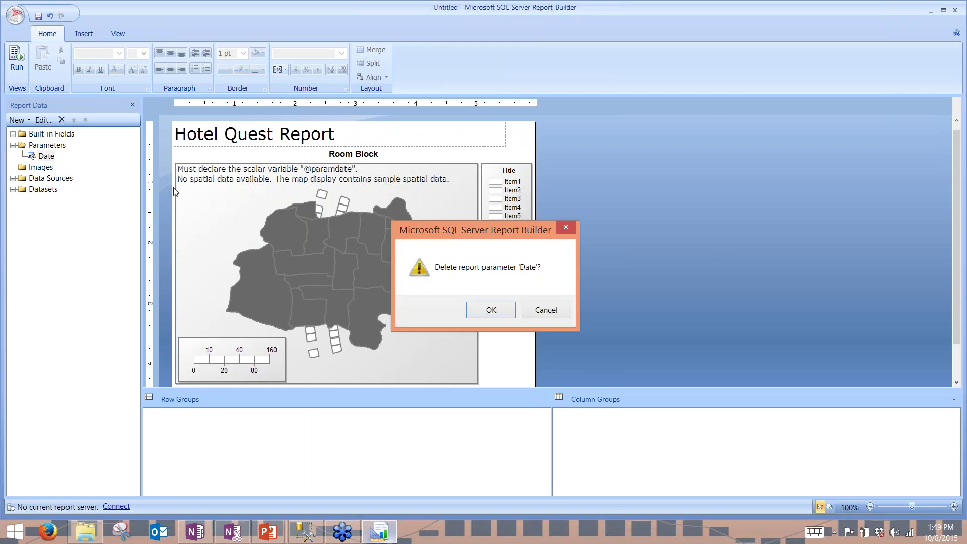
click(504, 311)
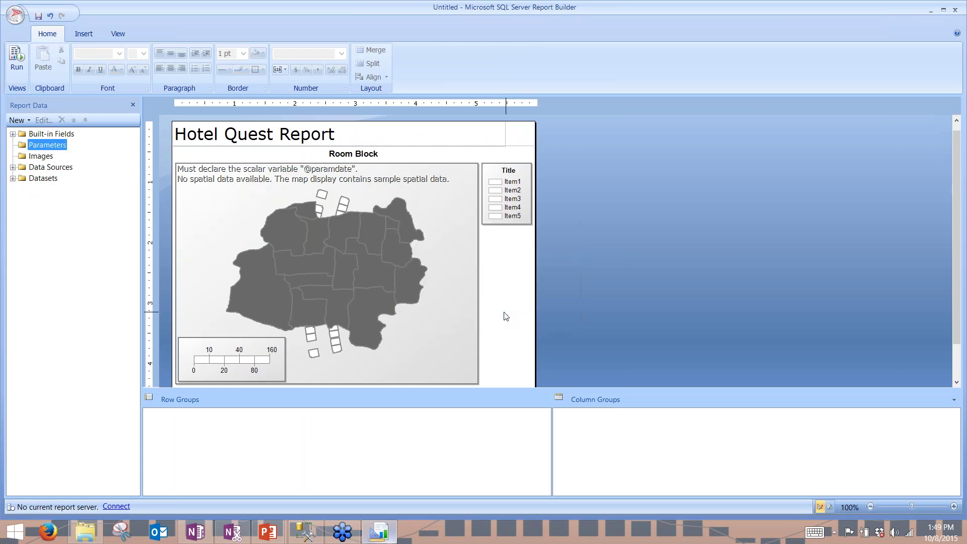
right_click(43, 146)
click(44, 165)
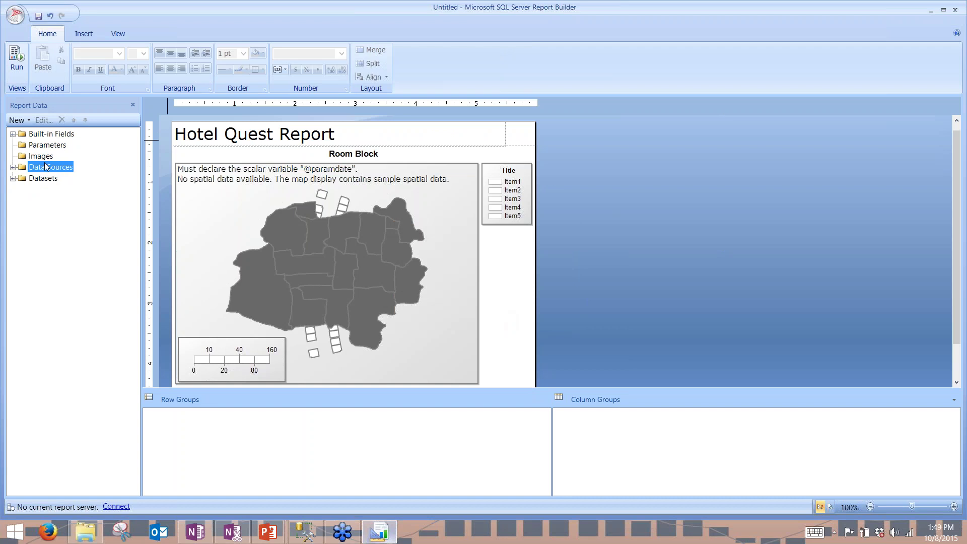
Delete the dark gray polygon layer from the Room Block map
click(398, 234)
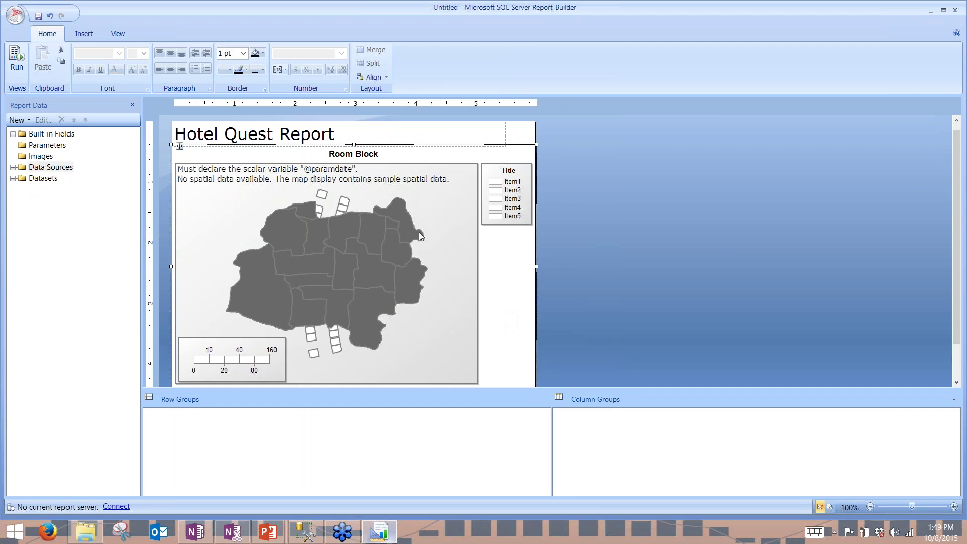
click(419, 232)
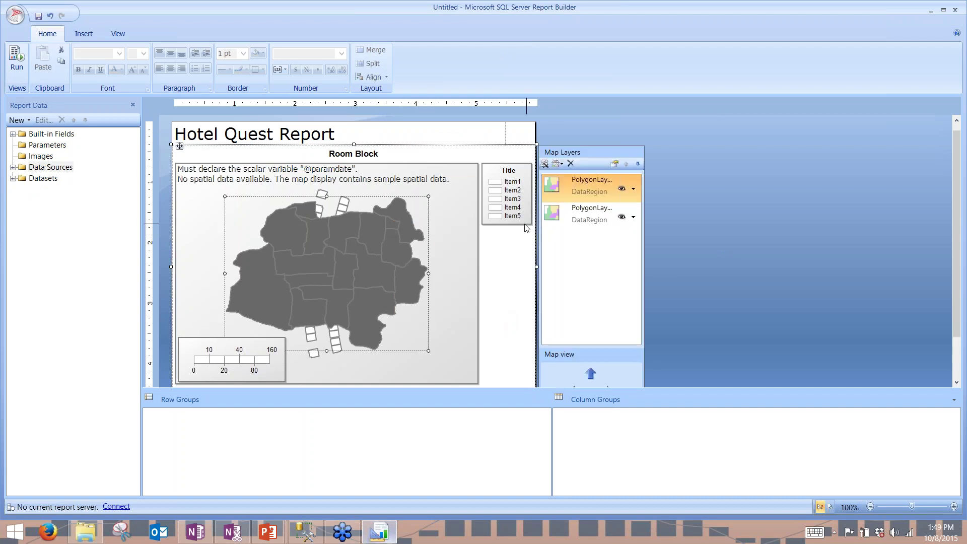
right_click(566, 185)
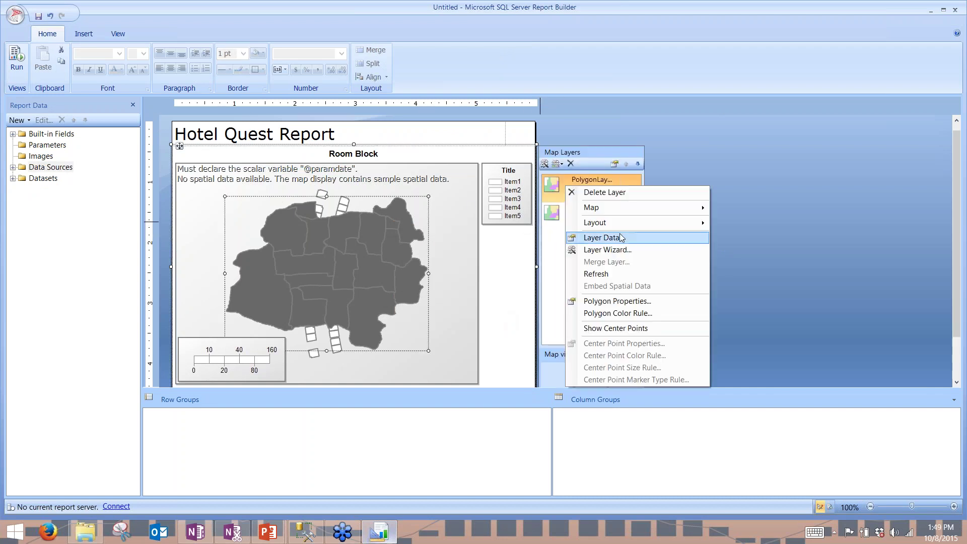
click(622, 196)
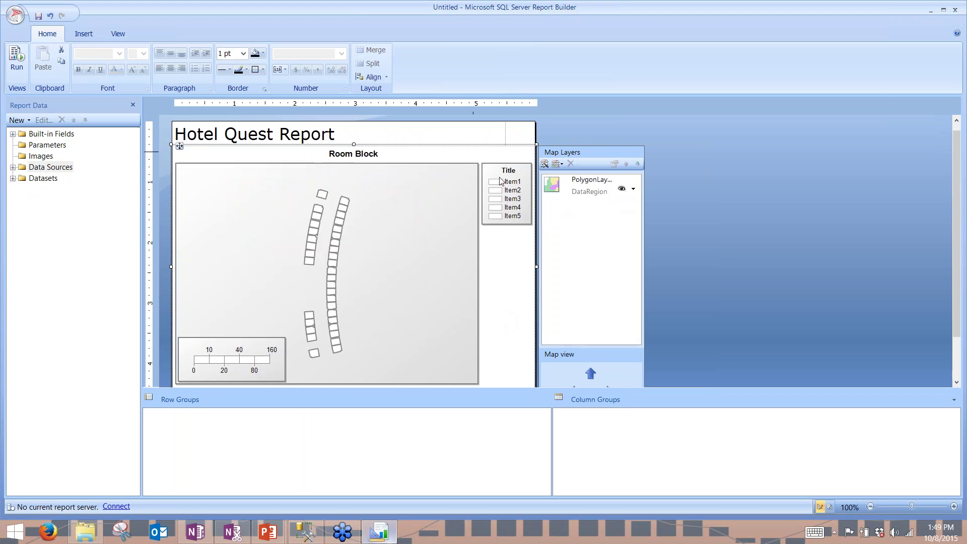
Start a new map layer from a SQL Server spatial query, choosing to add a new dataset
click(544, 163)
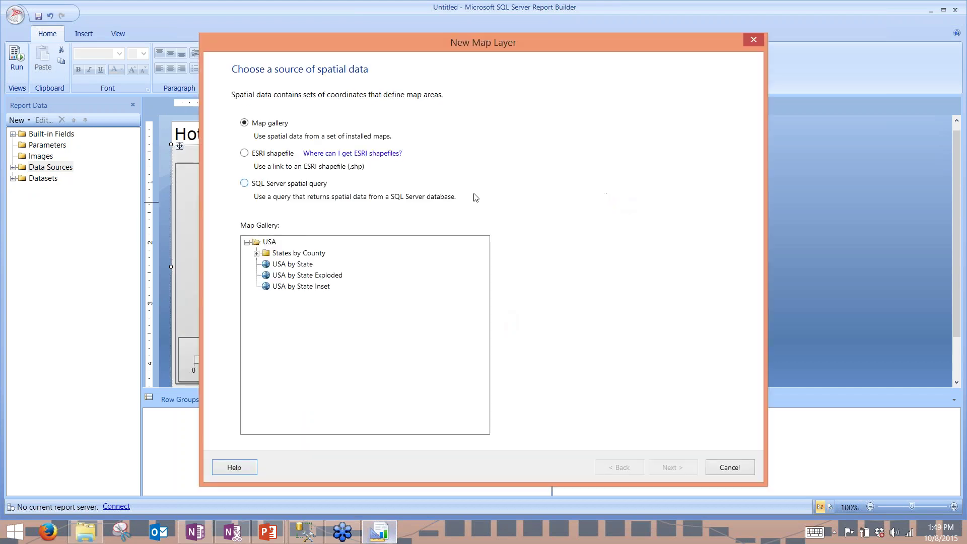
click(290, 184)
click(672, 466)
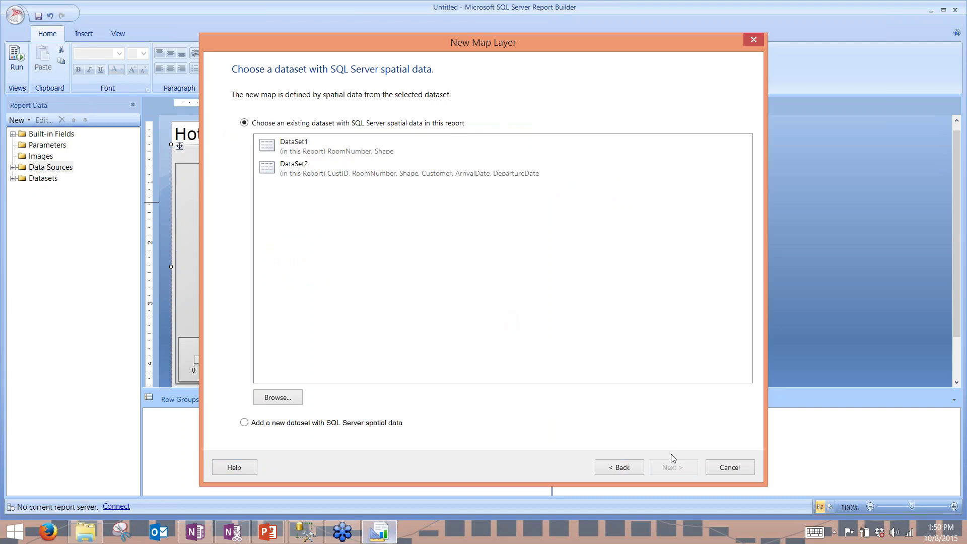
click(307, 425)
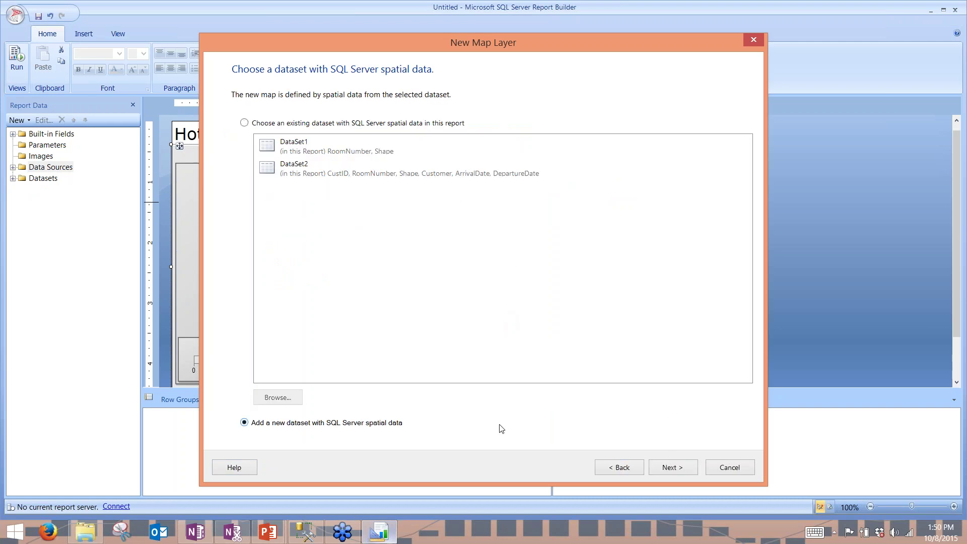
click(678, 467)
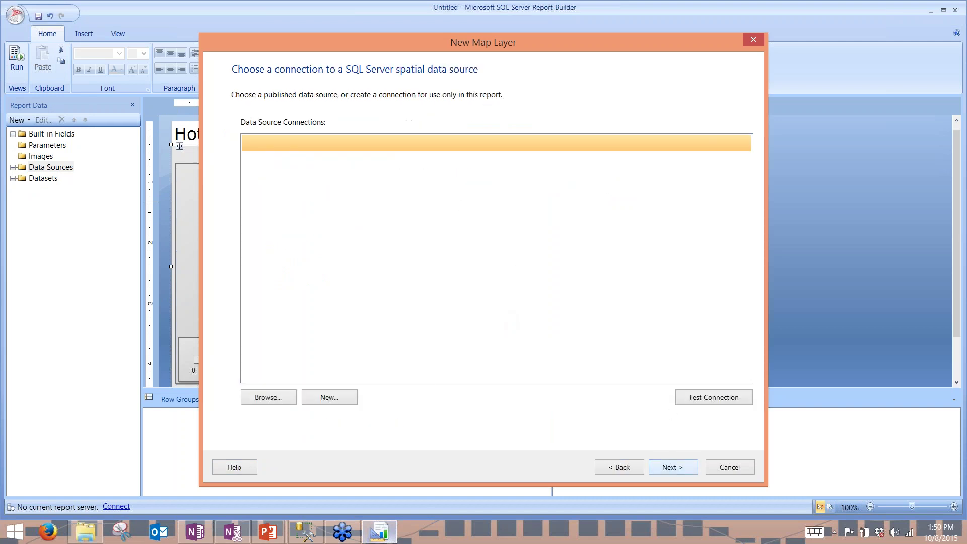
click(323, 538)
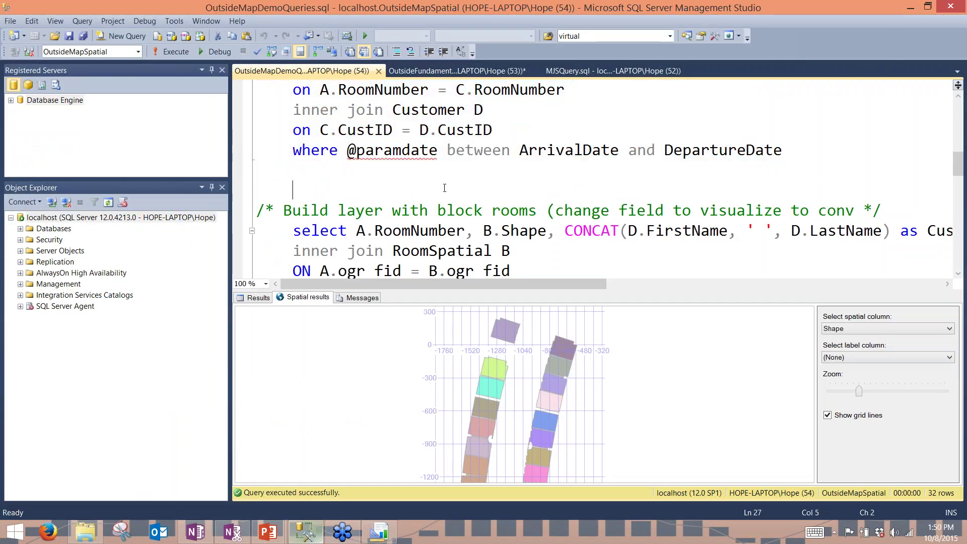
scroll(452, 174, up, 2)
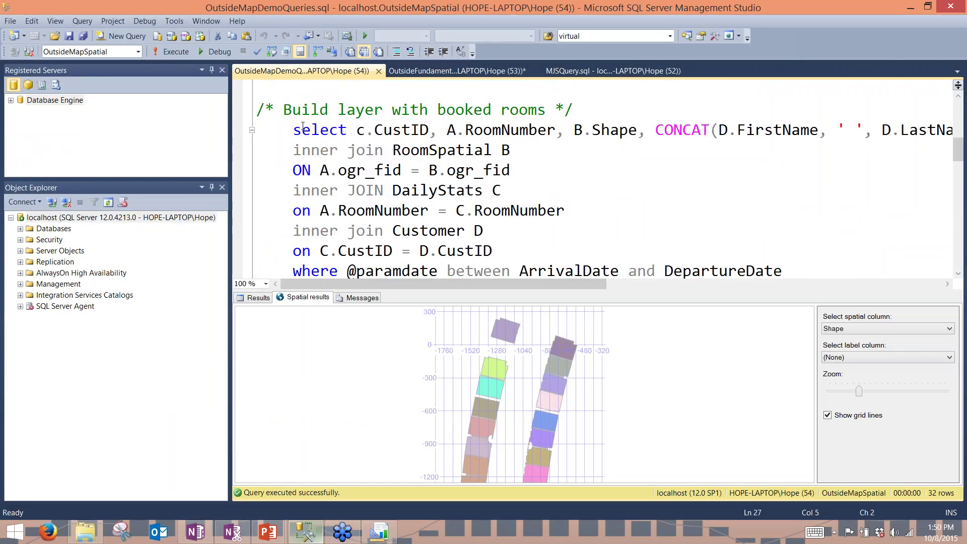
drag(293, 130, 448, 130)
scroll(644, 171, down, 1)
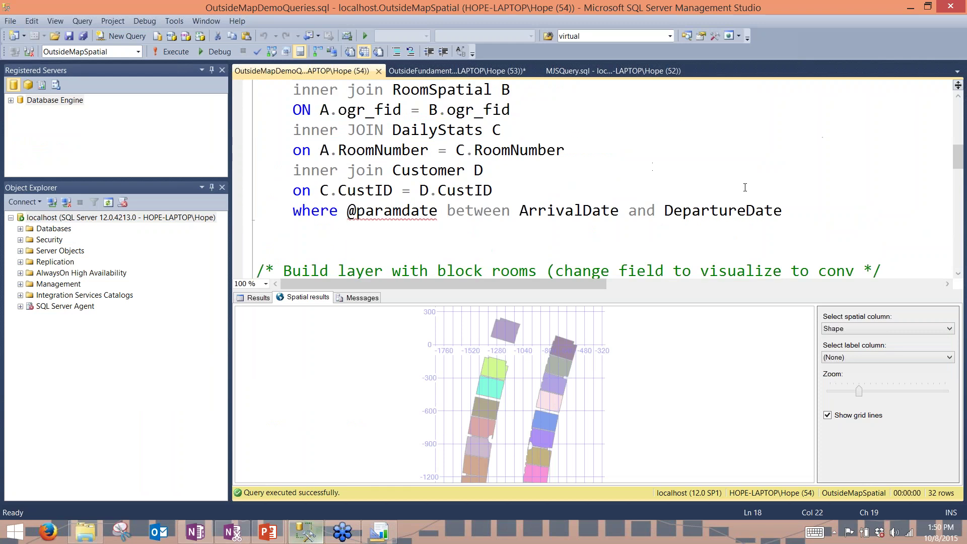
shift+click(808, 213)
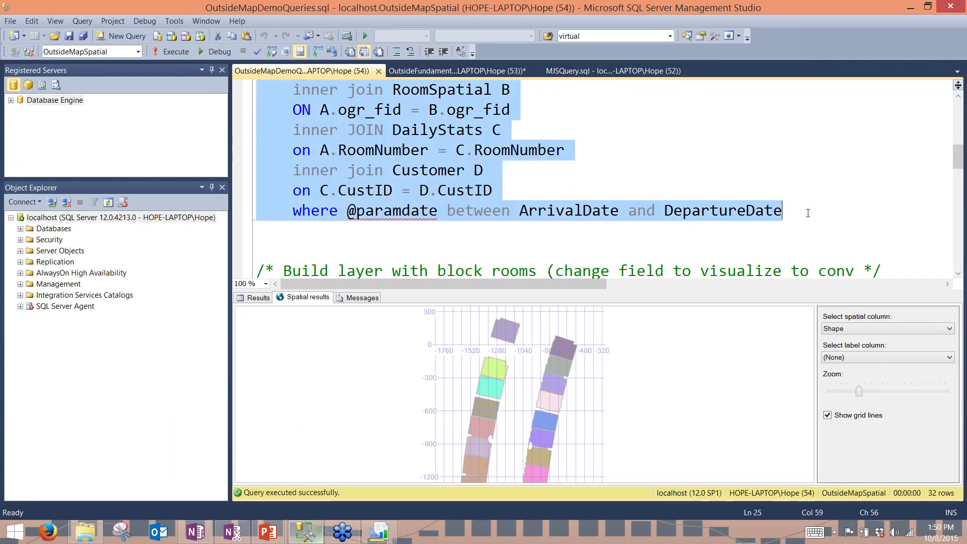
Back in Report Builder, use the HotelData connection and paste the booked rooms query as the layer's text query
click(379, 534)
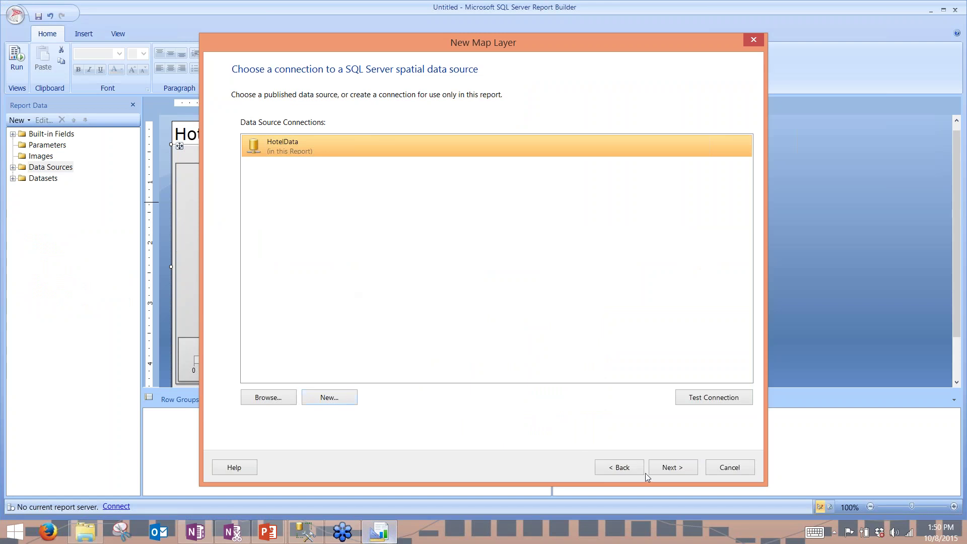
click(669, 465)
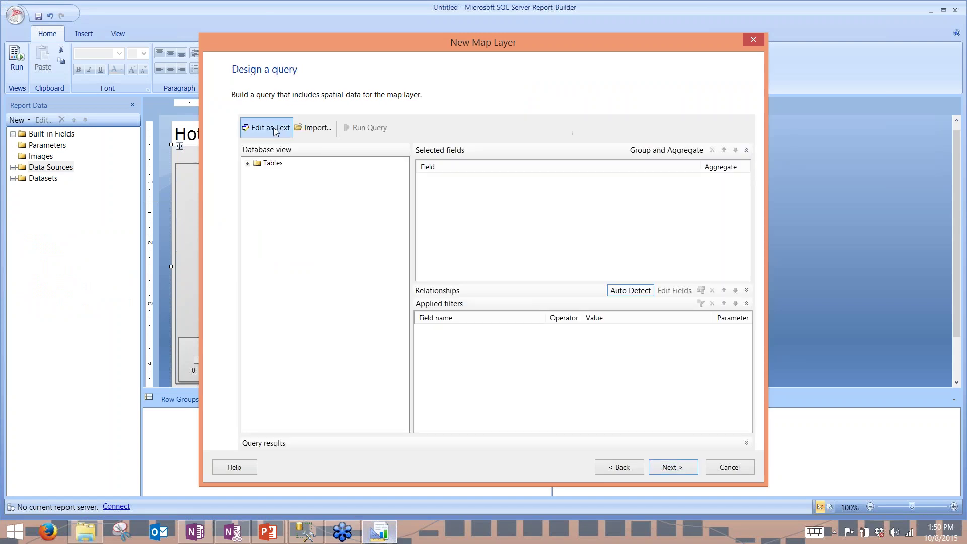
click(274, 129)
text(select c.CustID, A.RoomNumber, B.Shape, CONCAT(D.FirstName, ' ', D.LastName) as Customer, C.ArrivalDate, C.DepartureDate from RoomInfo A 	inner join RoomSpatial B 	ON A.ogr_fid = B.ogr_fid 	inner JOIN DailyStats C 	on A.RoomNumber = C.RoomNumber 	inner join Customer D  	on C.CustID = D.CustID 	where @pcandate between ArrivalDate and DepartureDate)
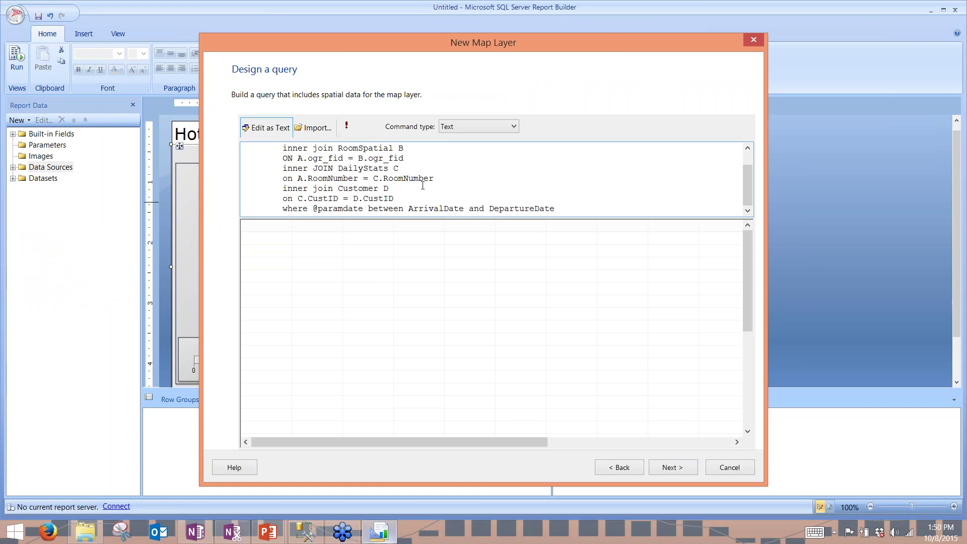
scroll(423, 184, up, 1)
click(346, 126)
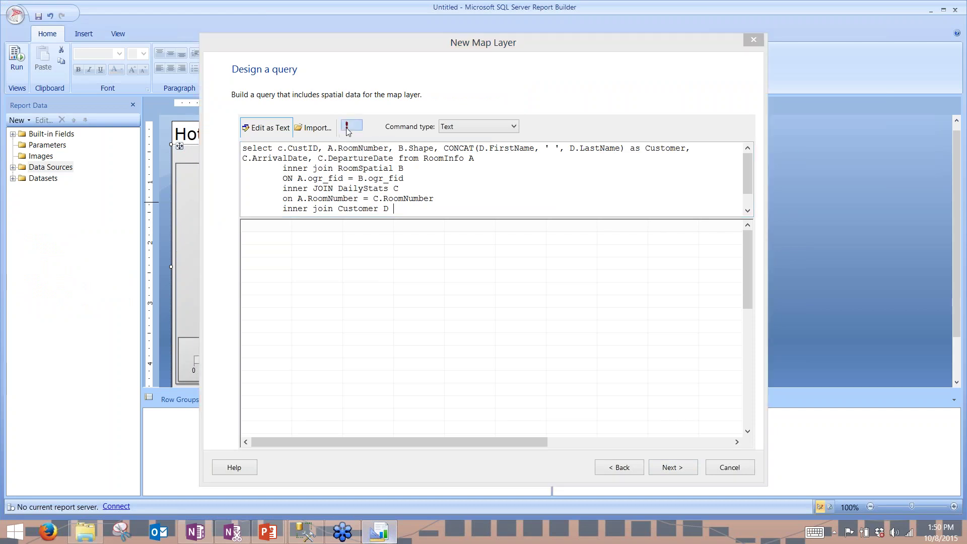
click(464, 225)
text(4)
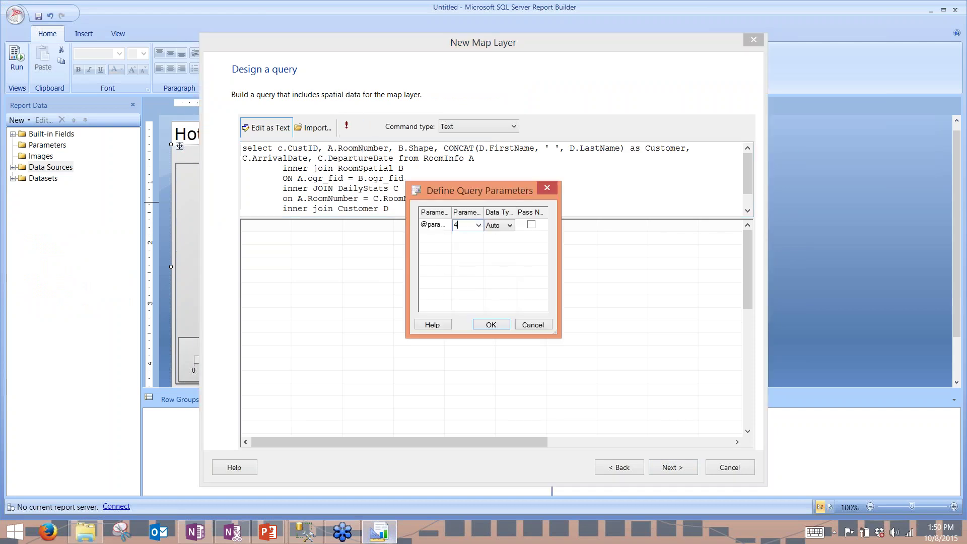
text(/4)
text(4/2)
text(1)
text(14)
click(491, 324)
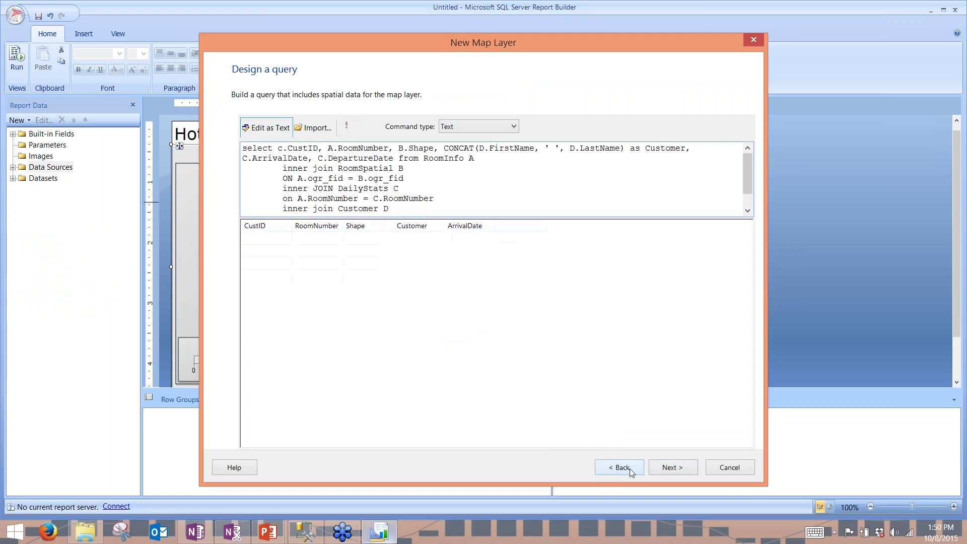
Finish the new layer with Shape as the Polygon spatial field and the single-color Generic theme
click(679, 471)
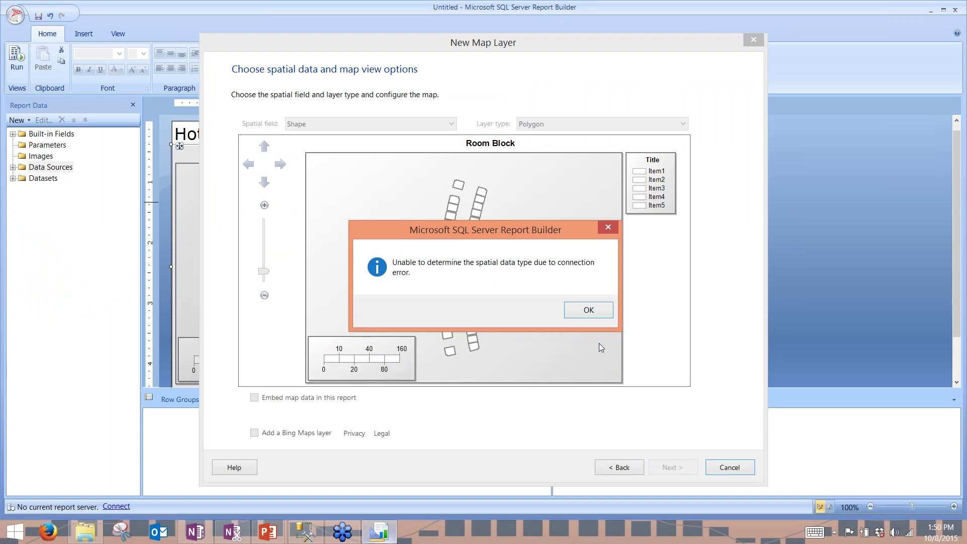
click(594, 311)
click(673, 467)
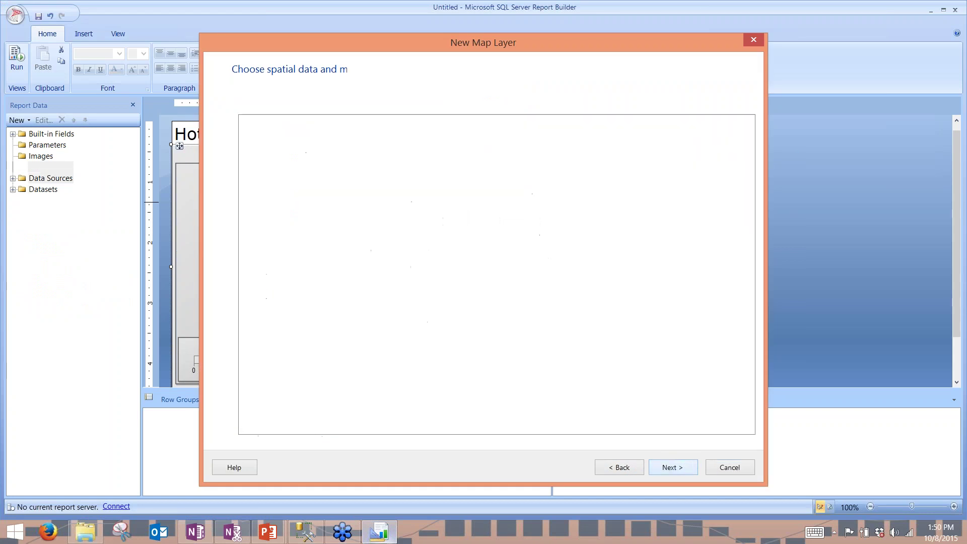
click(686, 469)
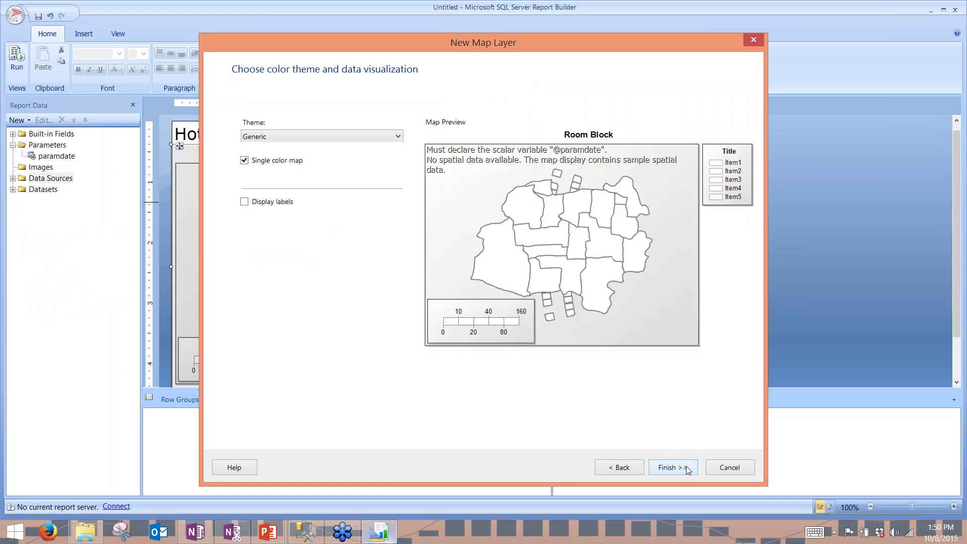
click(688, 469)
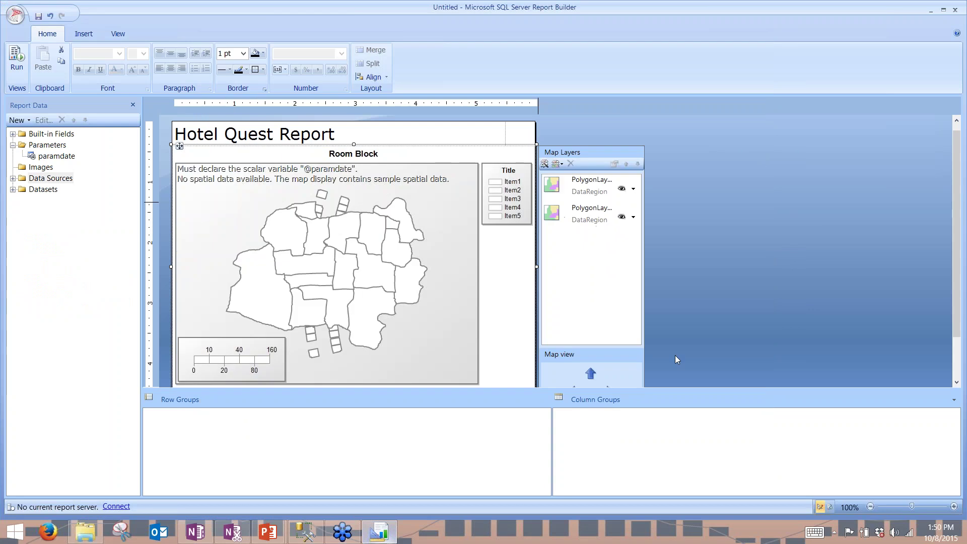
Set the booked rooms layer's polygon fill to solid Dim Gray
click(19, 59)
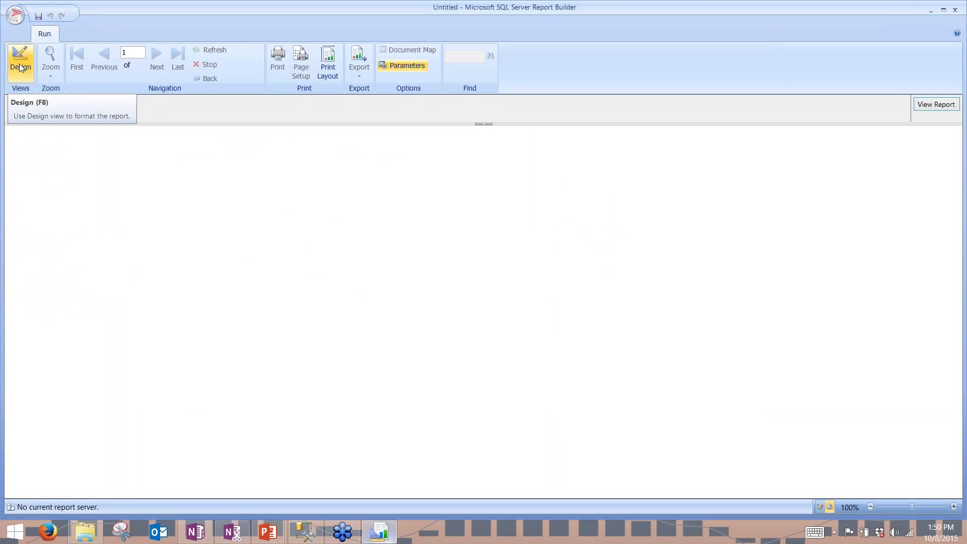
click(20, 68)
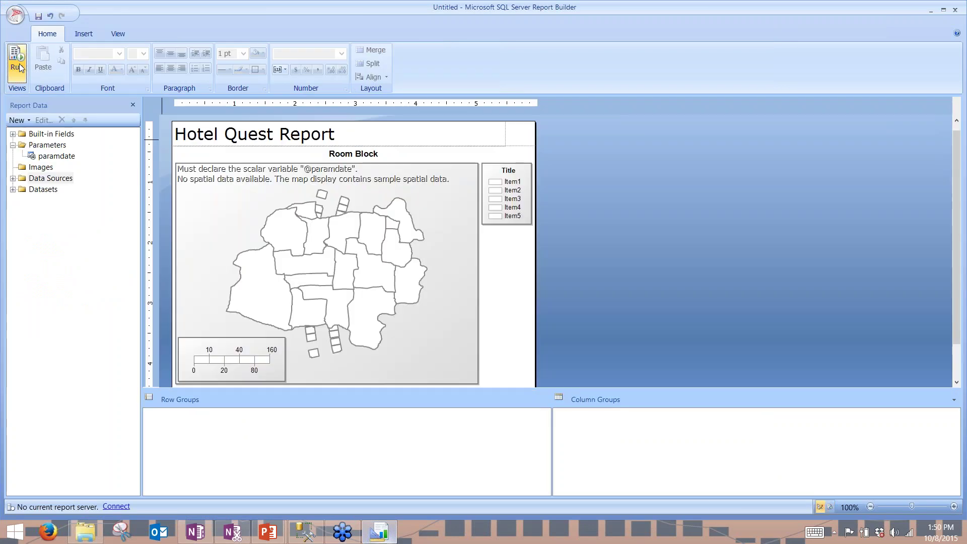
click(459, 220)
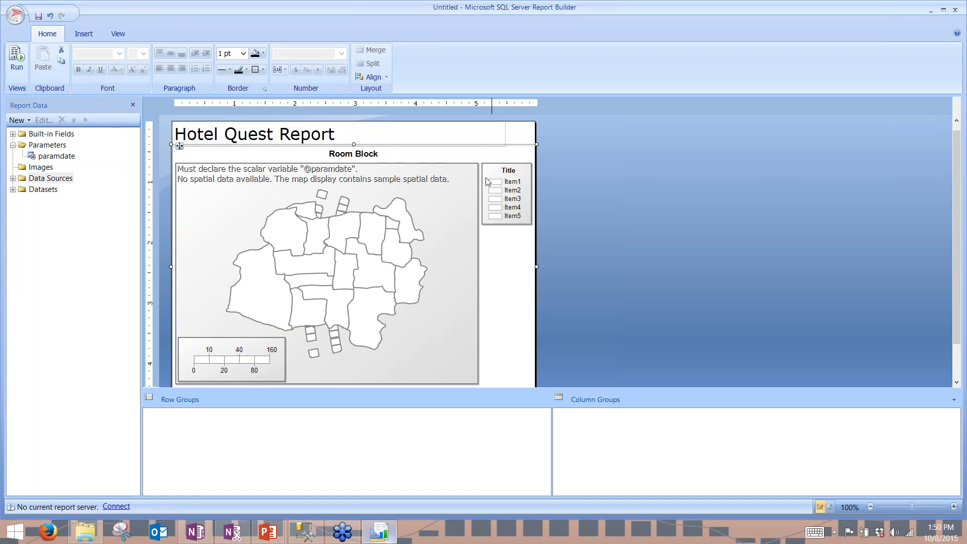
click(483, 222)
right_click(602, 180)
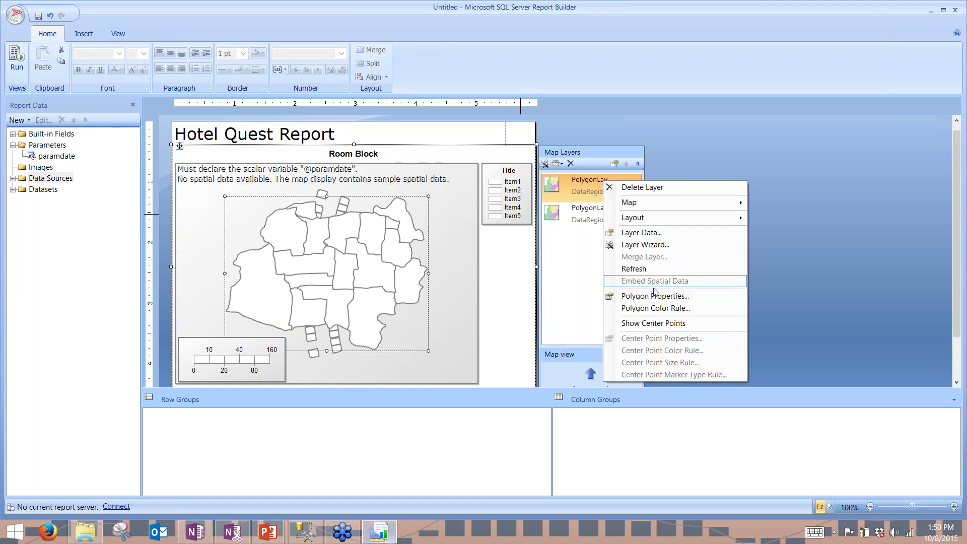
click(661, 301)
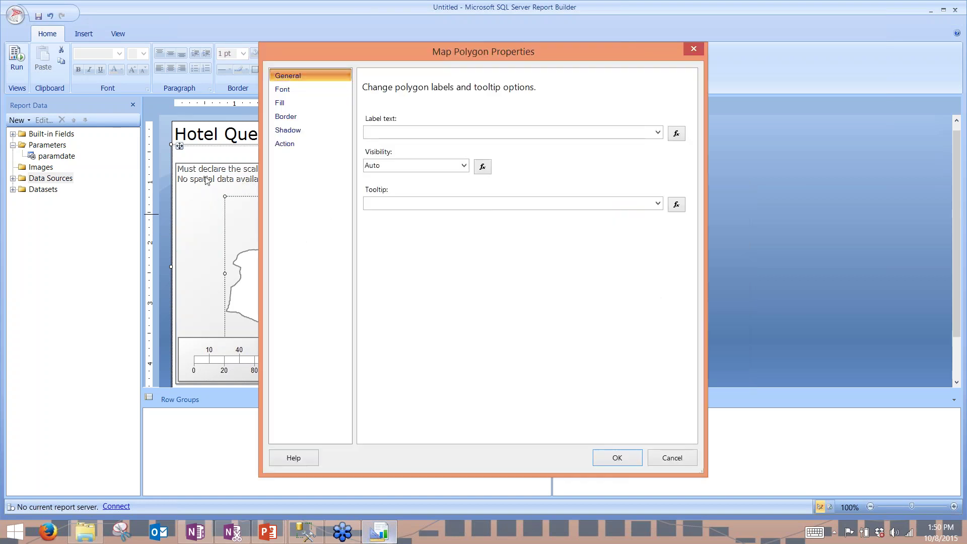
click(280, 103)
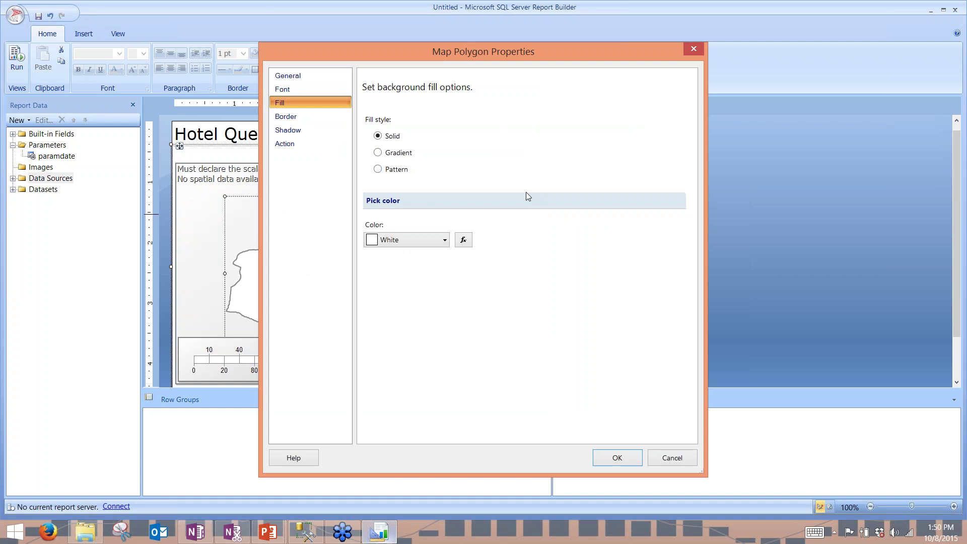
click(445, 239)
click(434, 272)
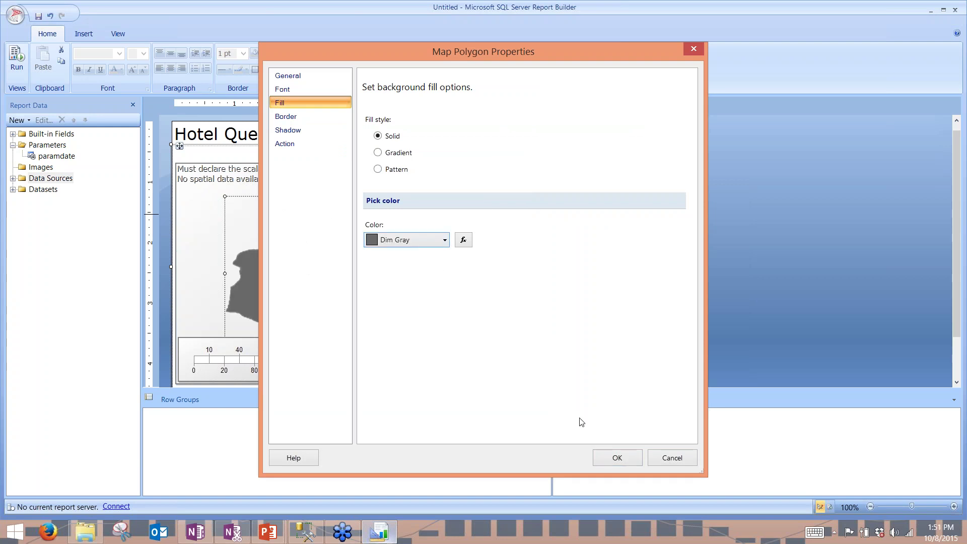
click(617, 457)
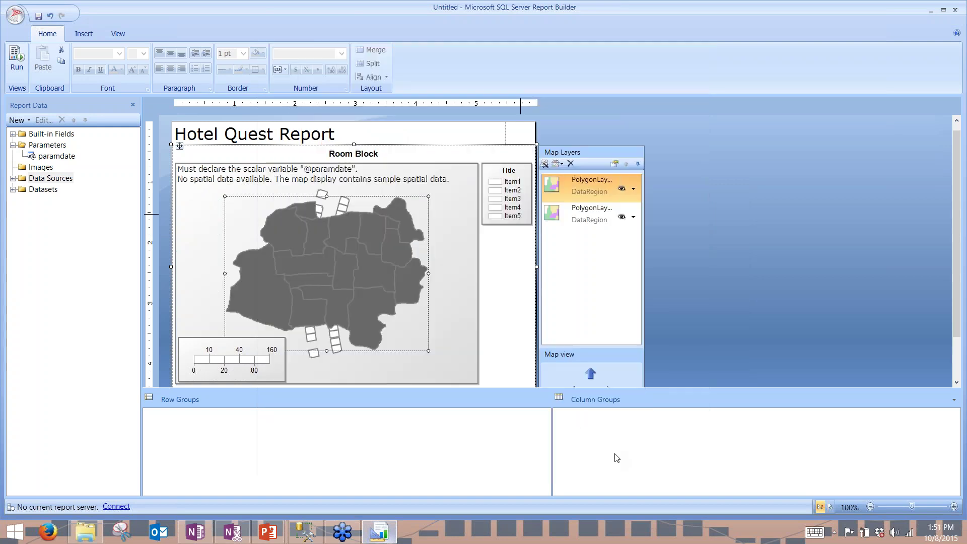
Run the report with paramdate set to 4/14/2014, check the room map, and return to design view
click(16, 60)
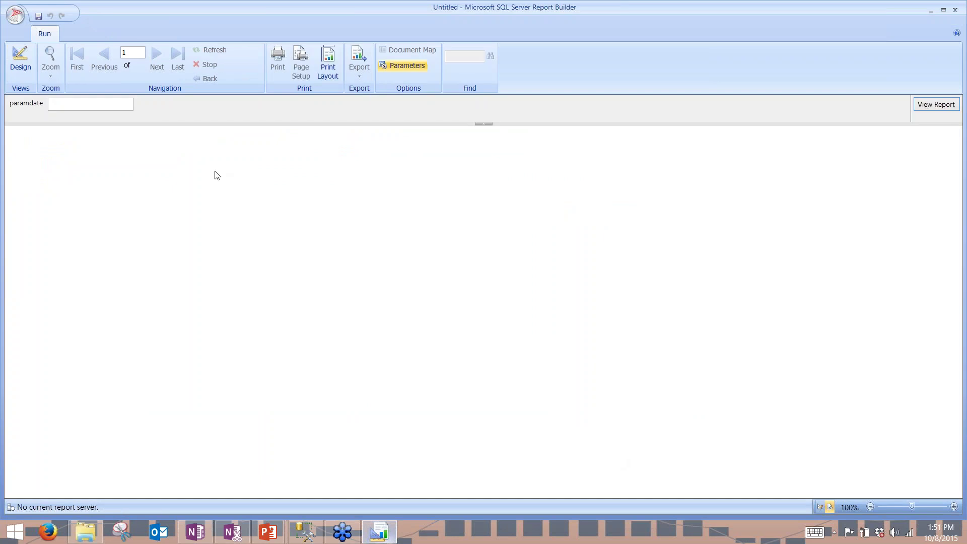
click(112, 104)
text(4/14/2014)
click(920, 107)
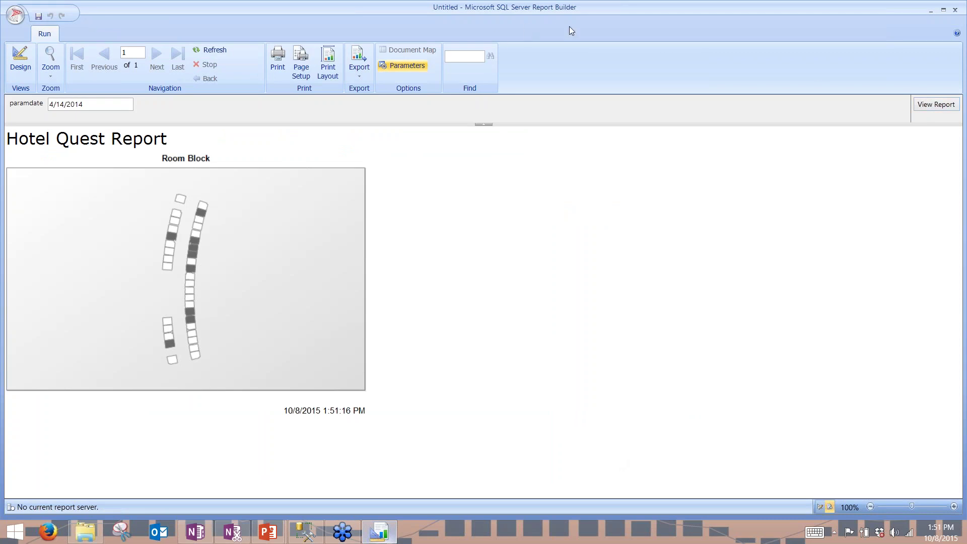
click(25, 58)
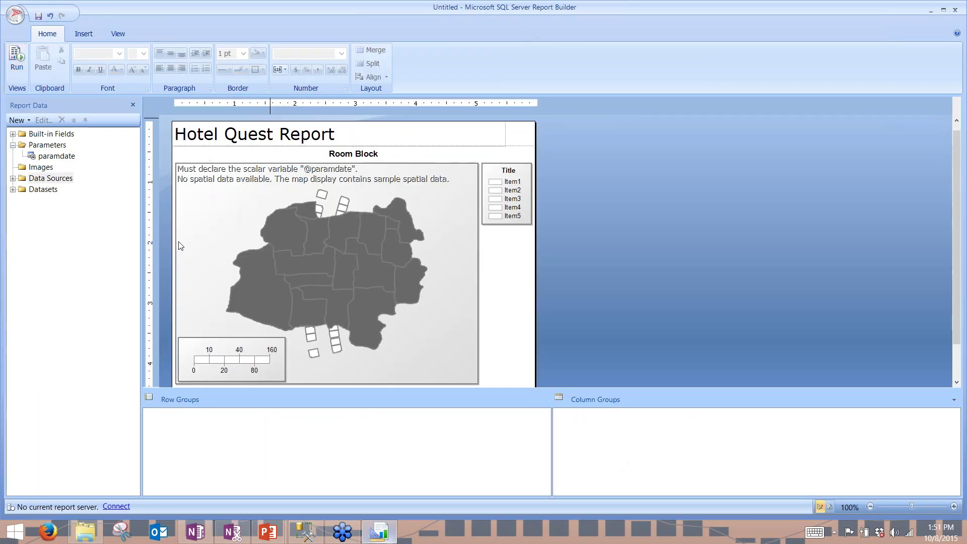
Review the general properties of the paramdate report parameter and close them without changes
click(489, 283)
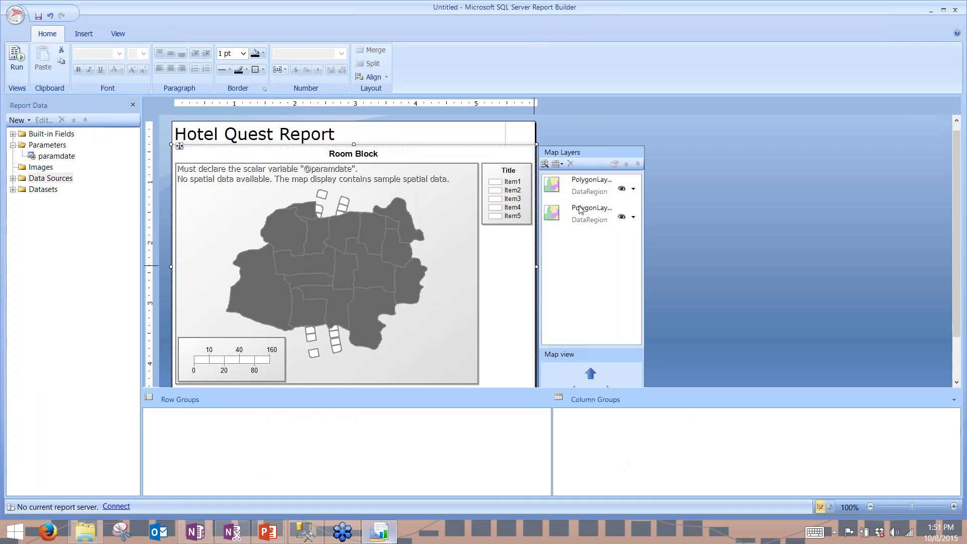
click(71, 156)
right_click(71, 158)
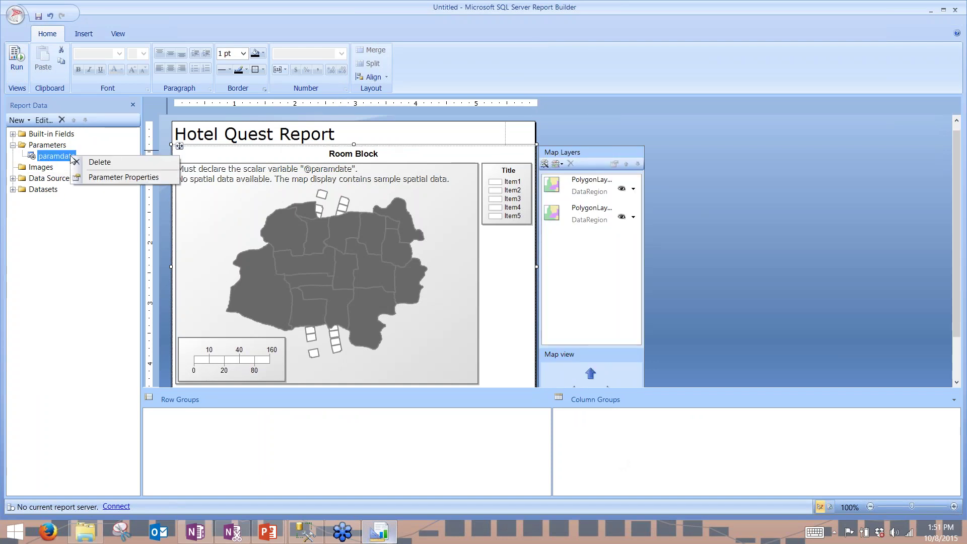
click(81, 177)
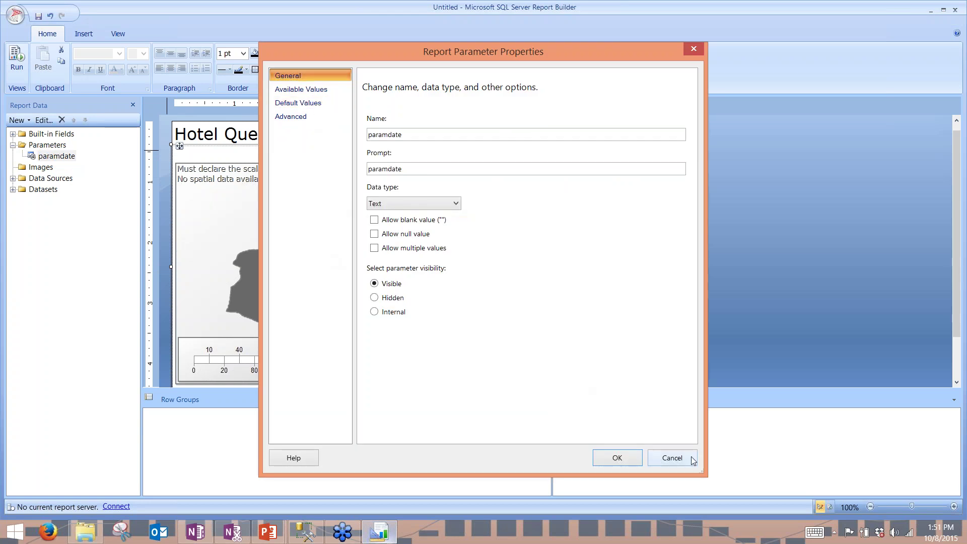
click(672, 458)
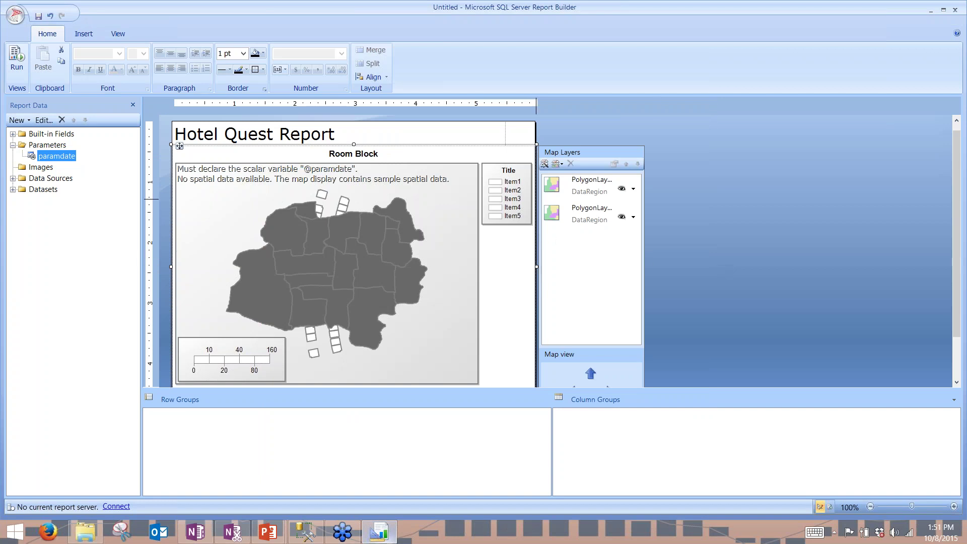
Start another map layer from a SQL Server spatial query, using a new dataset and proceeding past the connection choice
click(544, 164)
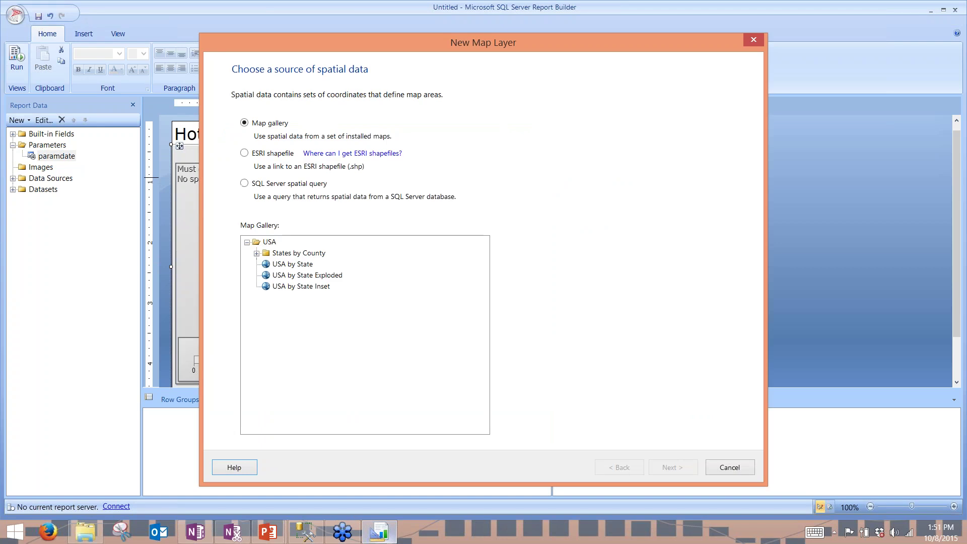
click(292, 186)
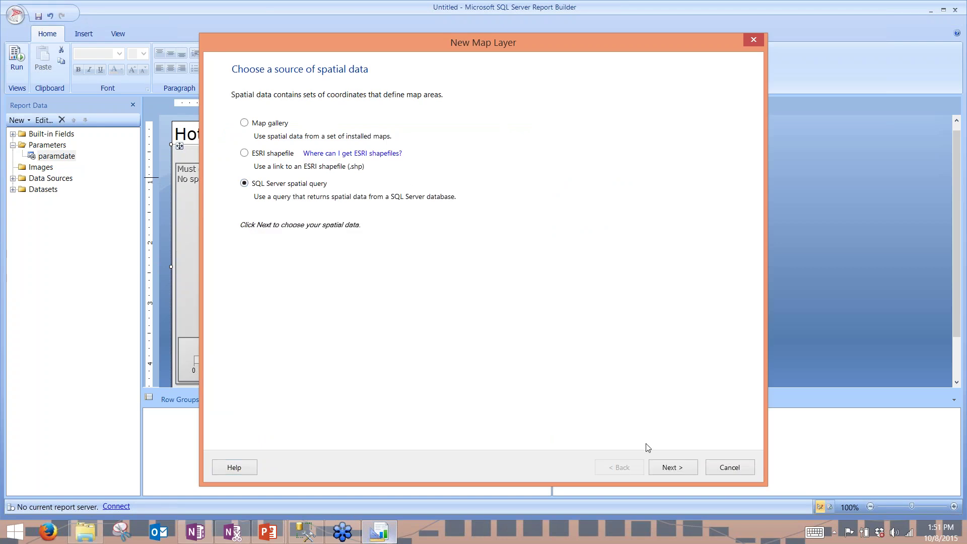
click(693, 470)
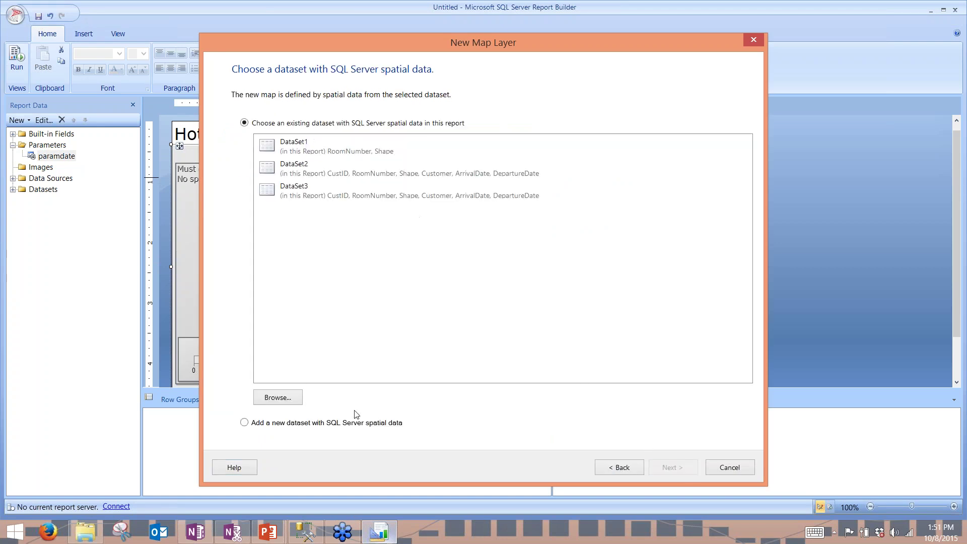
click(244, 422)
click(672, 467)
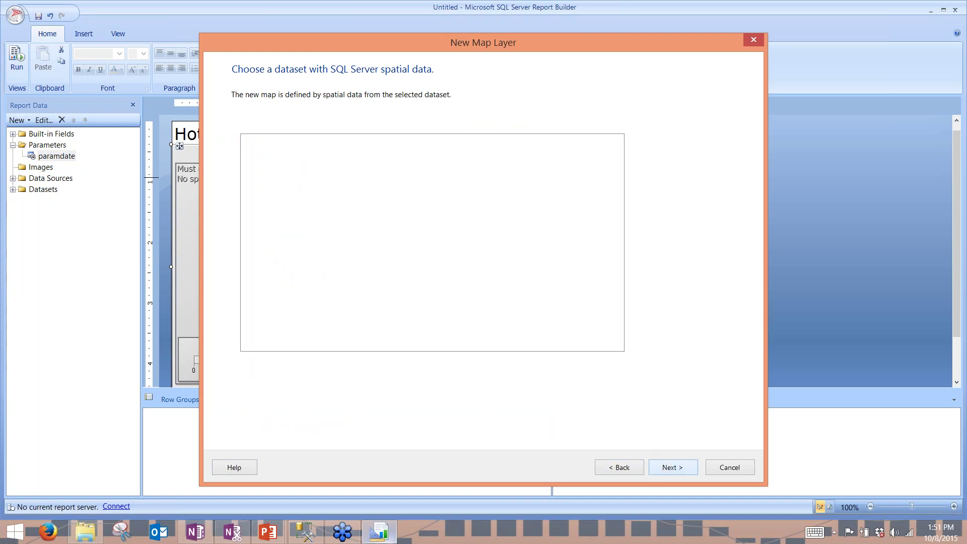
click(686, 472)
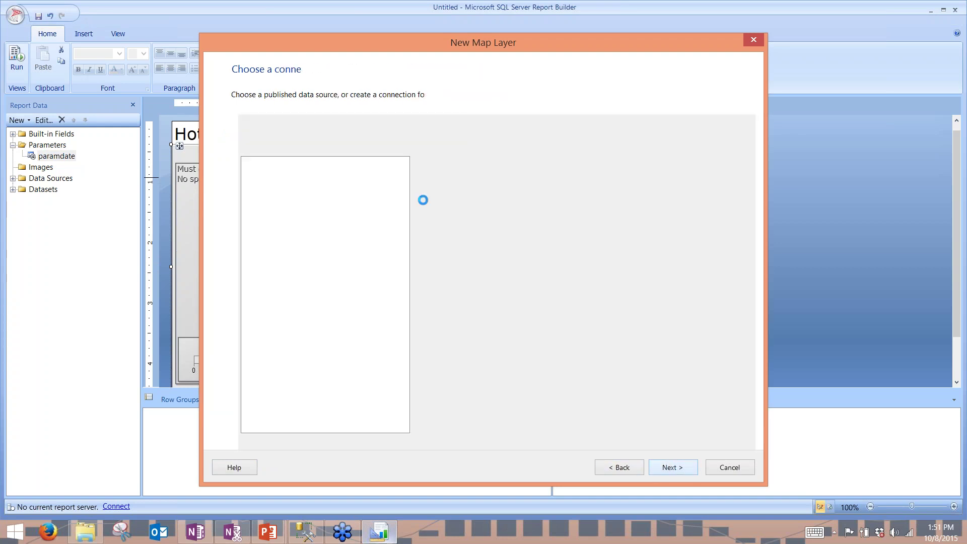
click(313, 531)
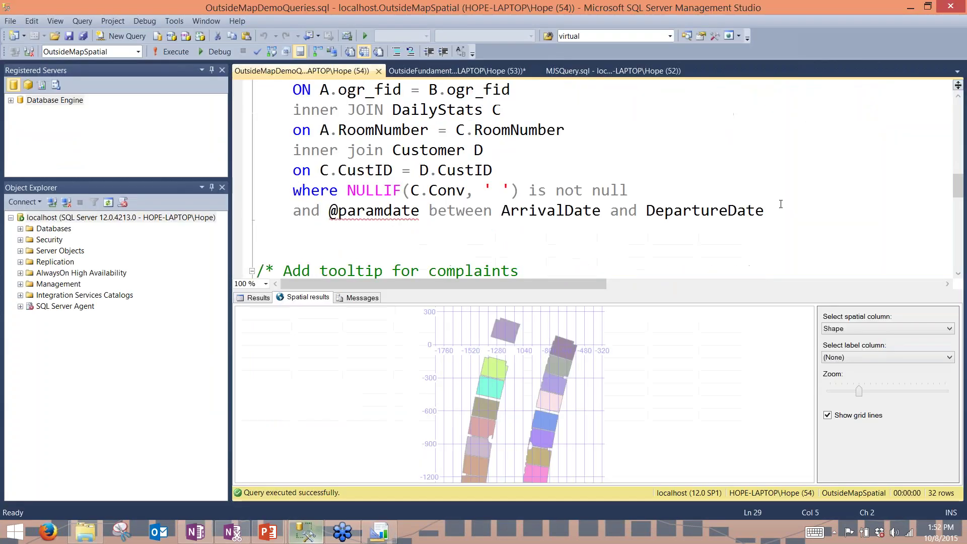
shift+click(792, 213)
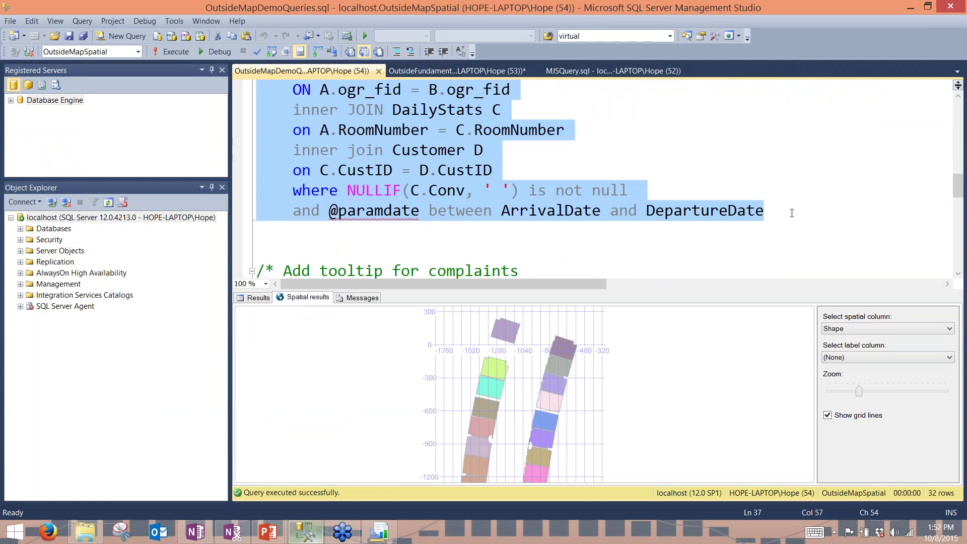
click(303, 533)
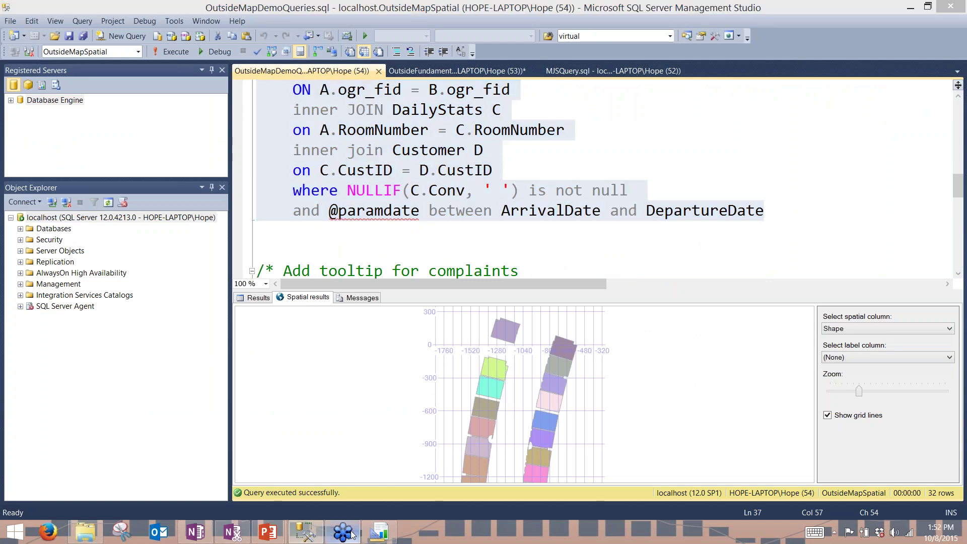
key(ctrl+v)
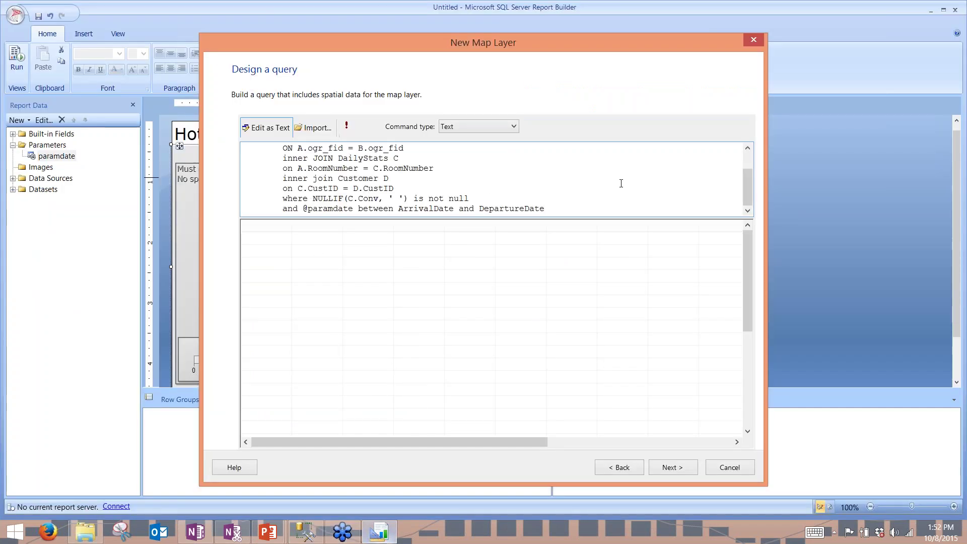
click(347, 126)
text(1/14/20)
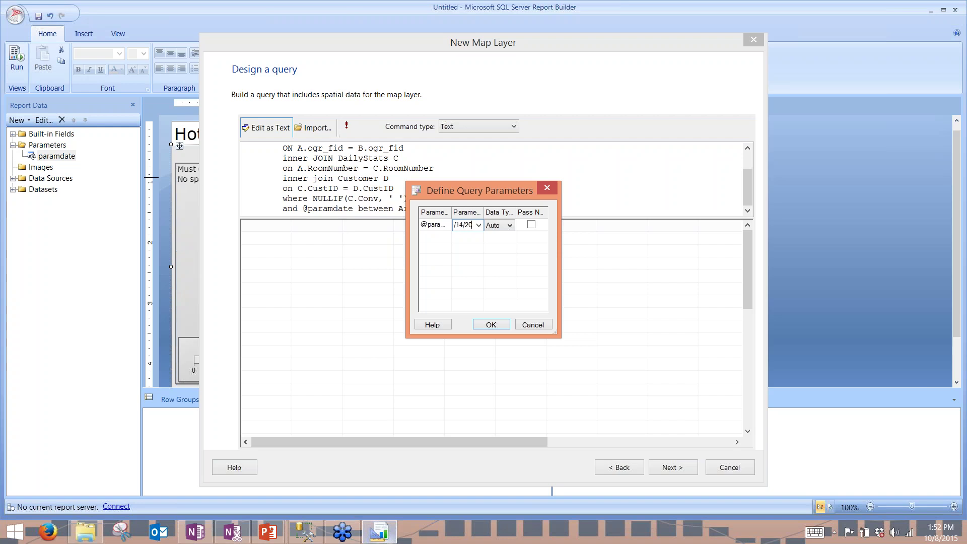
text(14)
click(492, 325)
click(491, 325)
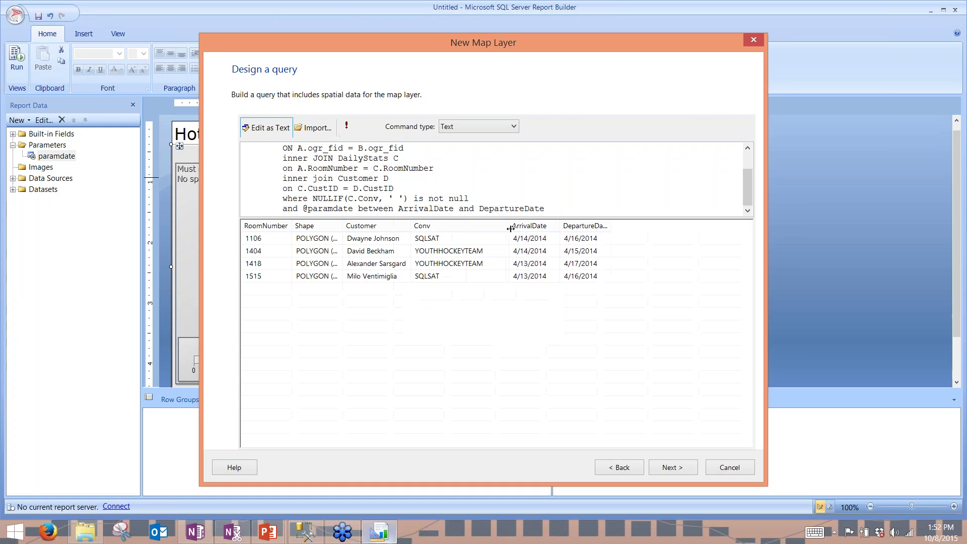
Widen the Customer column in the query results and examine which Conv group each customer belongs to
drag(410, 225, 424, 227)
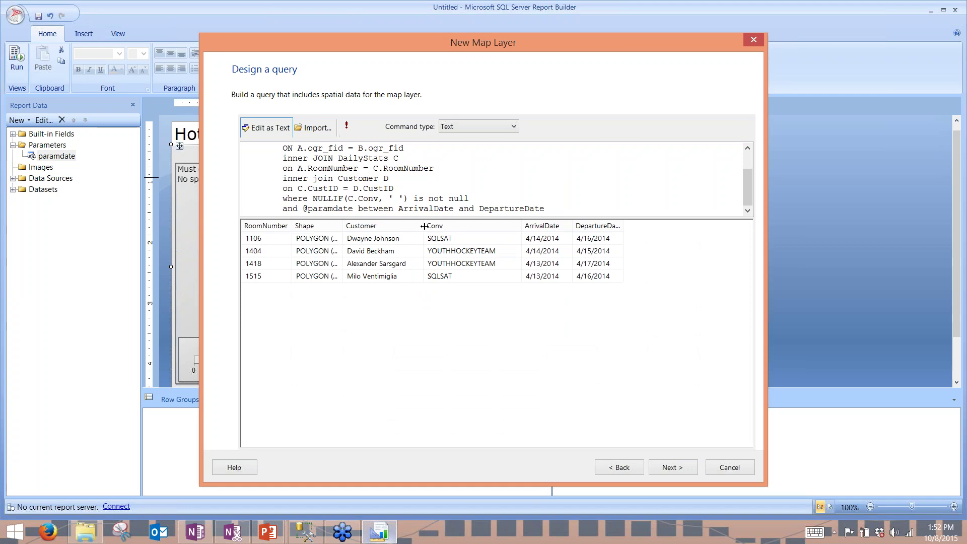
click(464, 239)
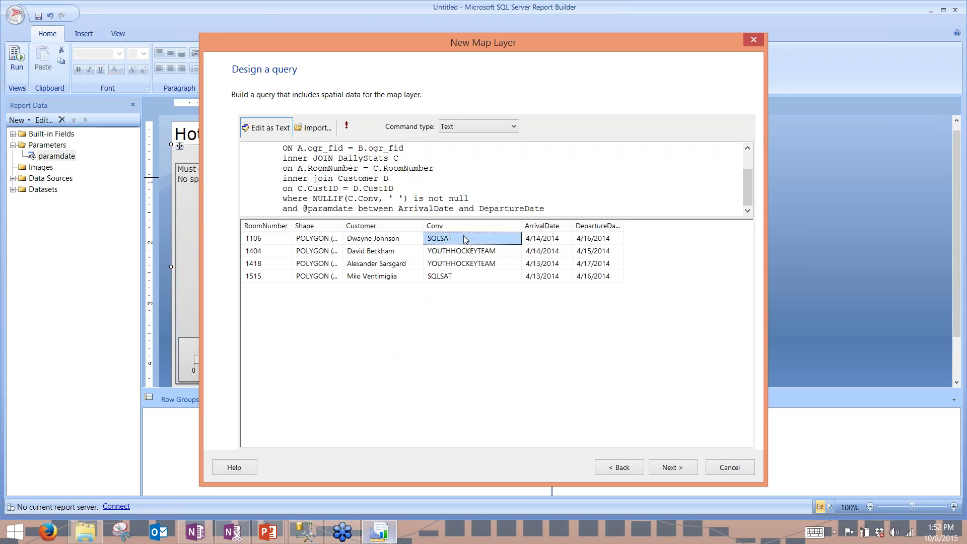
click(395, 240)
click(444, 242)
click(463, 251)
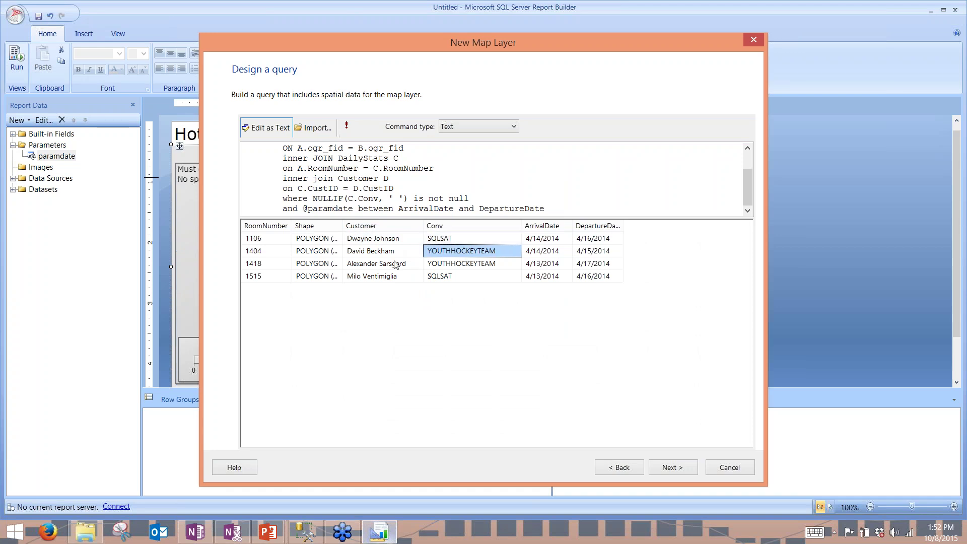
click(396, 263)
click(462, 254)
Keep Shape as the Polygon spatial field and choose a Color Analytical Map with DataSet4 as its analytical dataset
click(687, 468)
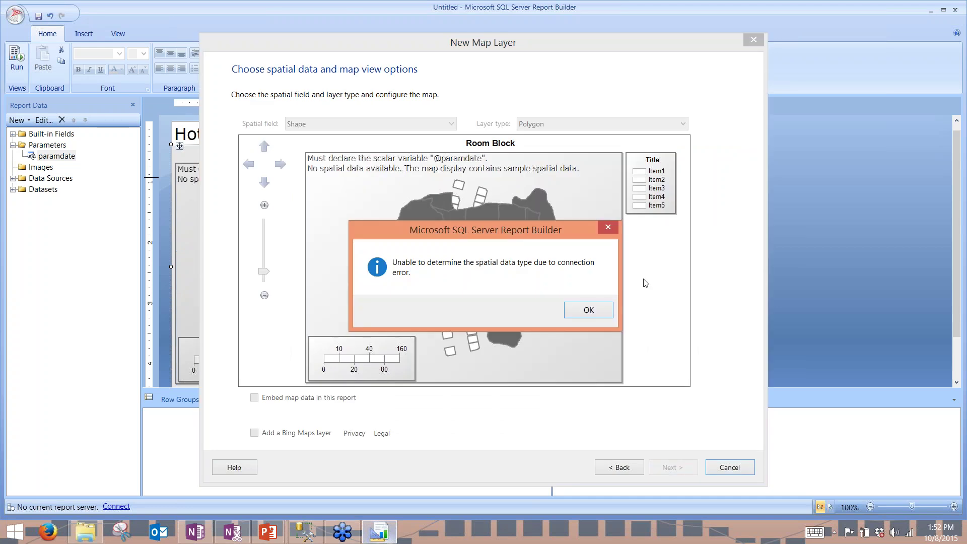
click(588, 312)
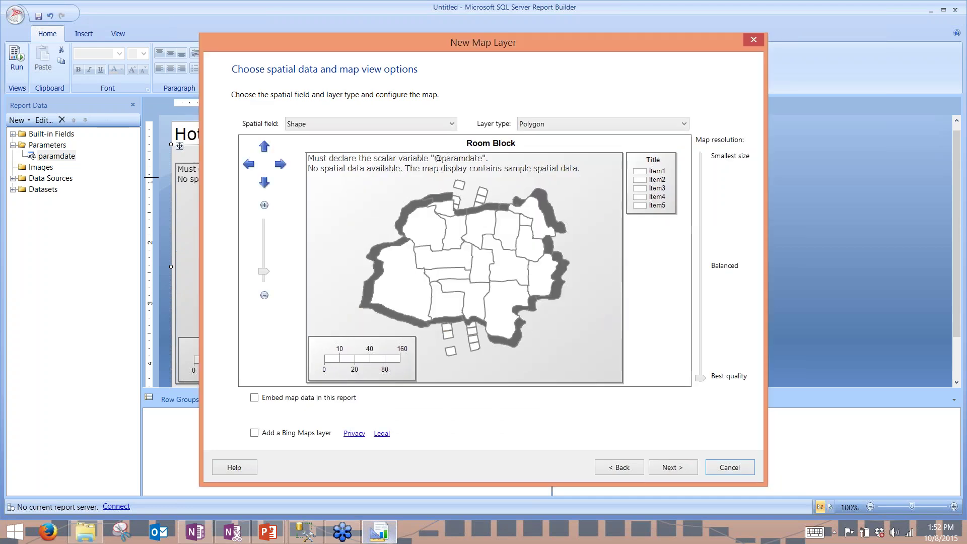
click(673, 468)
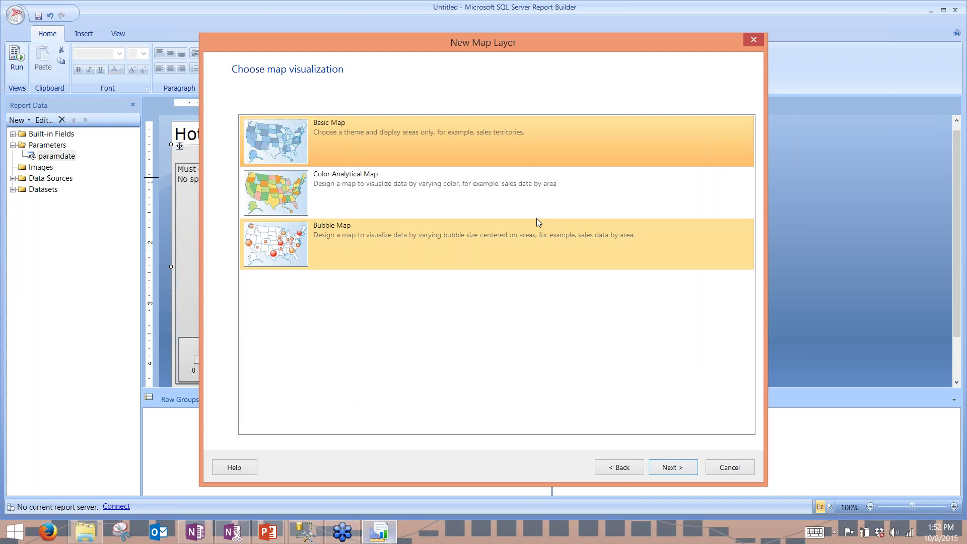
click(503, 192)
click(689, 468)
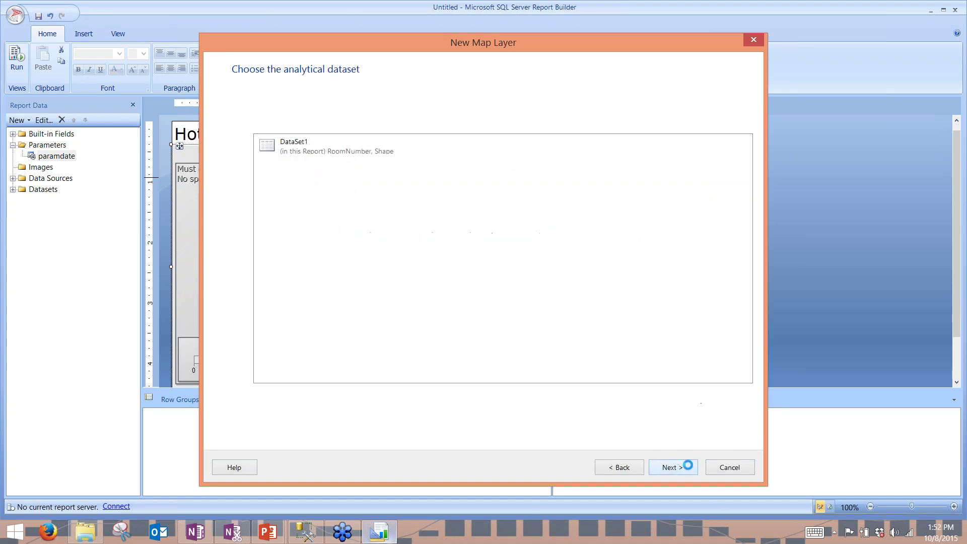
click(550, 220)
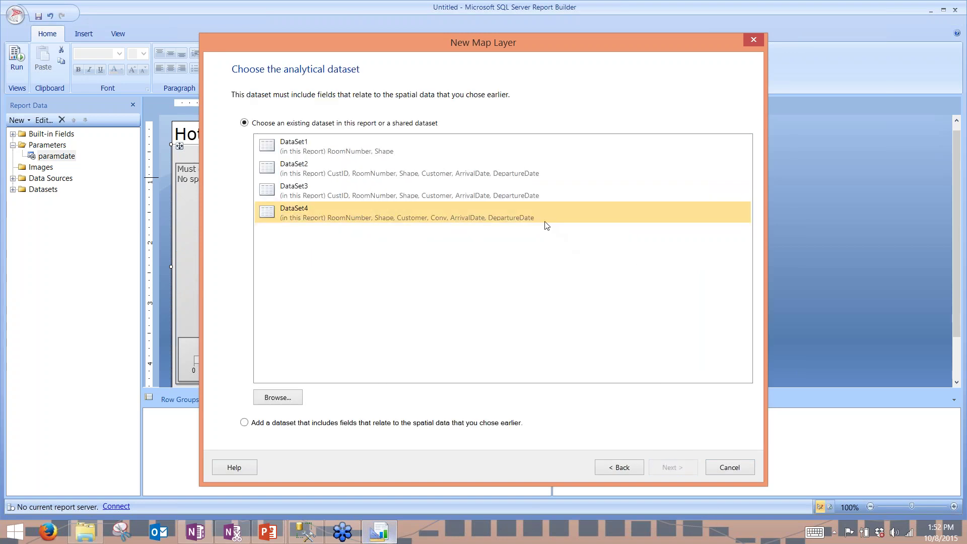
click(679, 467)
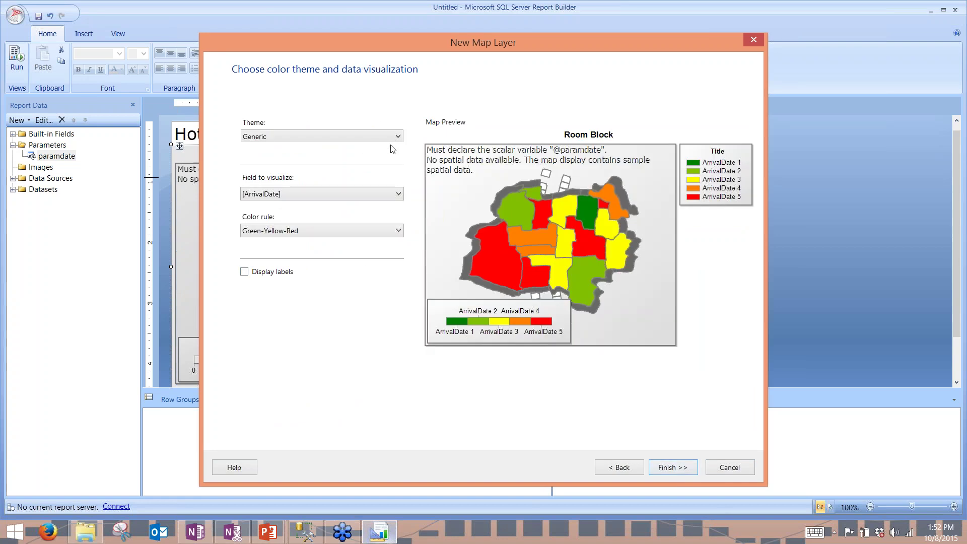
Visualize the Conv field with the Green-Yellow-Red color rule and finish the new map layer
click(392, 198)
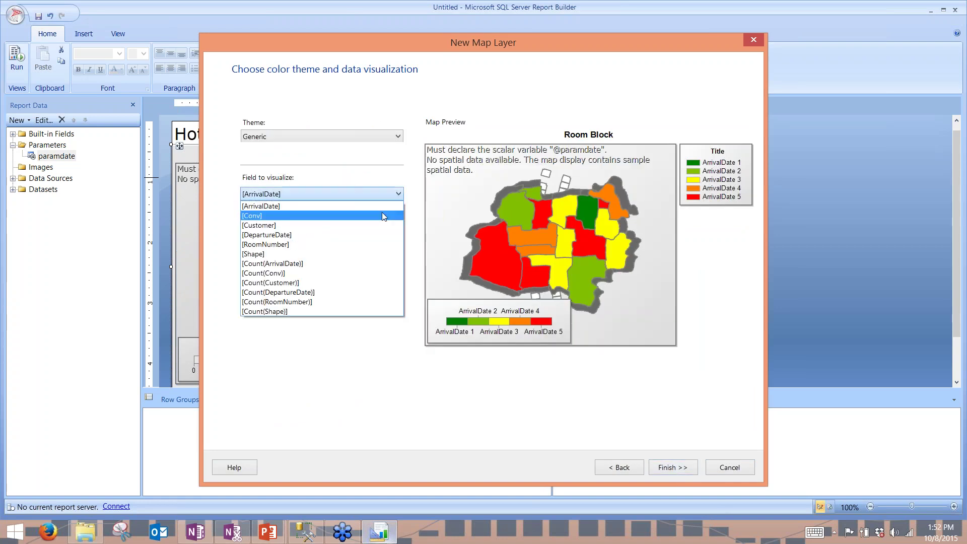
click(382, 215)
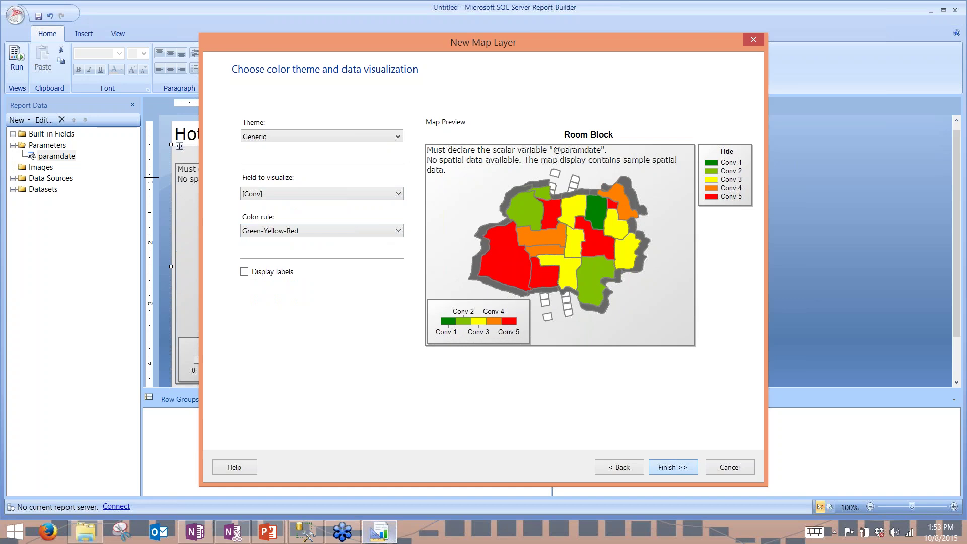
click(673, 467)
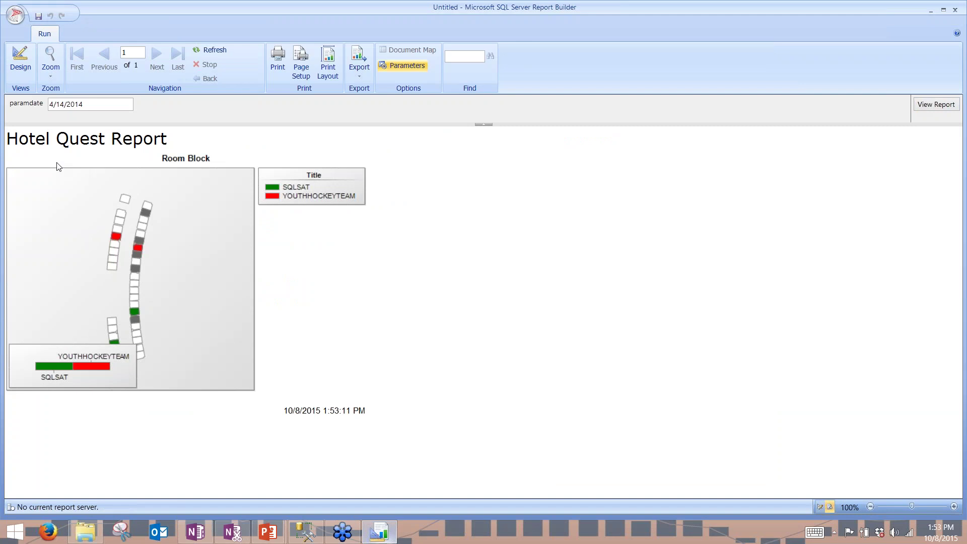
Return the report to design view and delete the color scale from the map
drag(64, 104, 60, 104)
click(21, 60)
click(224, 354)
click(234, 350)
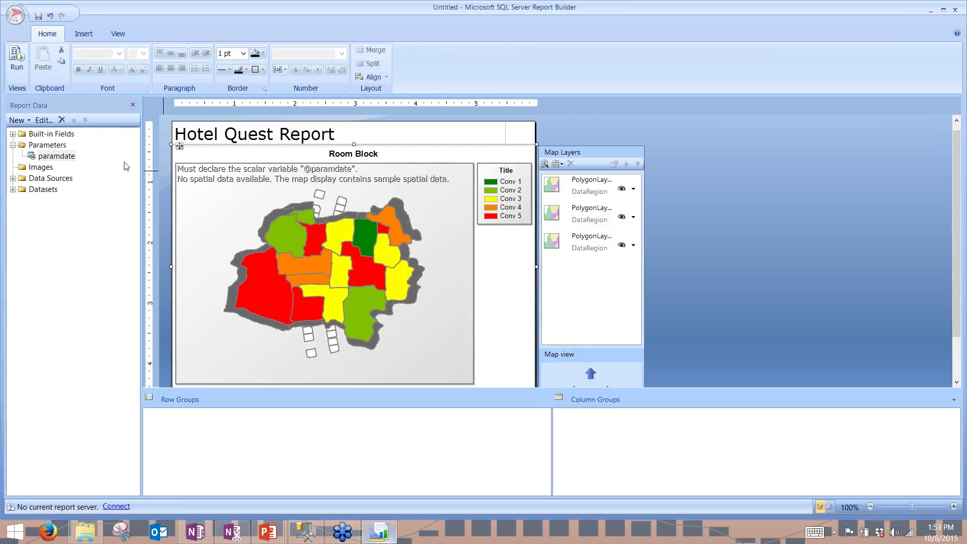
Run the report with 4/14/2014 as the paramdate value
click(16, 59)
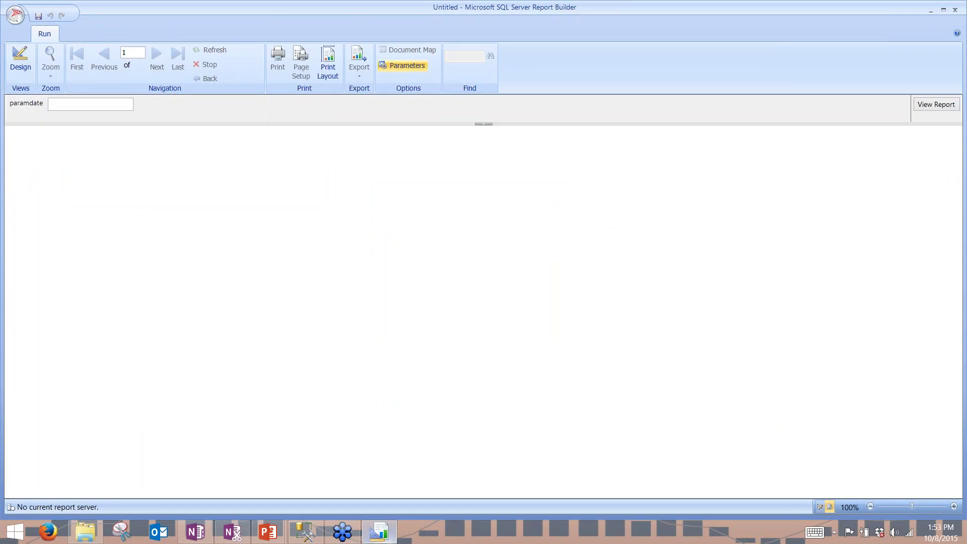
click(118, 103)
text(4/14/2014)
click(935, 105)
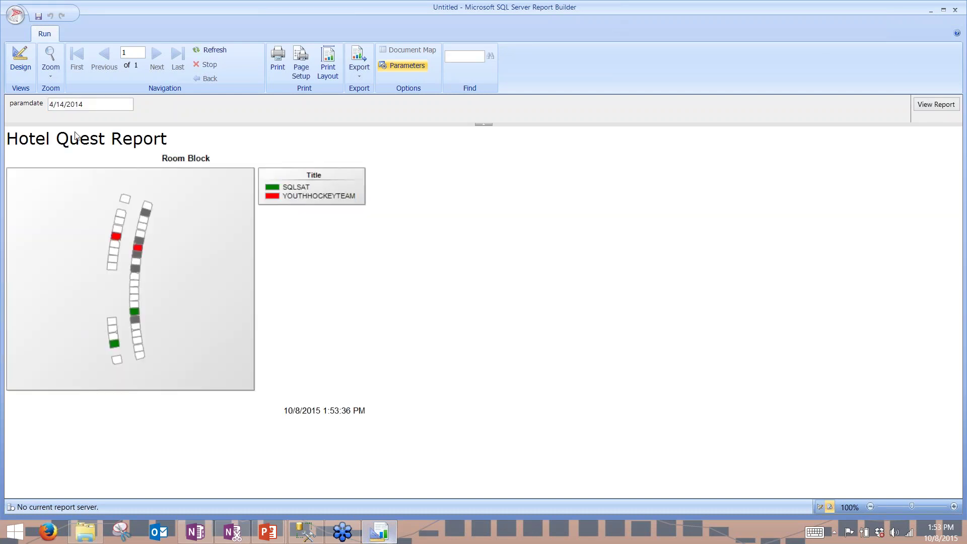
Change the paramdate value to 4/15/2014 and view the report again
drag(62, 105, 59, 105)
text(5)
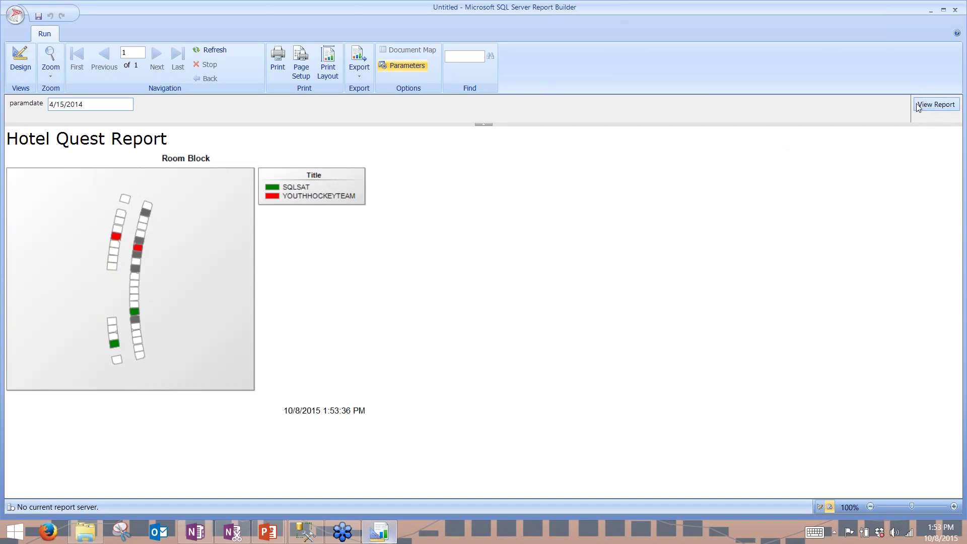
click(936, 104)
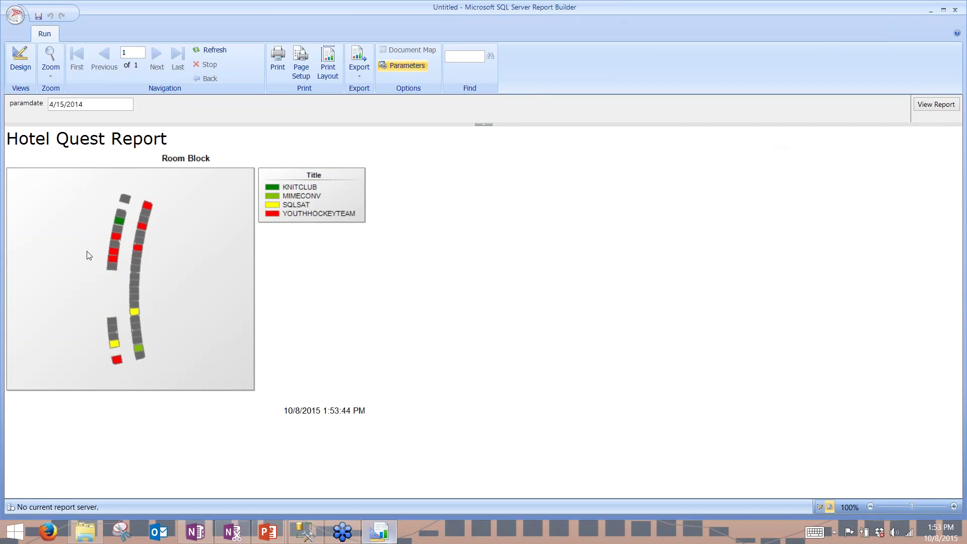
Return to design view, then switch to SQL Server Management Studio and copy the whole Complaints dataset query with its comment
click(19, 69)
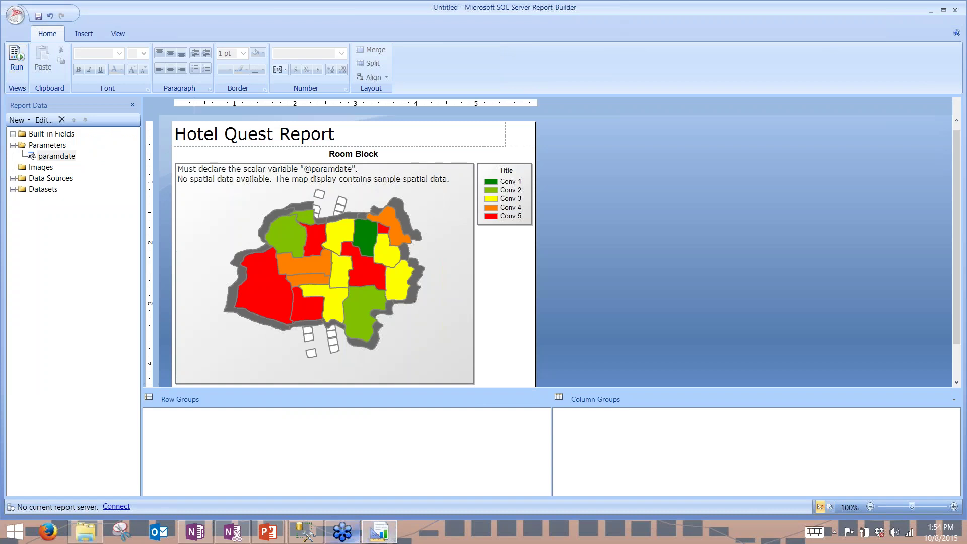
click(305, 532)
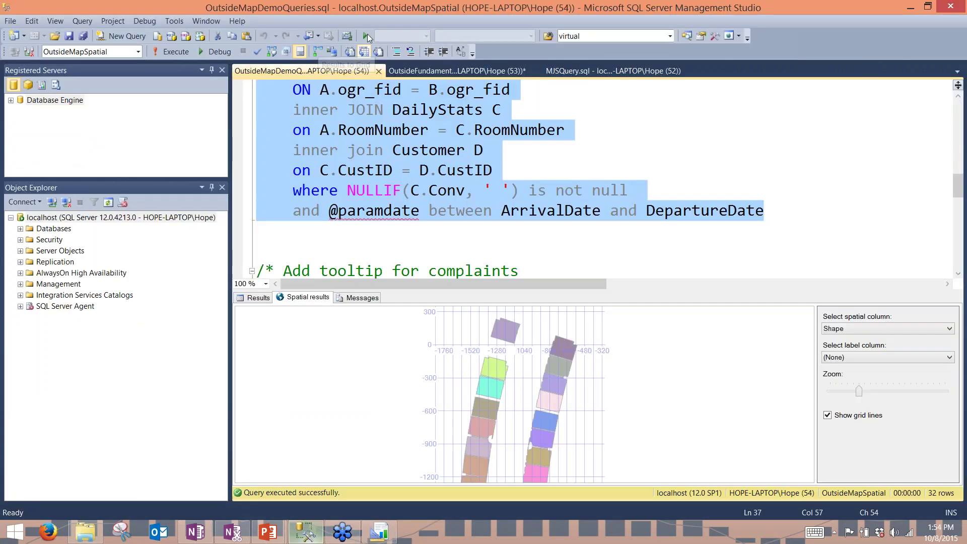
scroll(328, 151, down, 2)
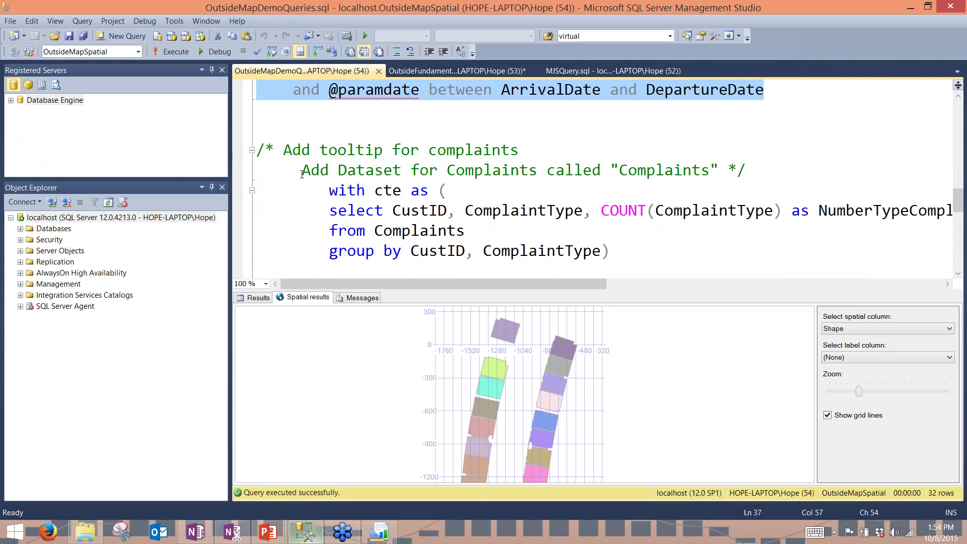
scroll(301, 173, down, 1)
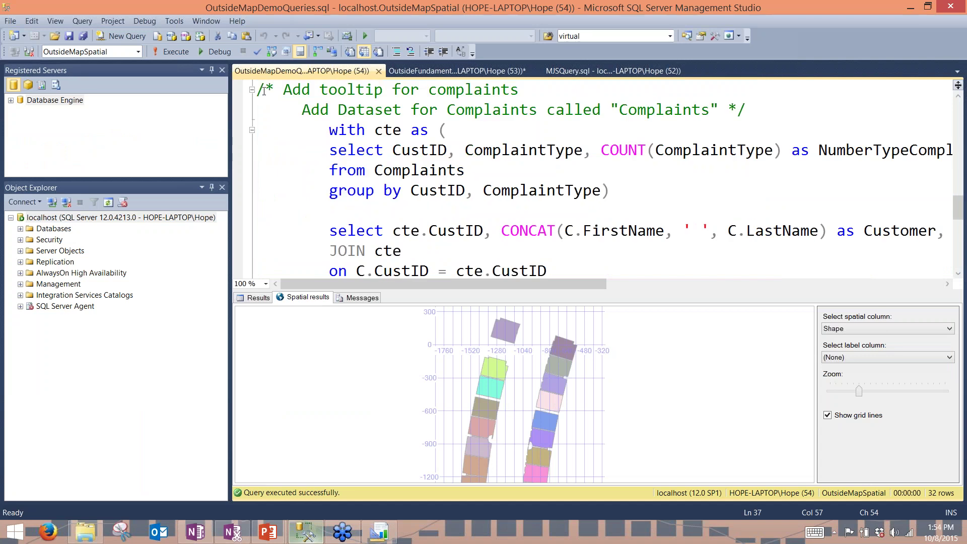
drag(260, 89, 474, 191)
scroll(529, 199, down, 1)
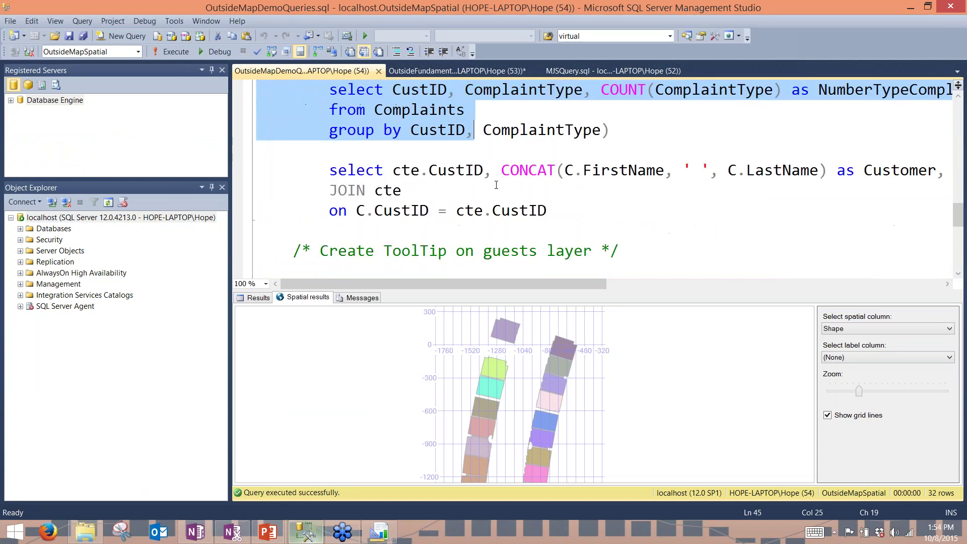
shift+click(586, 208)
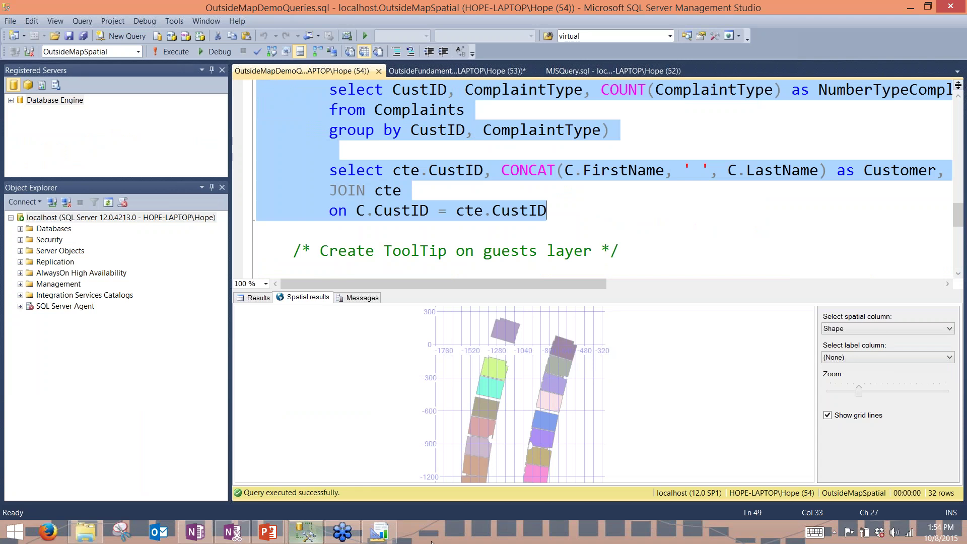
Switch to Report Builder and add a dataset named Complaints that is embedded in the report
click(391, 538)
click(30, 190)
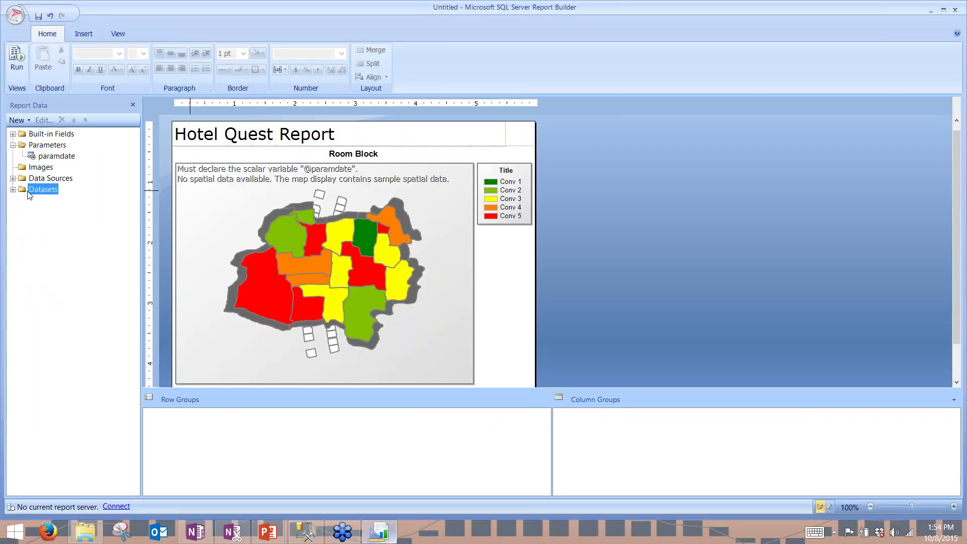
right_click(29, 195)
click(67, 198)
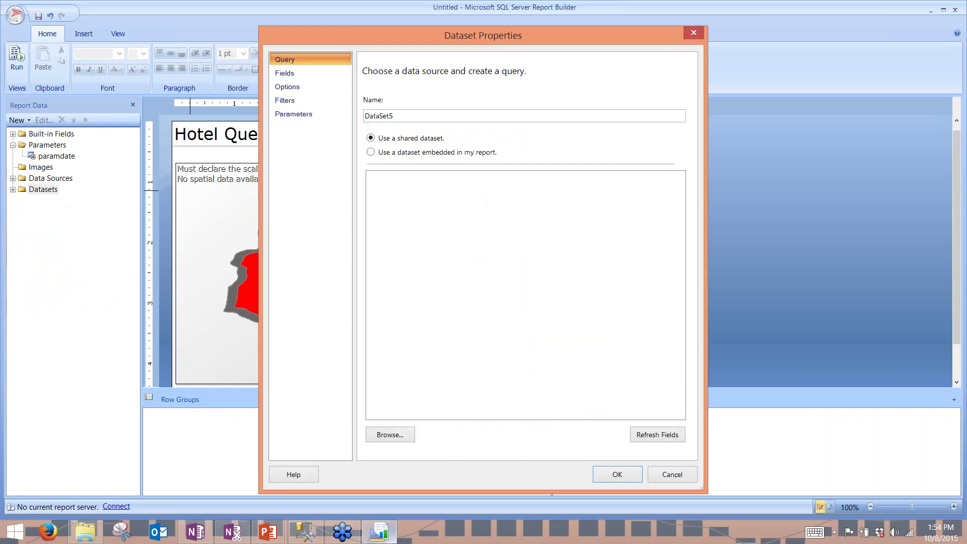
double_click(399, 116)
text(C)
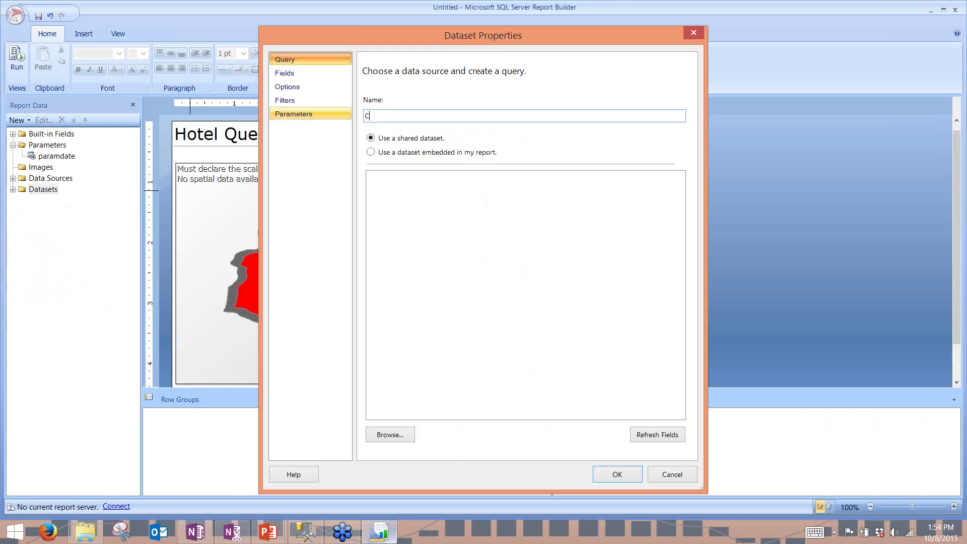
text(omplaints)
click(371, 152)
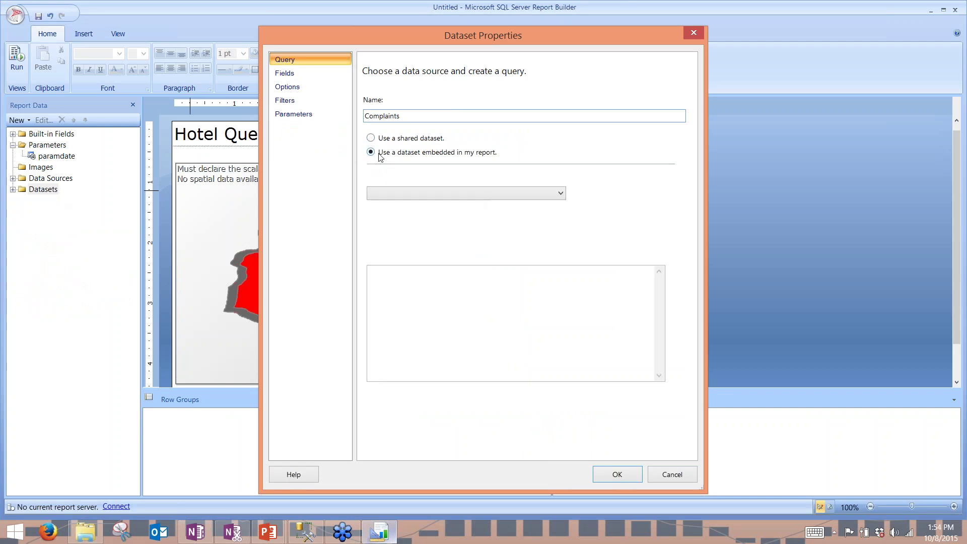
Choose HotelData as the dataset's data source, paste the copied complaints query and save the dataset
click(561, 195)
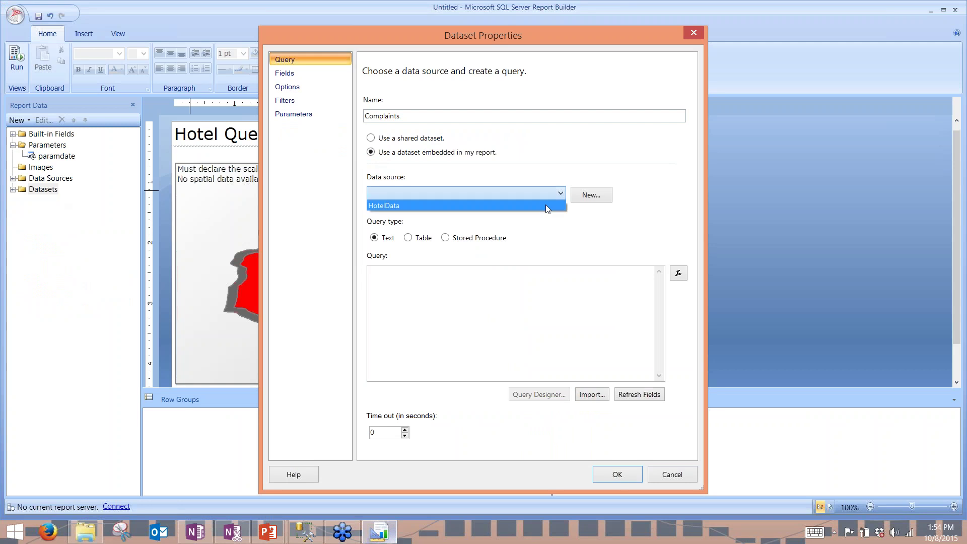
click(545, 206)
click(460, 280)
key(ctrl+v)
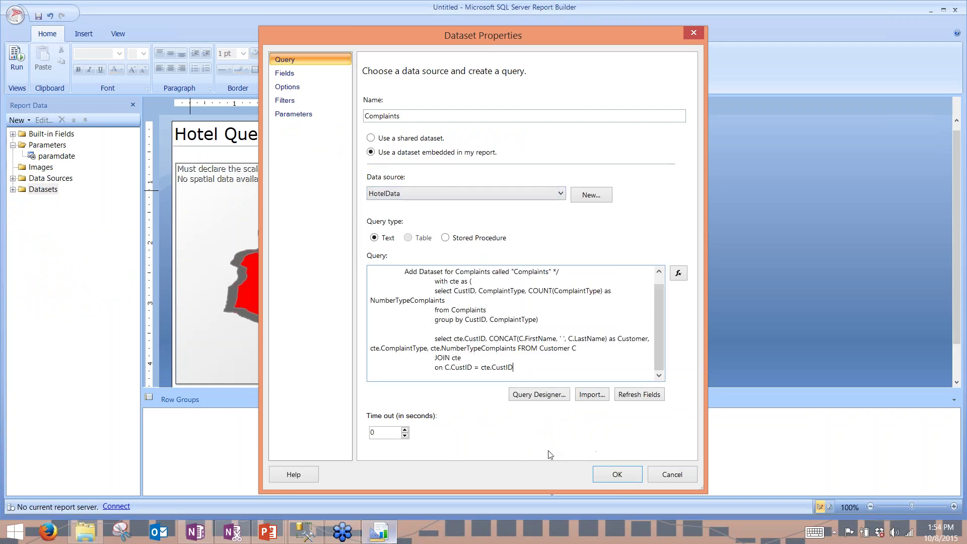
click(617, 474)
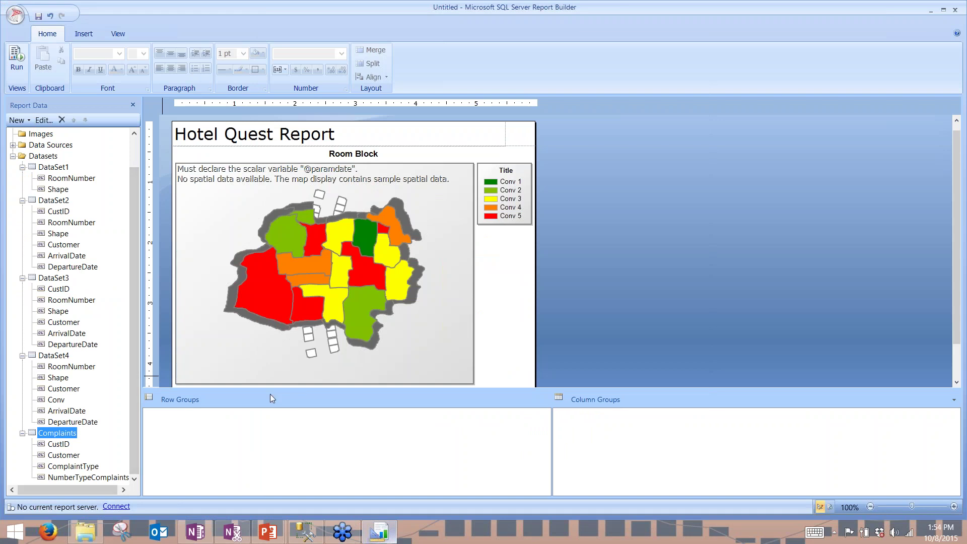
Open the polygon properties of the middle map layer, the guests layer based on DataSet3
double_click(470, 284)
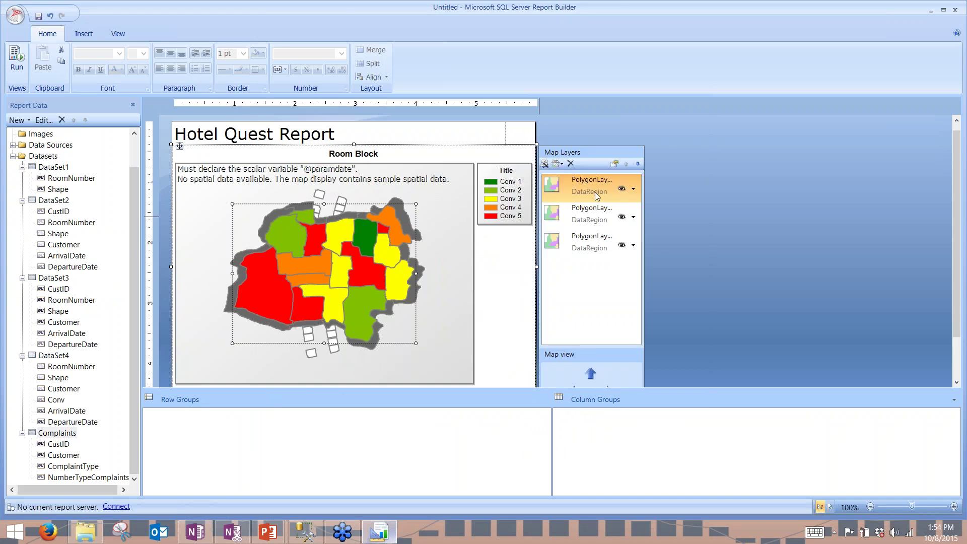
click(596, 216)
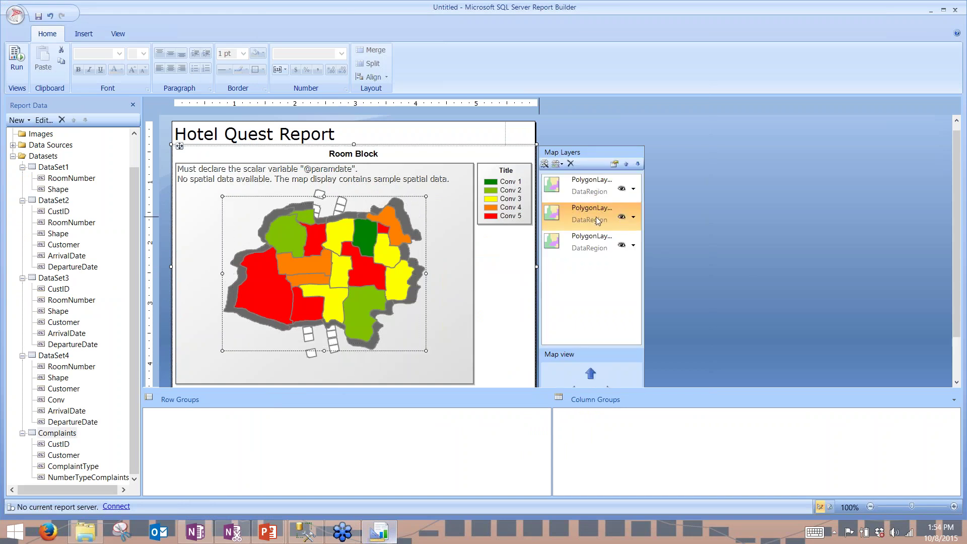
right_click(597, 217)
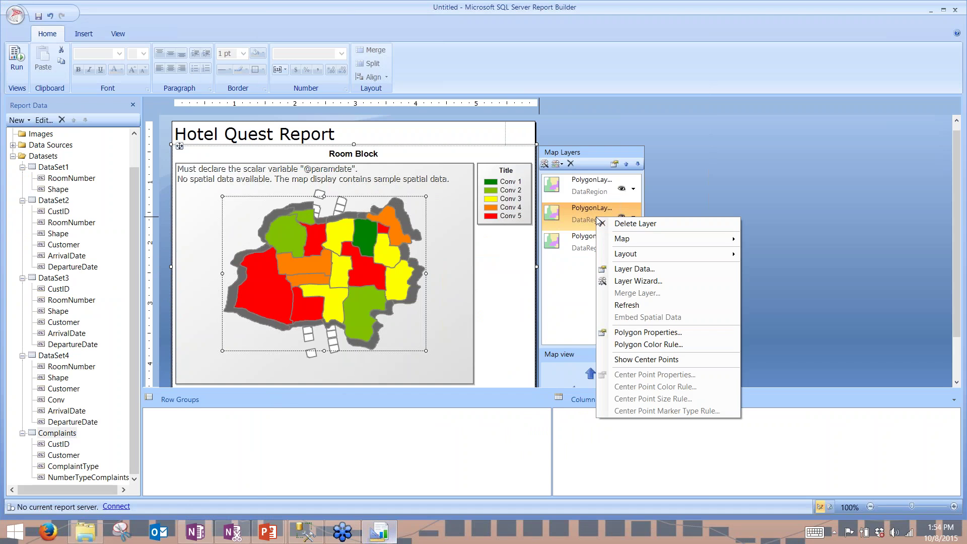
click(659, 336)
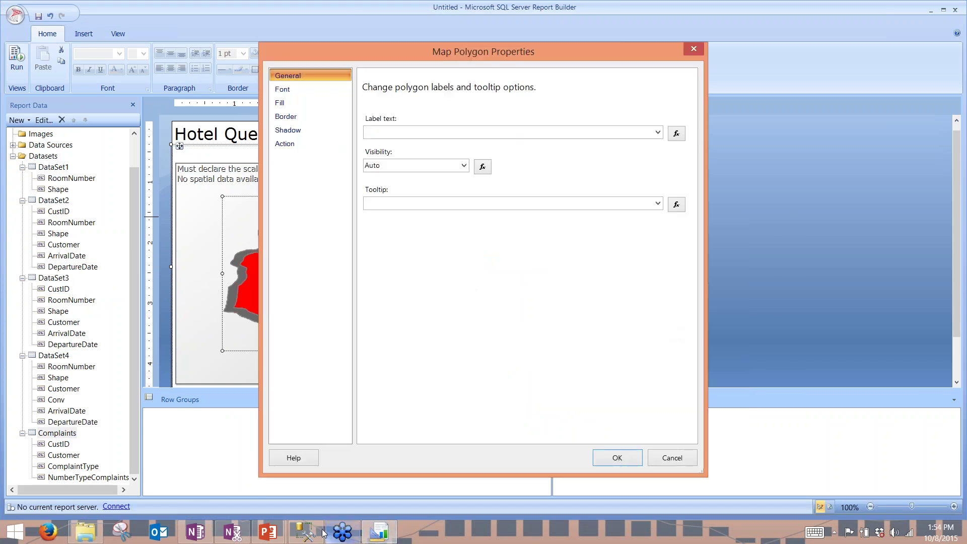
Switch to SQL Server Management Studio and copy the guests layer tooltip expression that looks up CustID in "Complaints"
click(322, 532)
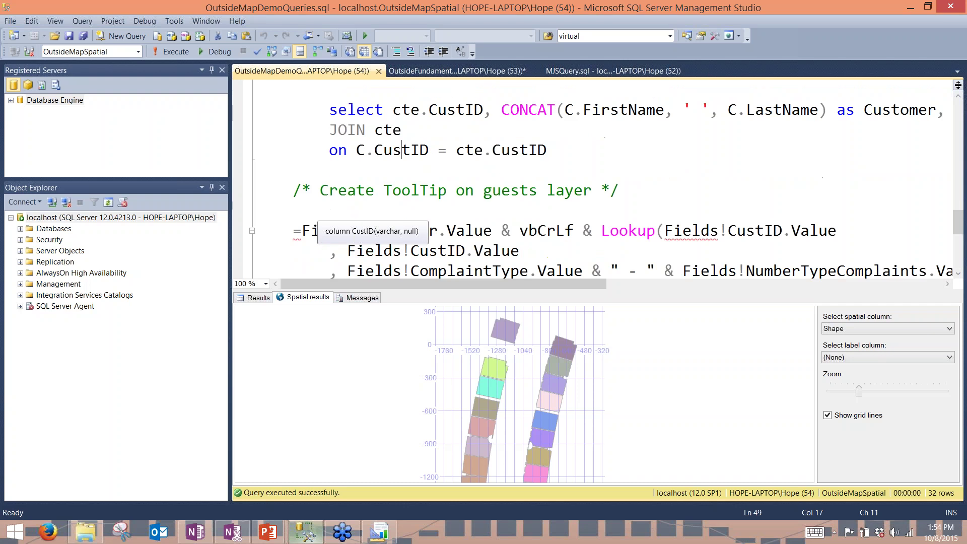
scroll(594, 176, down, 1)
drag(293, 170, 470, 233)
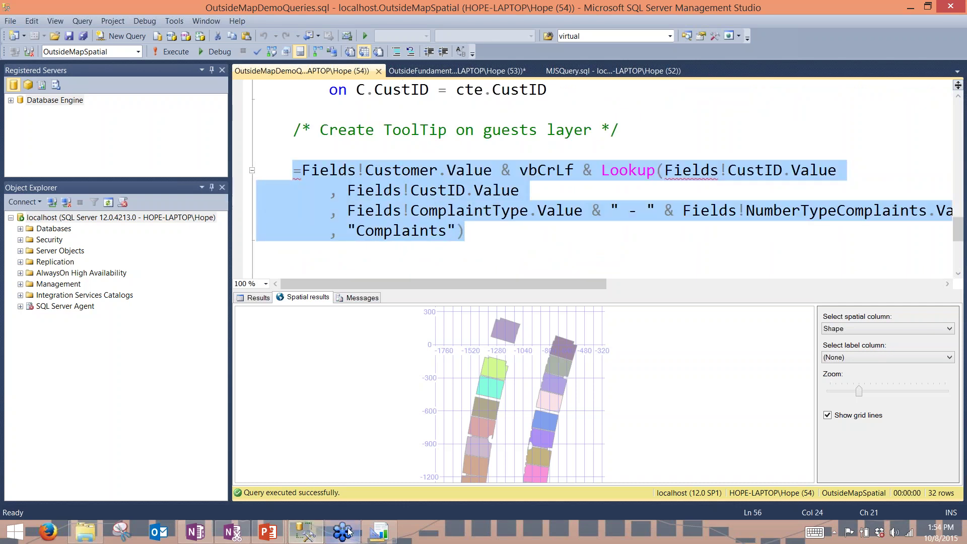
Switch to Report Builder, set the guests layer's tooltip to the copied Customer and complaint Lookup expression, and apply the polygon properties
click(378, 531)
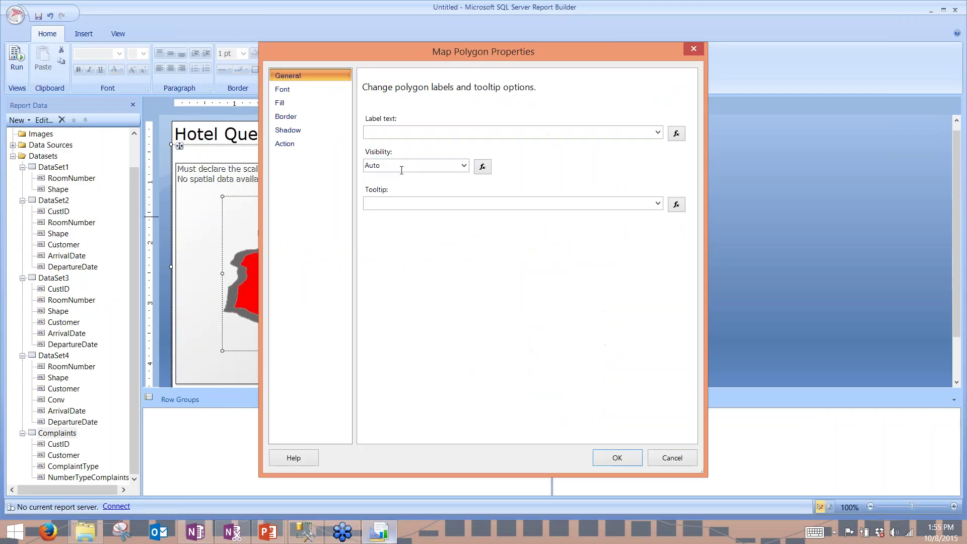
click(677, 204)
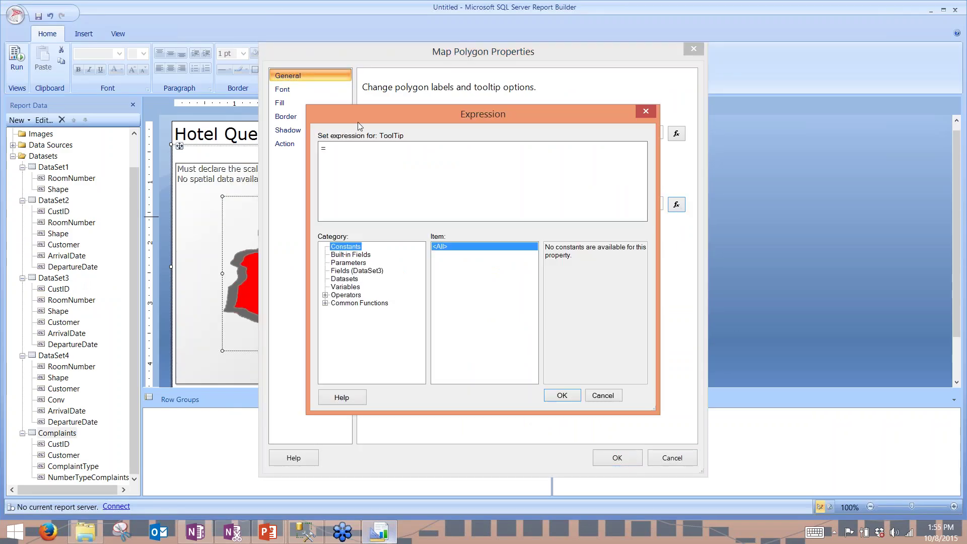
key(BackSpace)
text(=Fields!Customer.Value & vbCrLf & Lookup(Fields!CustID.Value, Fields!CustID.Value, Fields!ComplaintType.Value & " - " & Fields!NumberTypeComplaints.Value, "Complaints"))
click(562, 396)
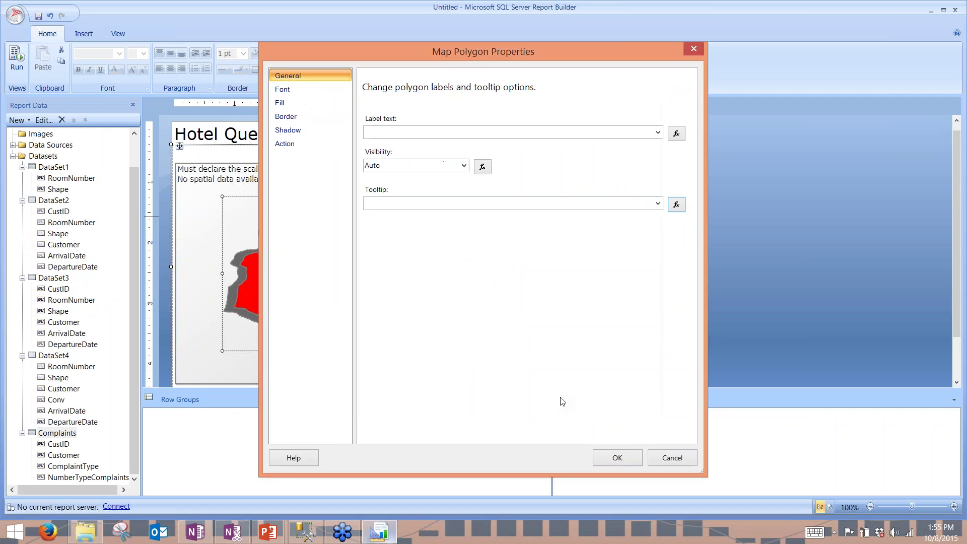
click(636, 458)
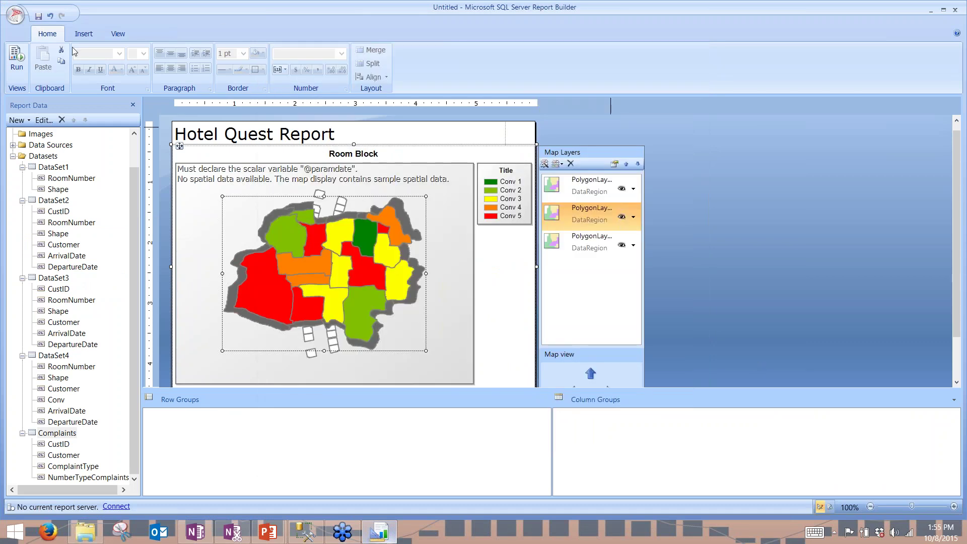
Run the report for paramdate 4/14/2014 and examine the tooltips of the booked rooms on the map
click(14, 59)
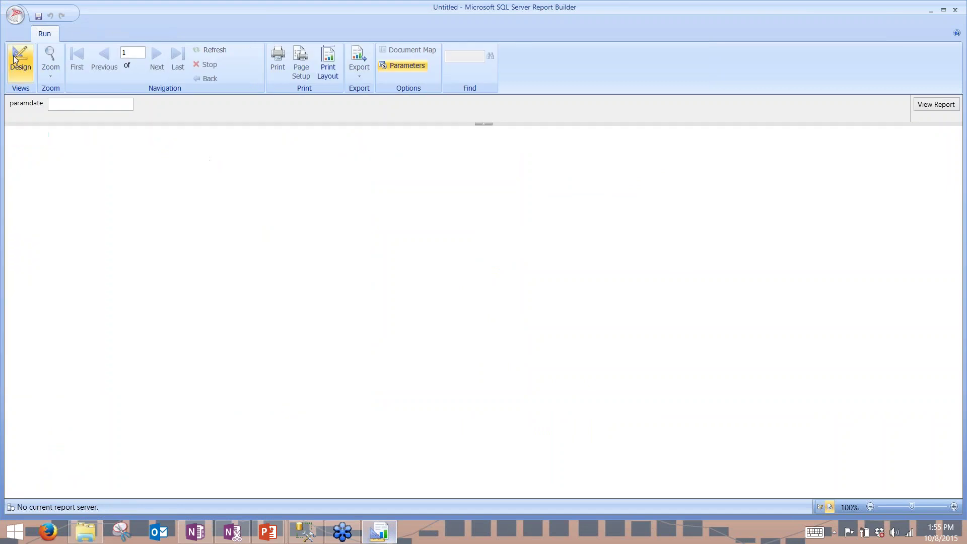
click(70, 104)
text(4/14/2014)
click(935, 105)
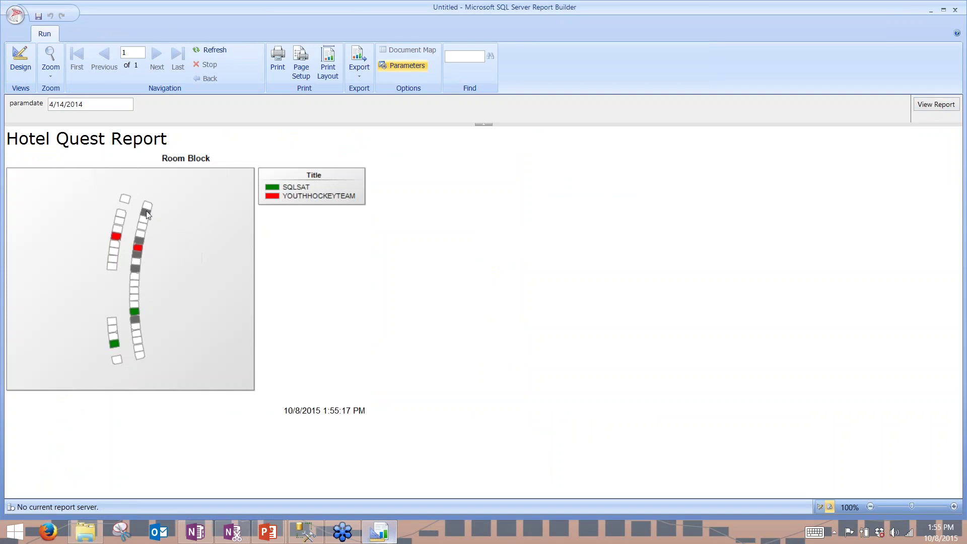
mouse_move(146, 212)
mouse_move(141, 242)
mouse_move(134, 313)
View the report again for paramdate 4/15/2014 and inspect a room's tooltip near the map's lower end
drag(61, 104, 65, 104)
text(5)
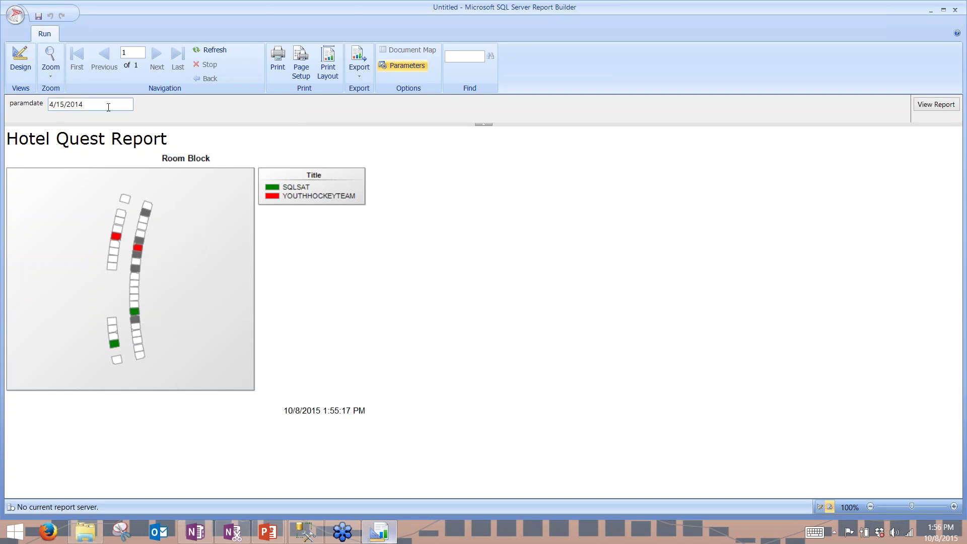
click(934, 107)
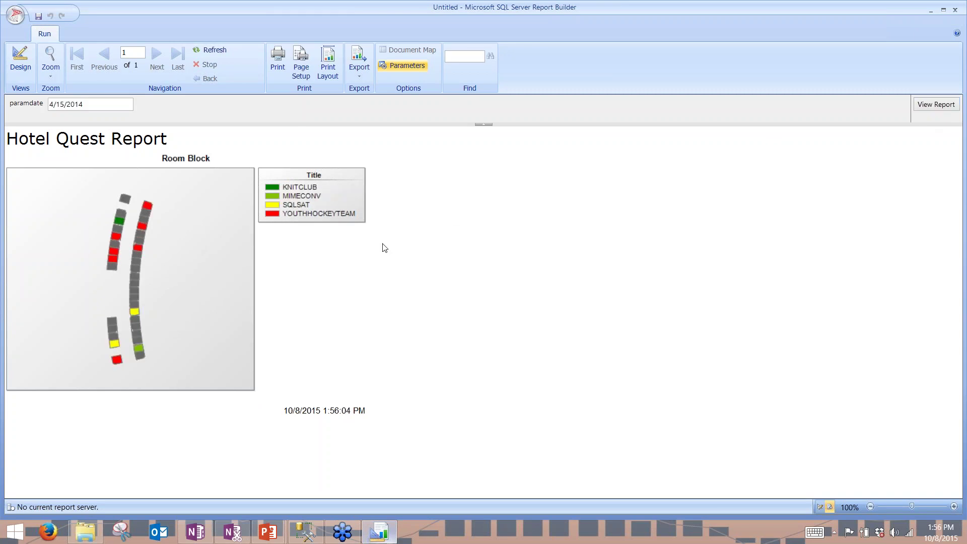
mouse_move(141, 347)
Switch to the PowerPoint presentation and show its Resources slide
mouse_move(274, 536)
click(340, 489)
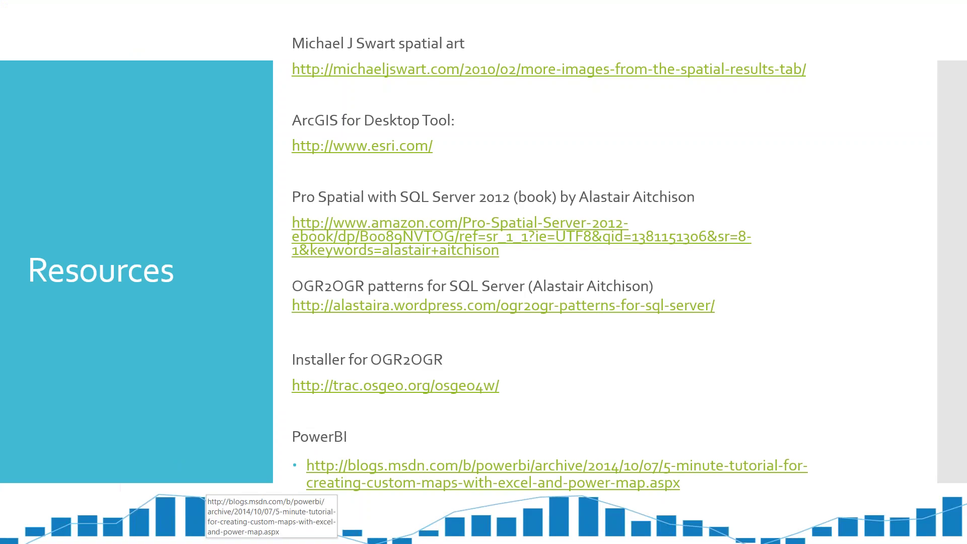